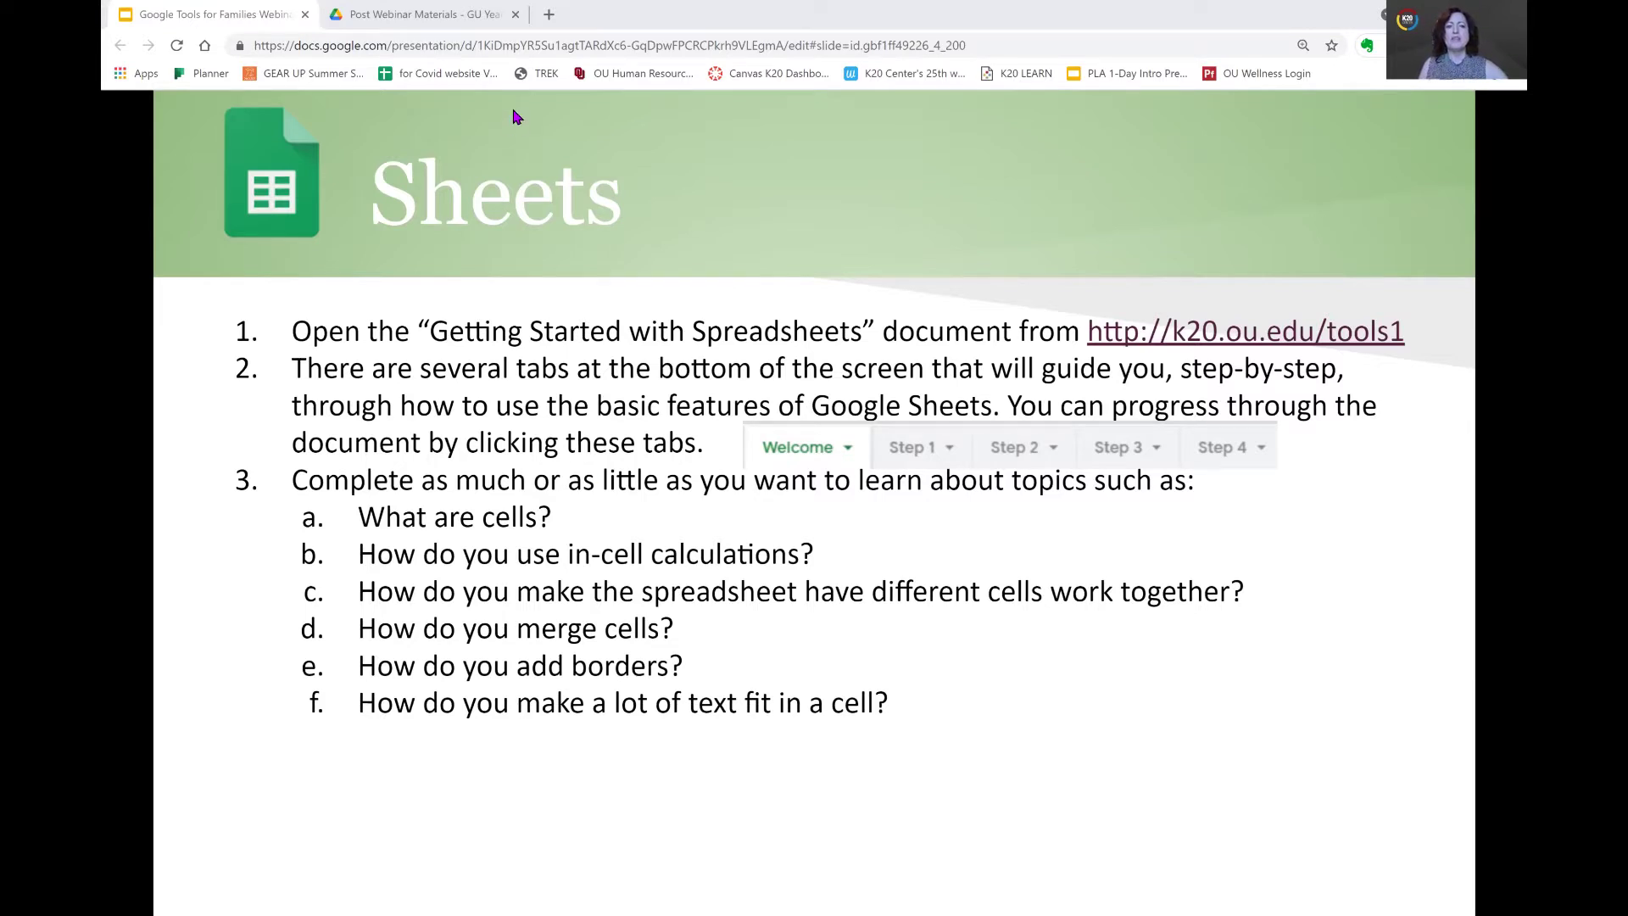
- Go to the Post Webinar Materials folder in Drive and start creating a new item there
{"action": "left_click", "coordinate": [417, 17]}
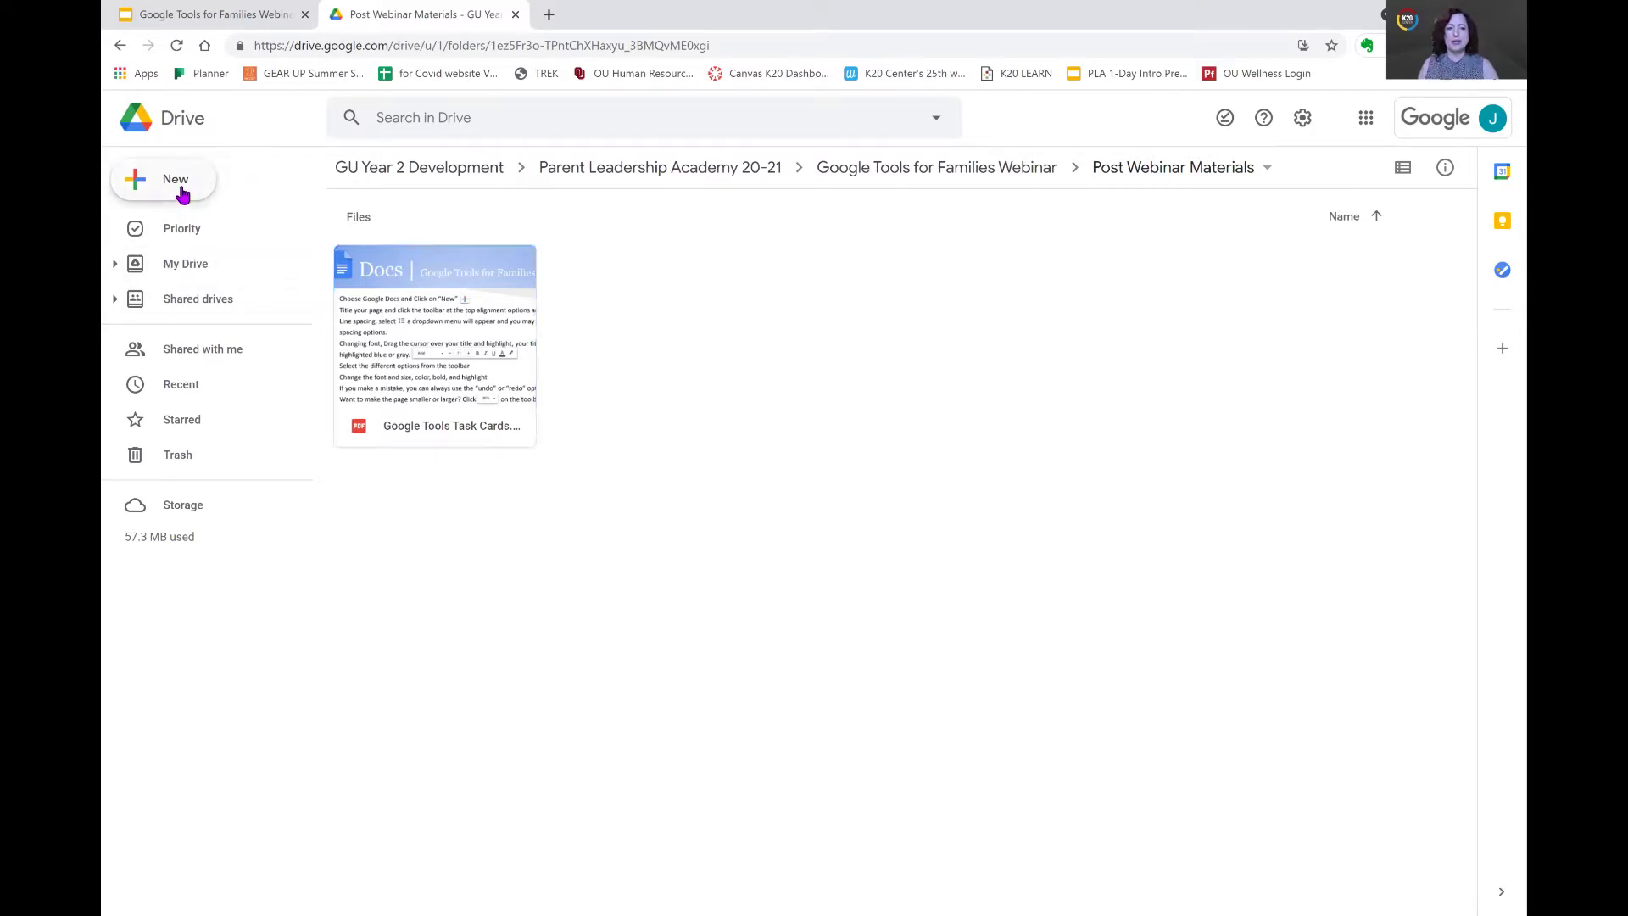
{"action": "left_click", "coordinate": [181, 194]}
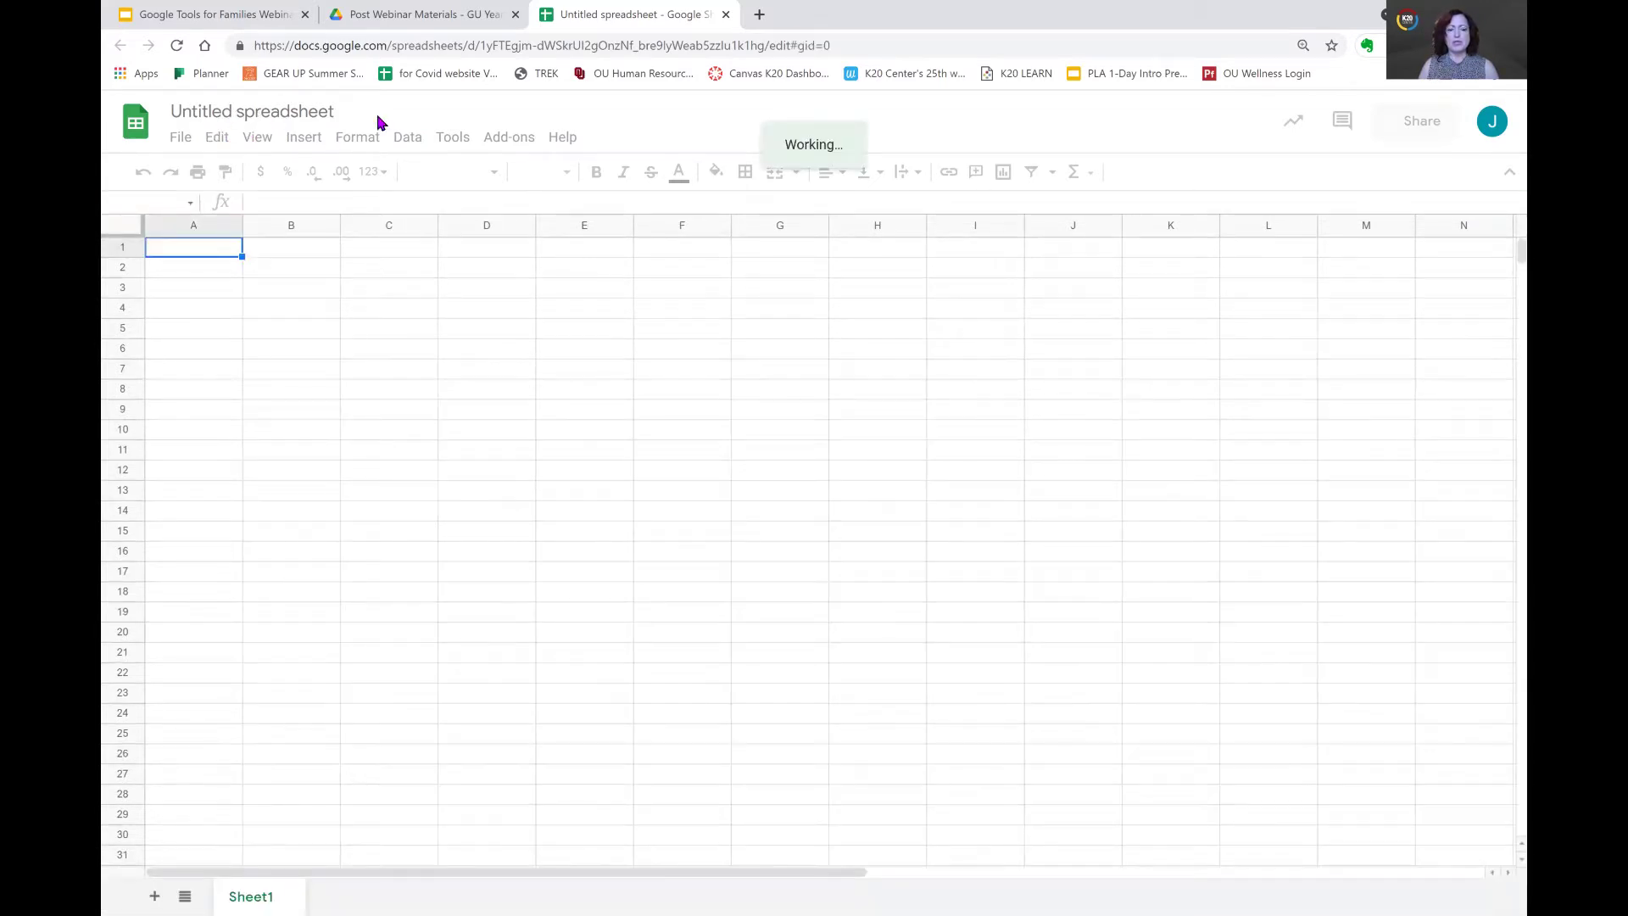
- Rename the Untitled spreadsheet to 'My Spreadsheet'
{"action": "left_click", "coordinate": [262, 109]}
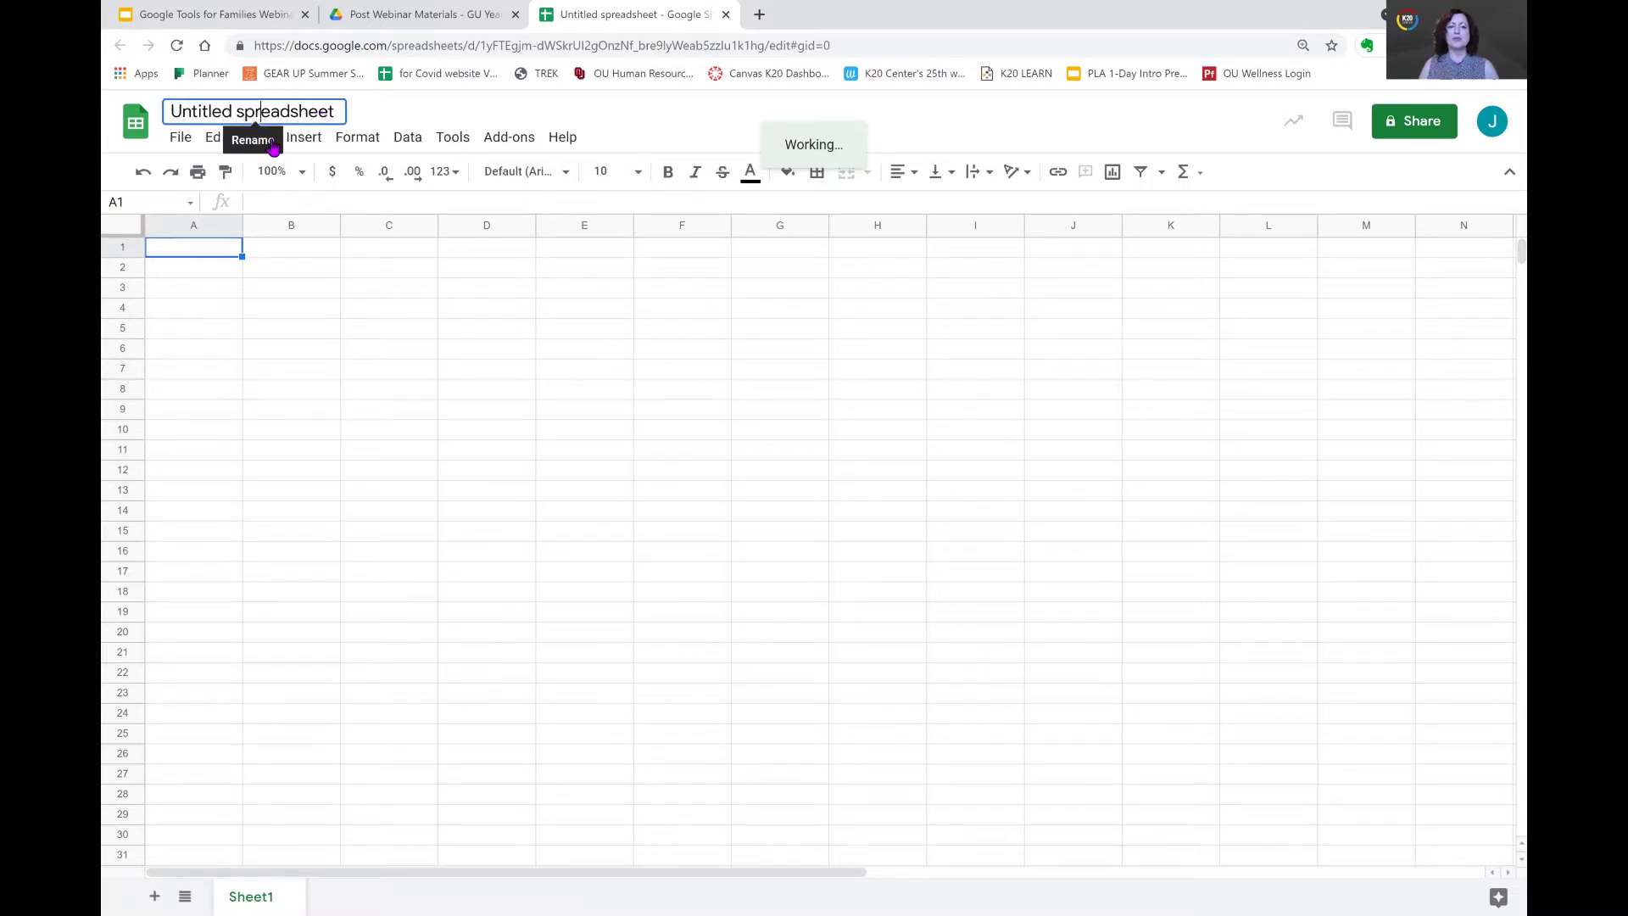
{"action": "key", "text": "ctrl+a"}
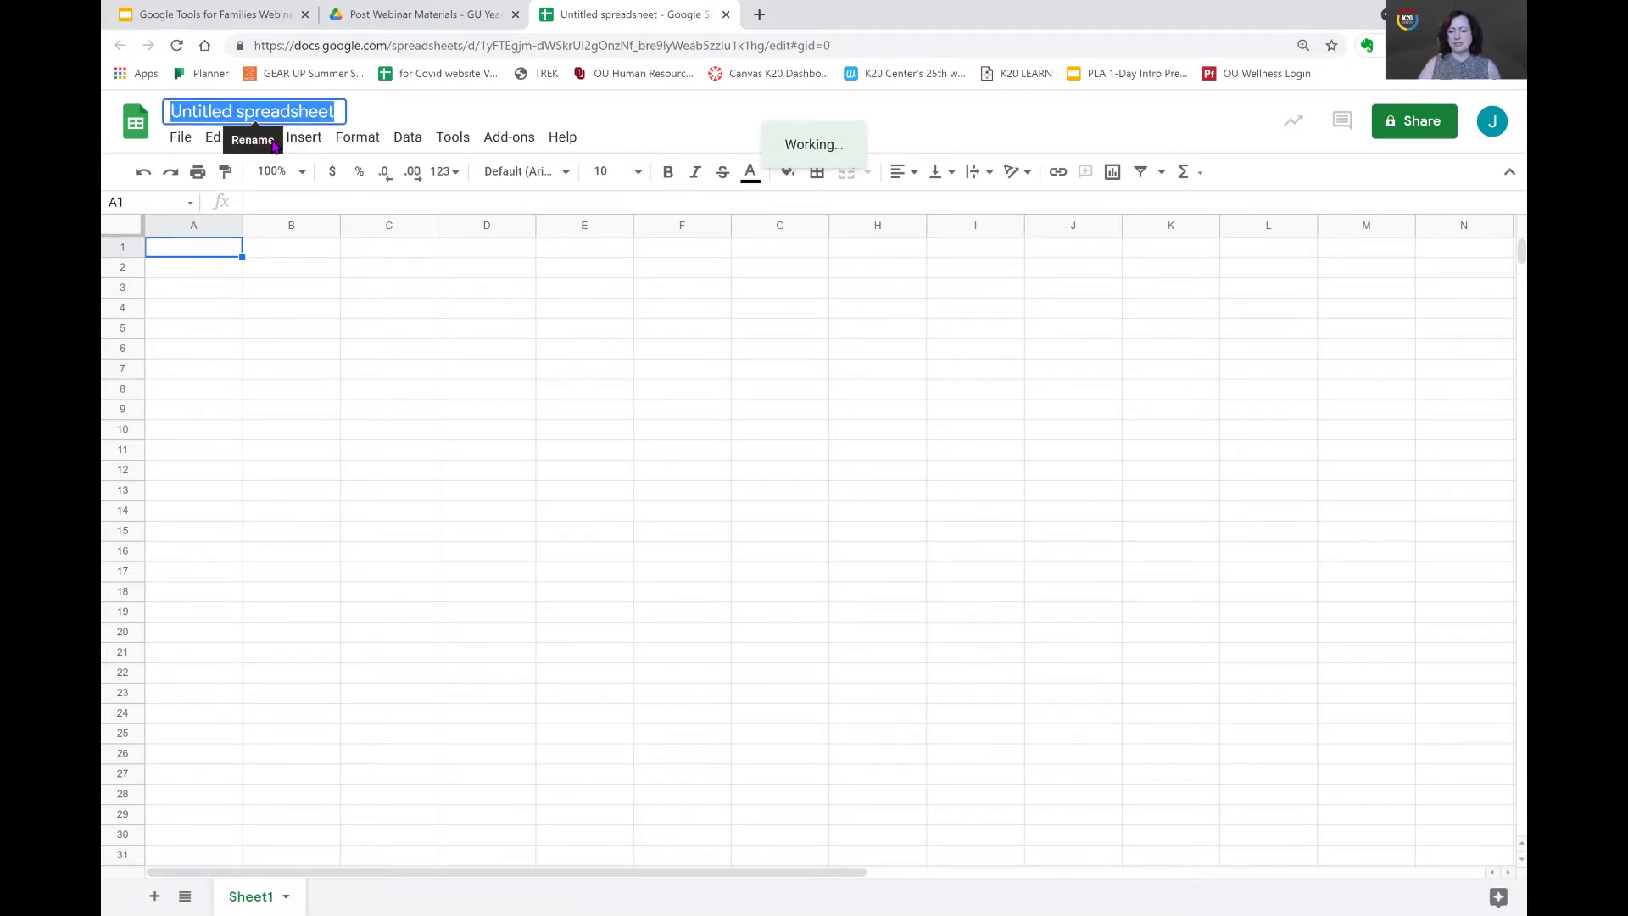
{"action": "key", "text": "Right"}
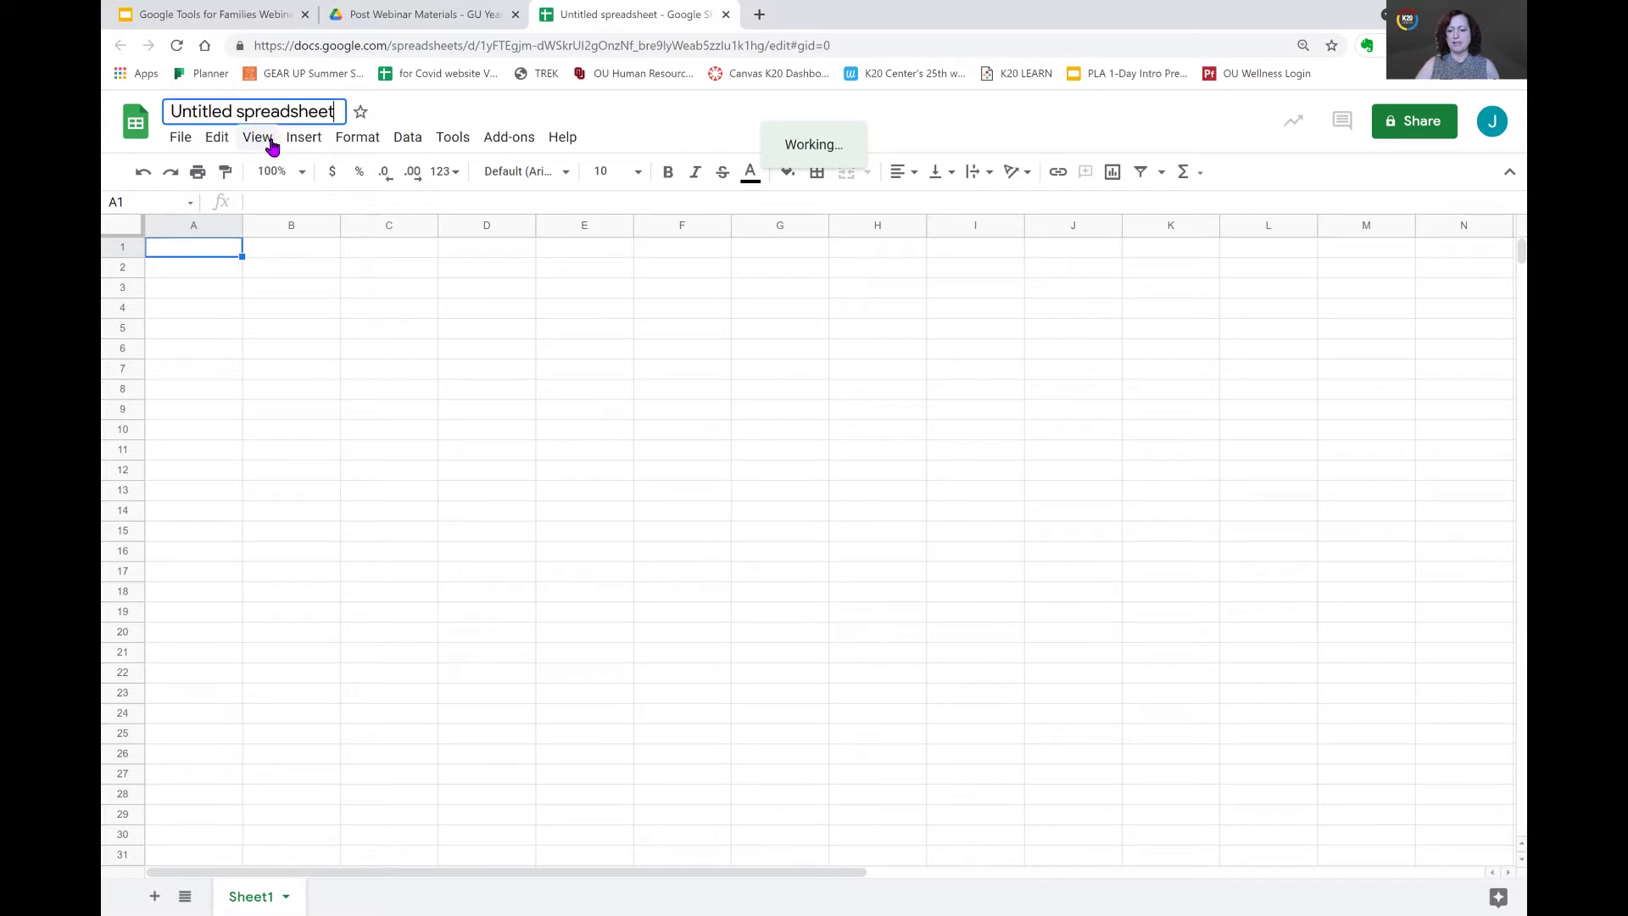
{"action": "key", "text": "BackSpace"}
{"action": "key", "text": "BackSpace"}
{"action": "key", "text": "BackSpace"}
{"action": "key", "text": "BackSpace"}
{"action": "key", "text": "BackSpace"}
{"action": "key", "text": "BackSpace"}
{"action": "key", "text": "BackSpace"}
{"action": "key", "text": "BackSpace"}
{"action": "key", "text": "BackSpace"}
{"action": "key", "text": "BackSpace"}
{"action": "key", "text": "BackSpace"}
{"action": "key", "text": "BackSpace"}
{"action": "key", "text": "BackSpace"}
{"action": "key", "text": "BackSpace"}
{"action": "key", "text": "BackSpace"}
{"action": "key", "text": "BackSpace"}
{"action": "key", "text": "BackSpace"}
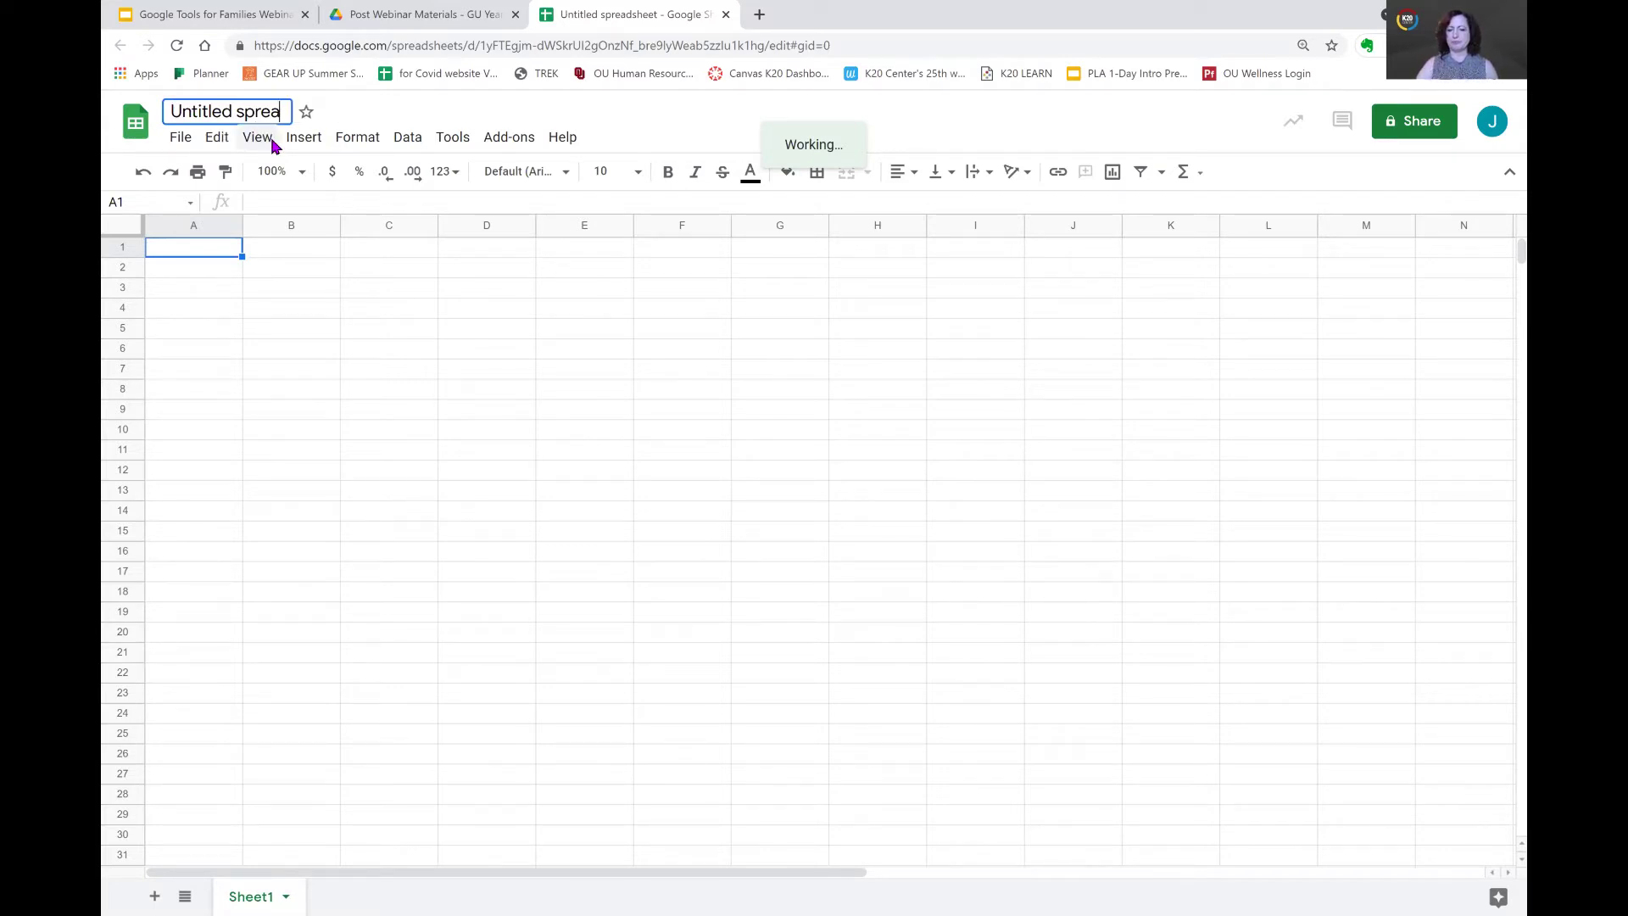
{"action": "key", "text": "BackSpace"}
{"action": "key", "text": "BackSpace"}
{"action": "key", "text": "BackSpace"}
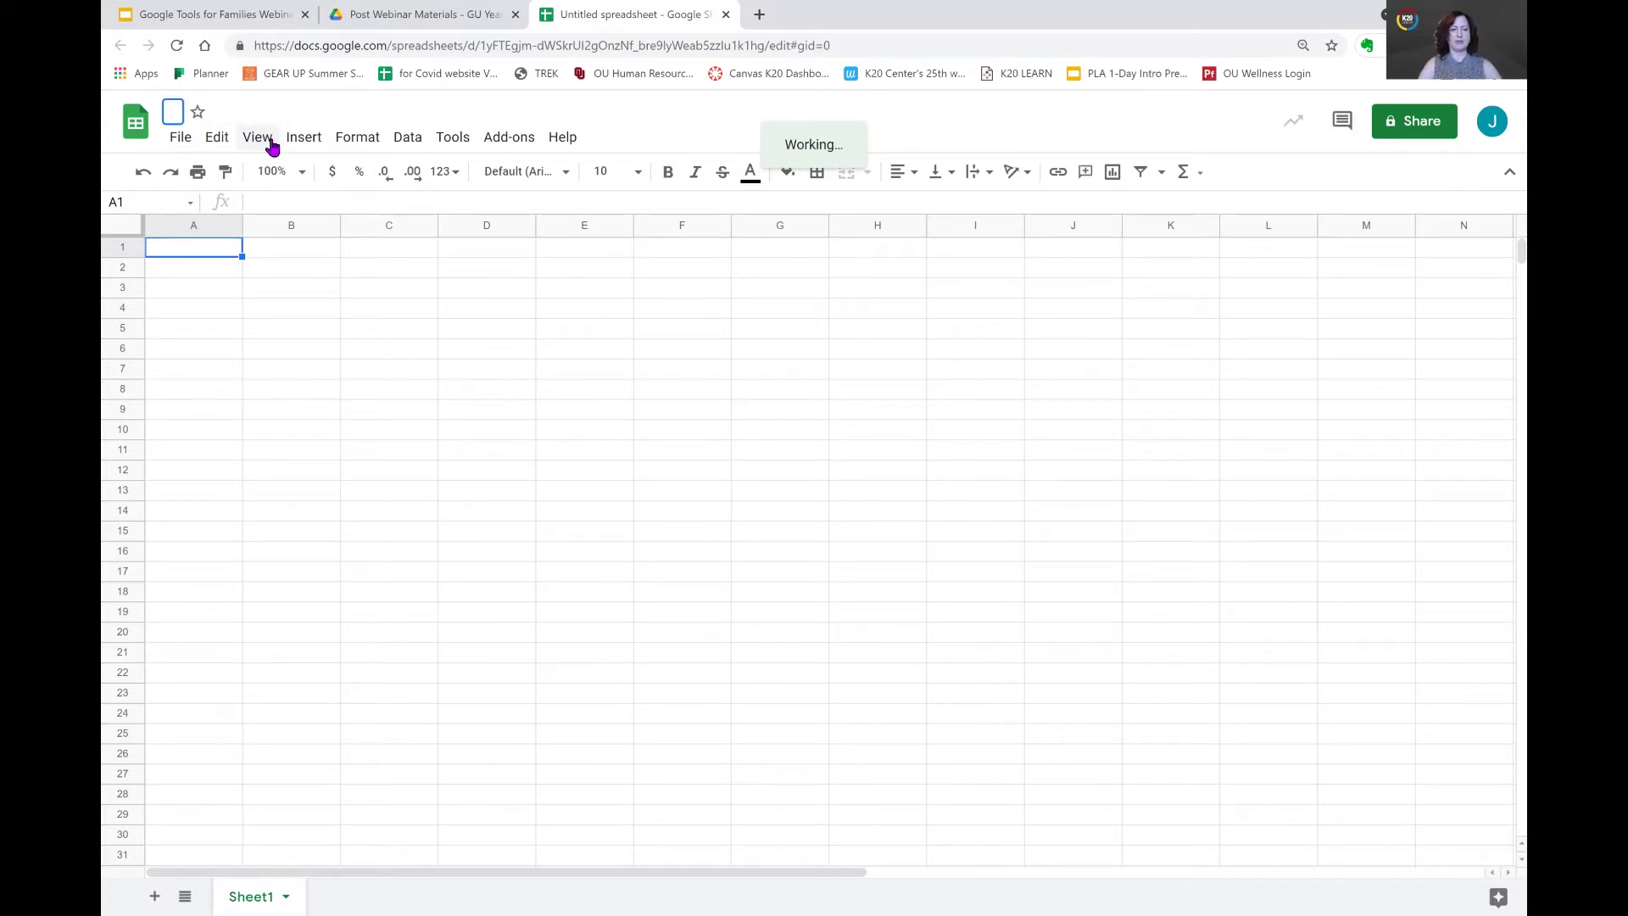
{"action": "type", "text": "My Spre"}
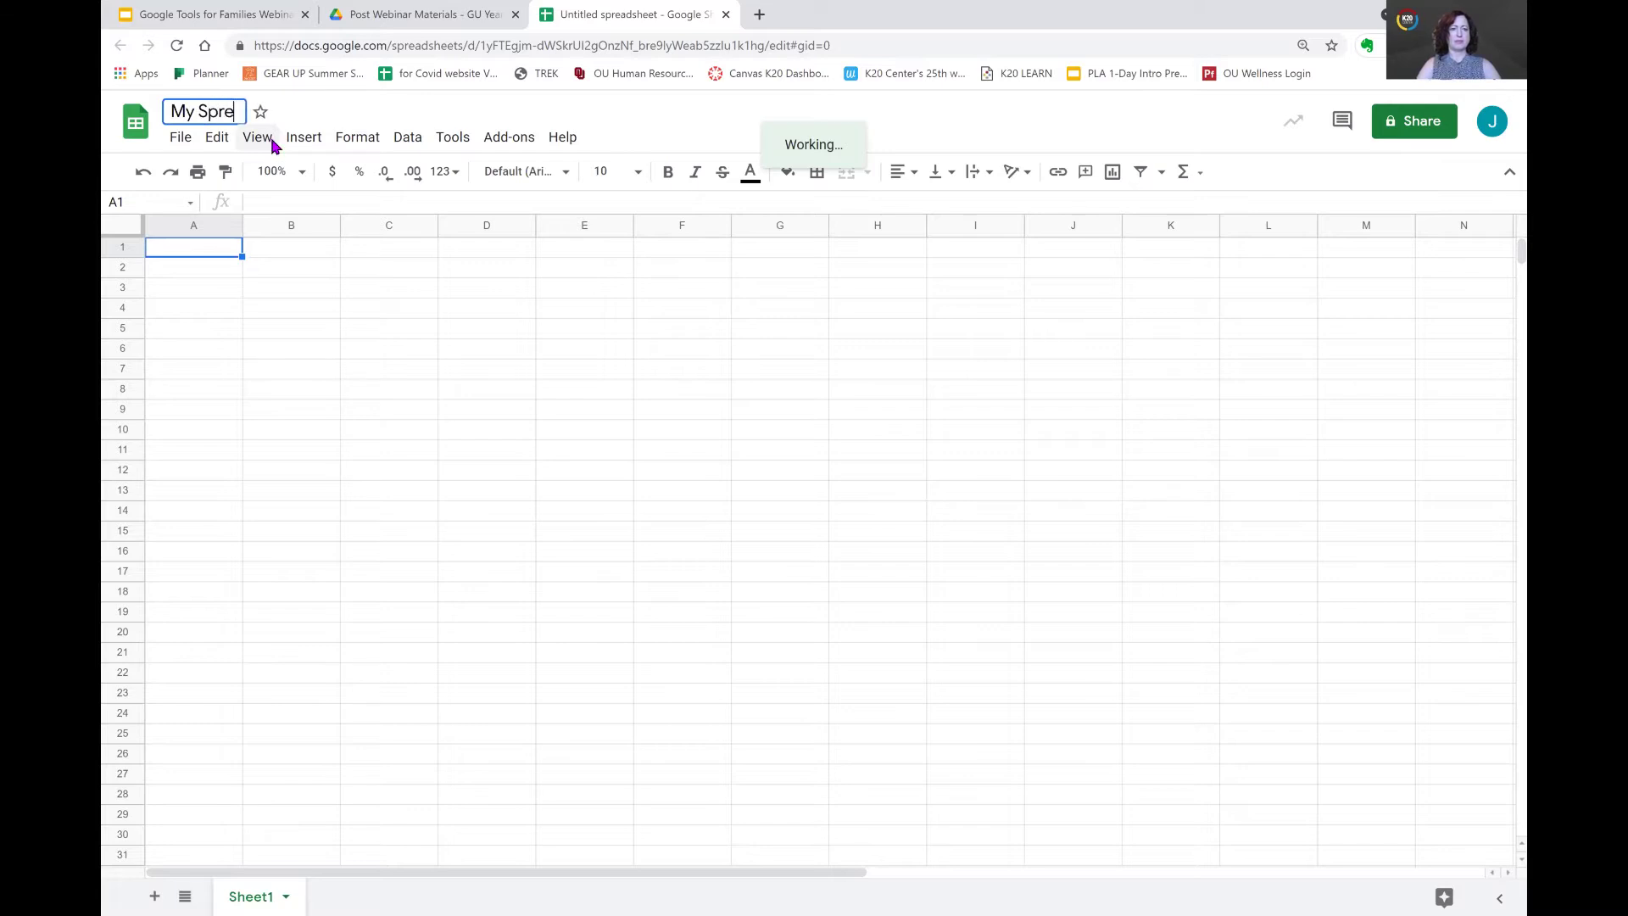
{"action": "type", "text": "adsheet"}
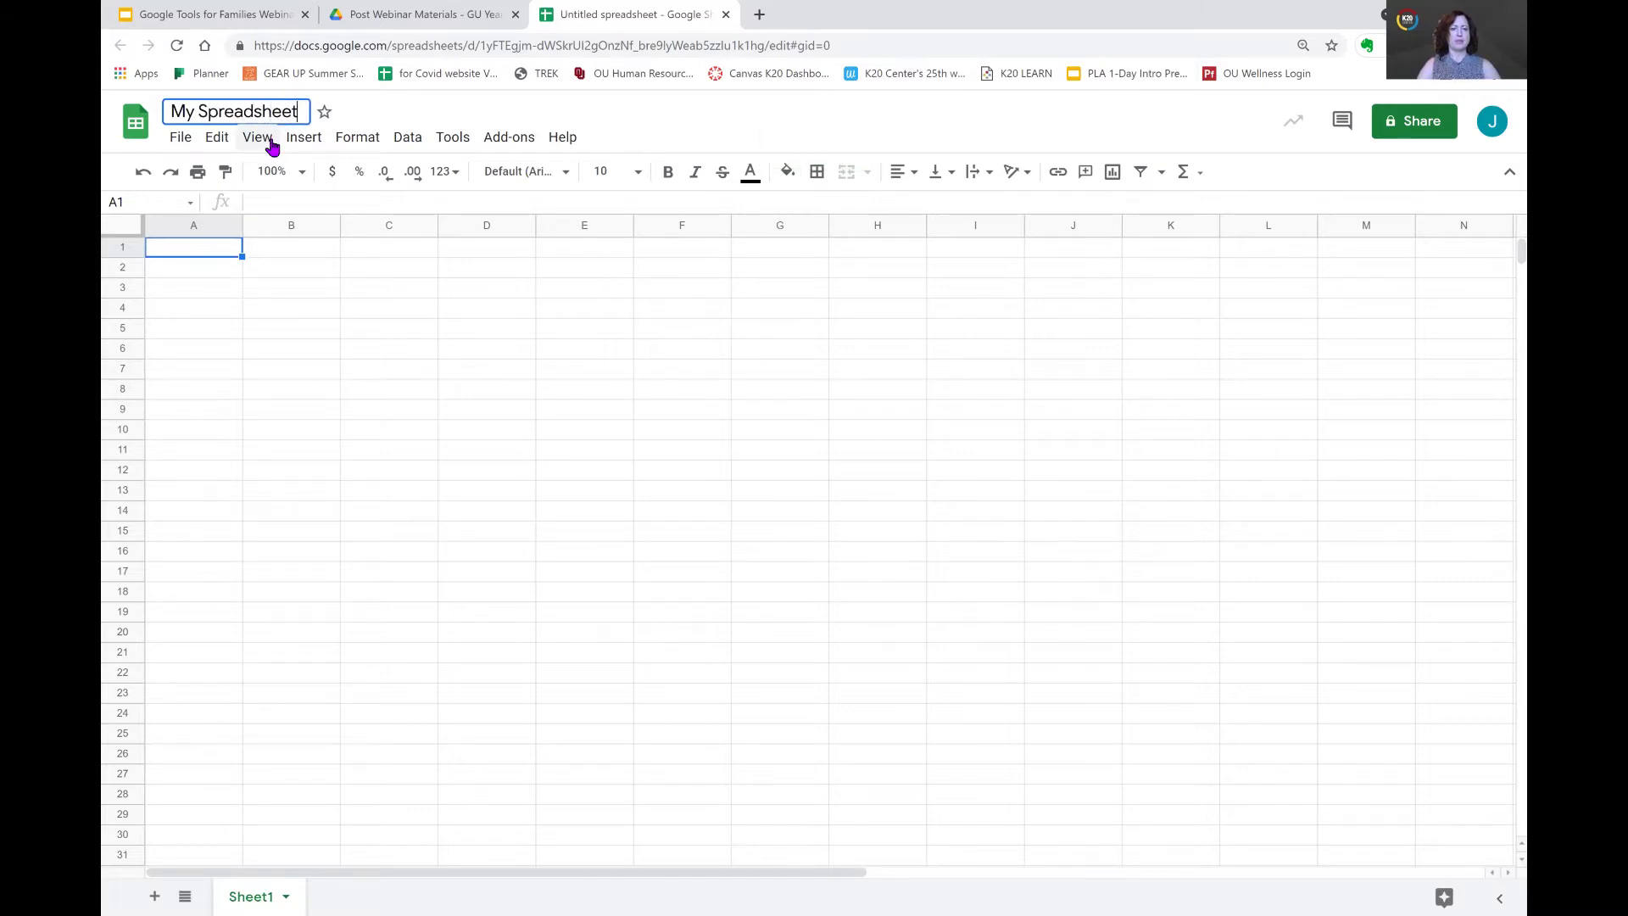
{"action": "key", "text": "Return"}
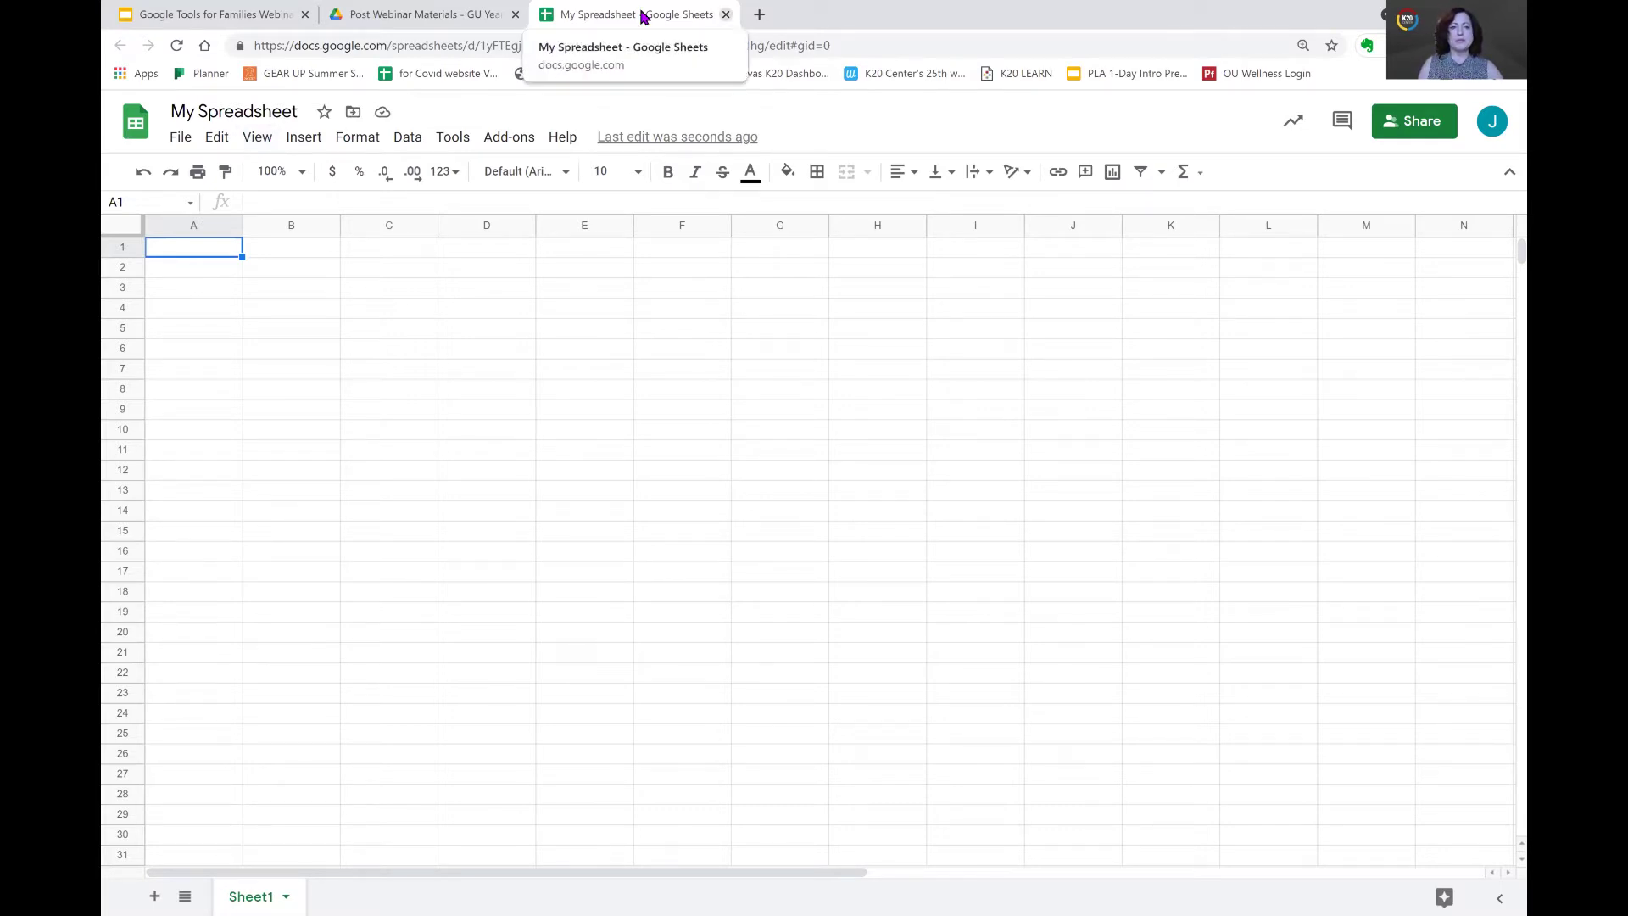
- Close My Spreadsheet and follow the k20.ou.edu/tools1 link to copy Getting Started with Spreadsheets
{"action": "key", "text": "ctrl+w"}
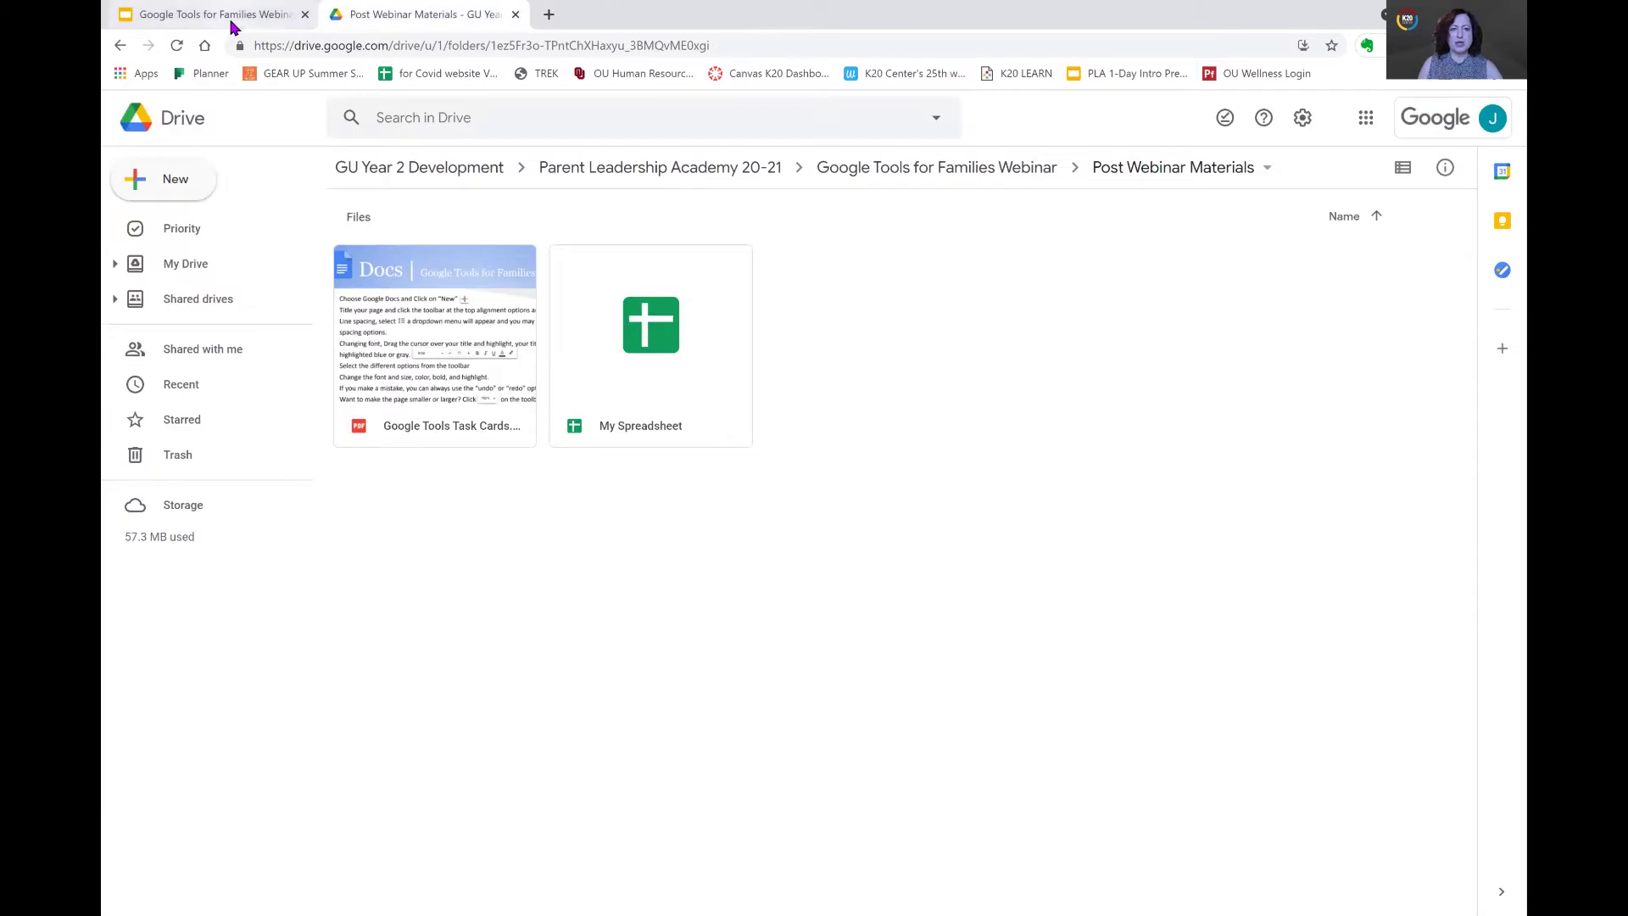
{"action": "key", "text": "ctrl+shift+Tab"}
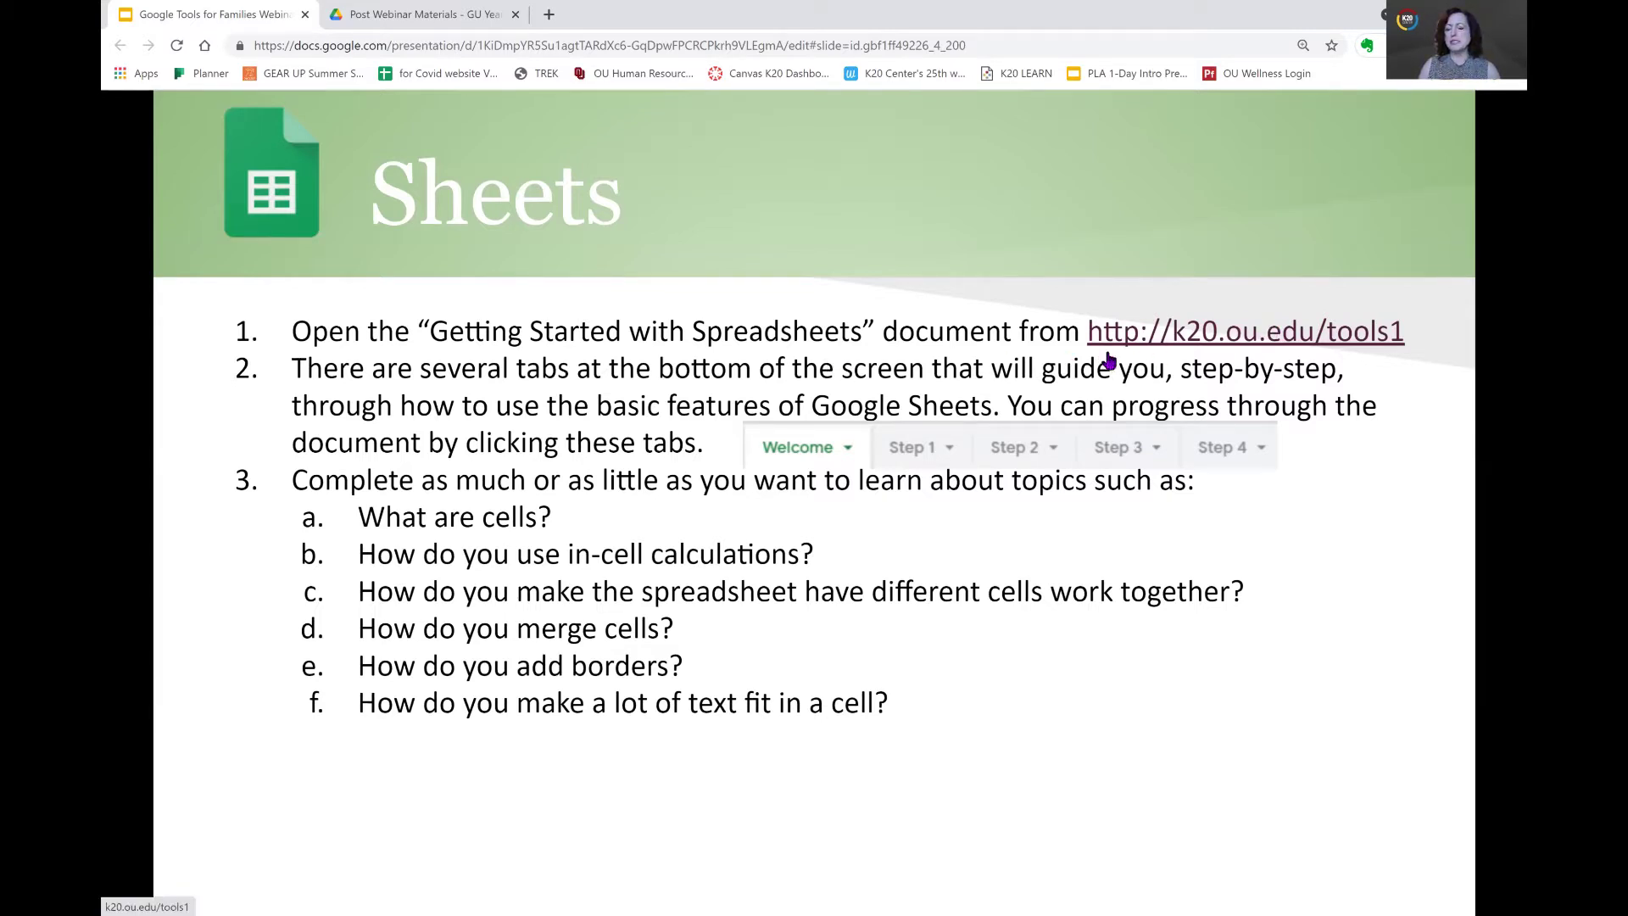
{"action": "left_click", "coordinate": [1246, 344]}
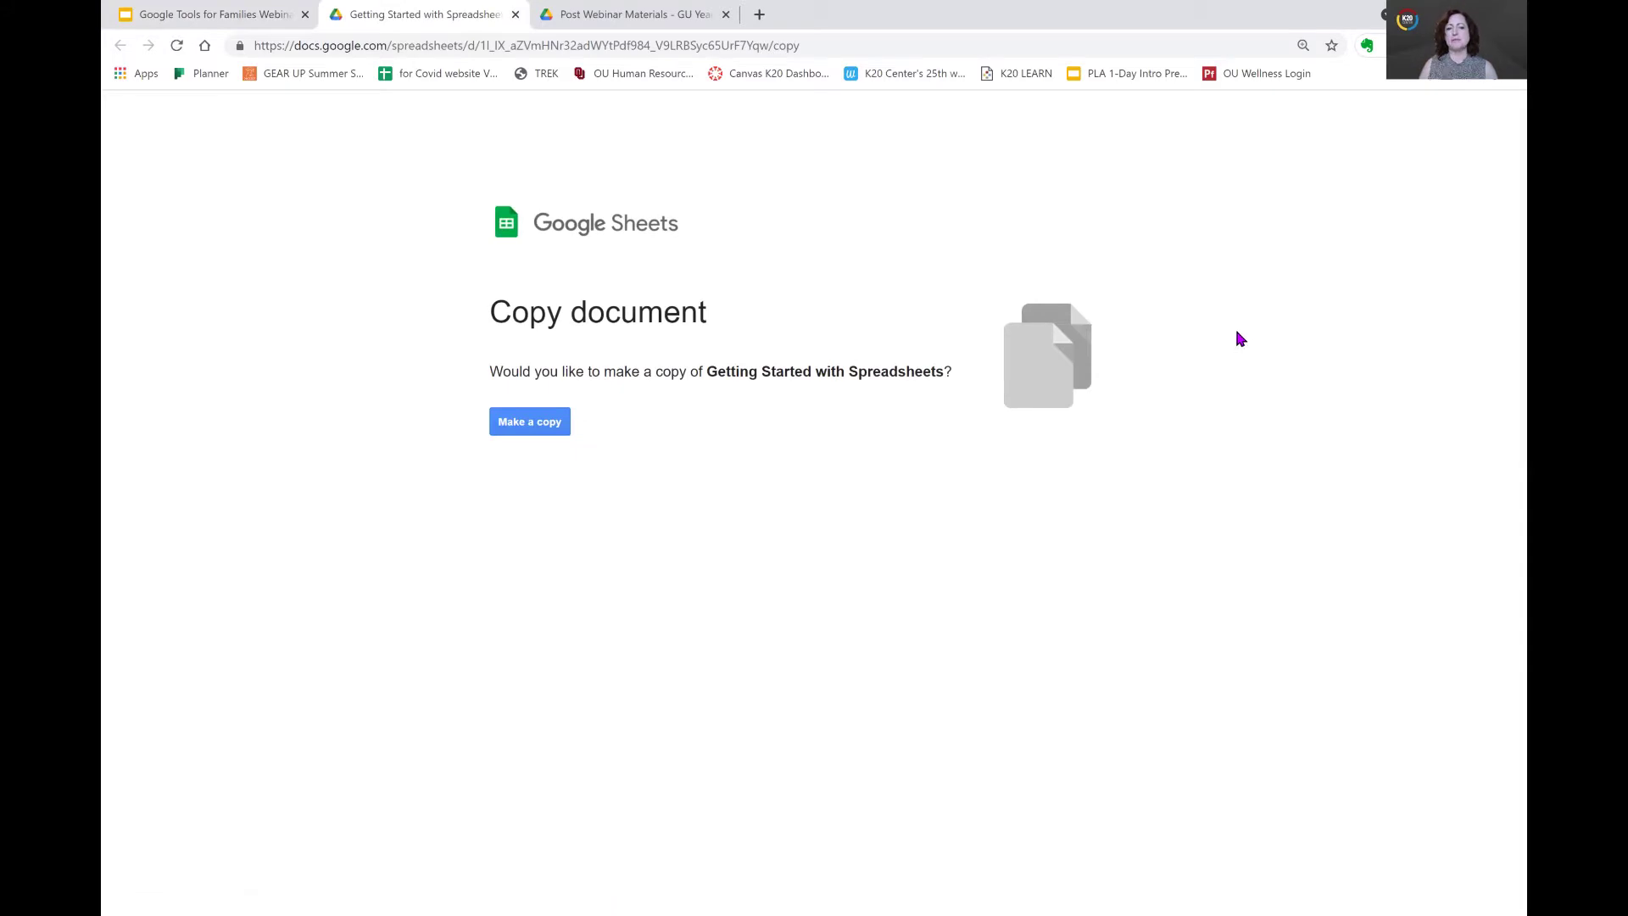
{"action": "left_click", "coordinate": [533, 430]}
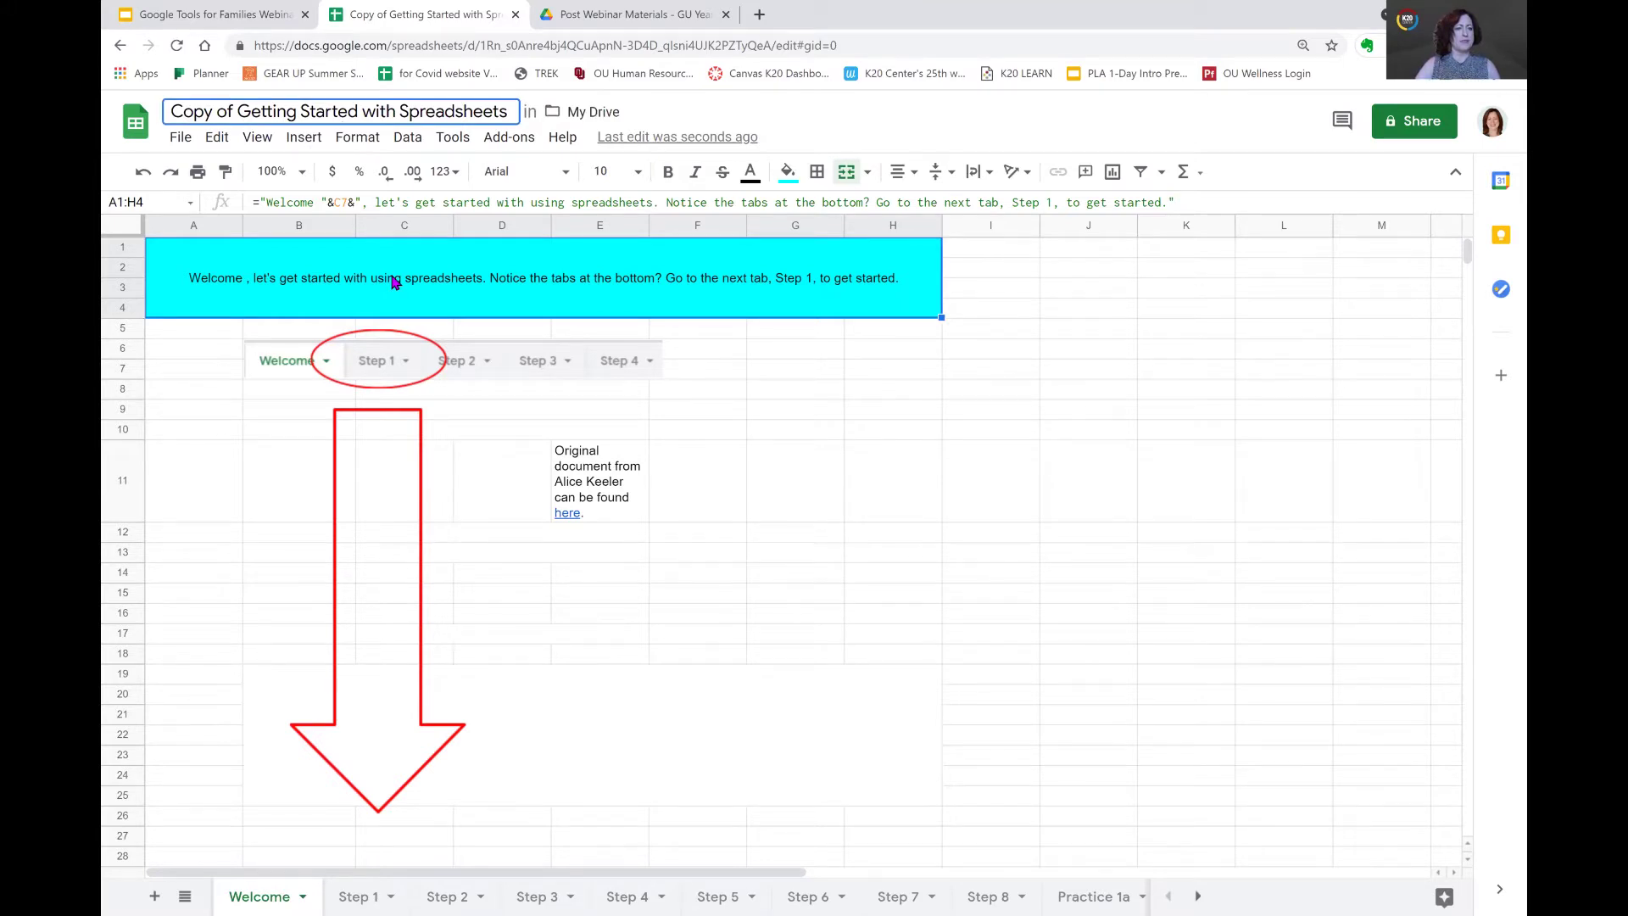
- Drop the 'Copy of' prefix so the workbook is titled Getting Started with Spreadsheets
{"action": "key", "text": "BackSpace"}
{"action": "key", "text": "BackSpace"}
{"action": "key", "text": "BackSpace"}
{"action": "key", "text": "BackSpace"}
{"action": "key", "text": "BackSpace"}
{"action": "key", "text": "BackSpace"}
{"action": "key", "text": "BackSpace"}
{"action": "key", "text": "BackSpace"}
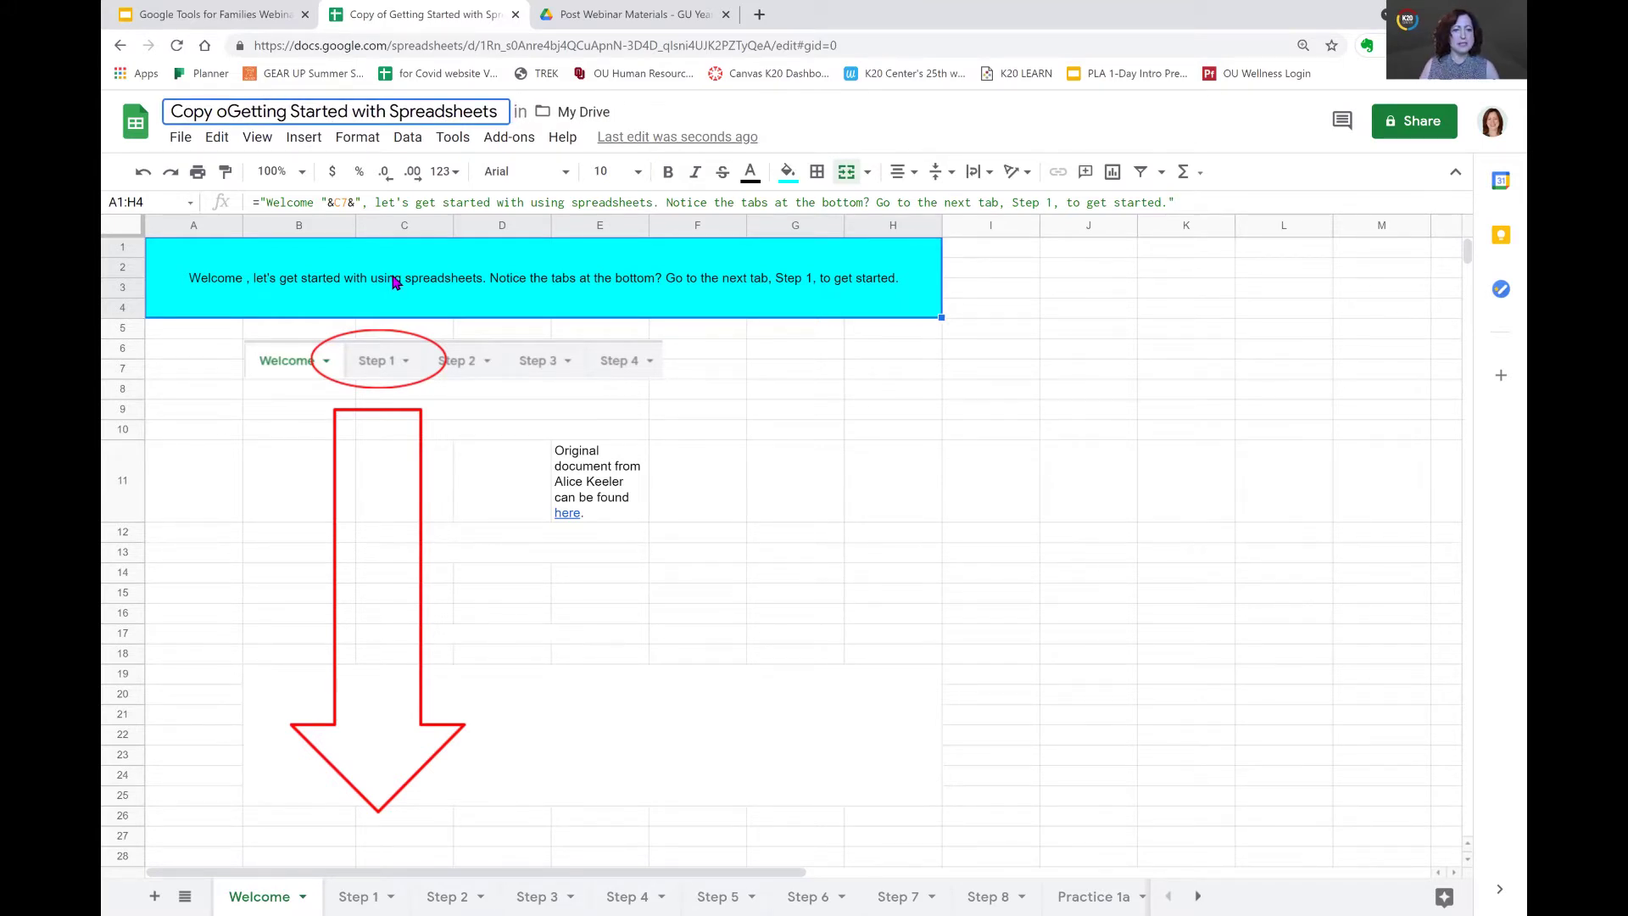
{"action": "left_click", "coordinate": [1090, 390]}
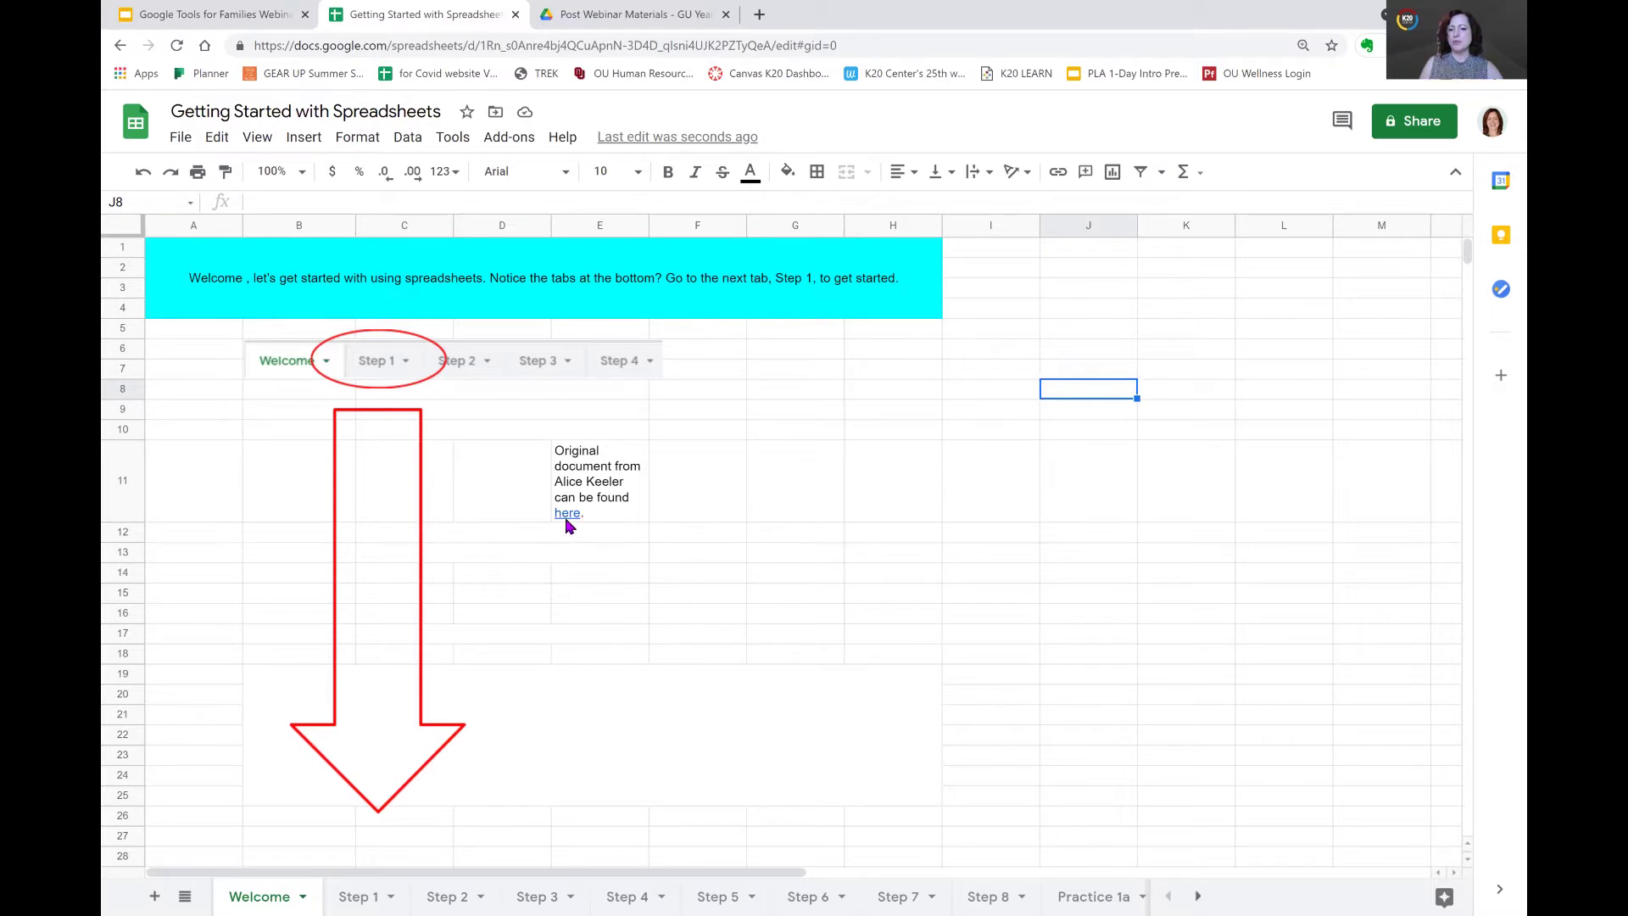
{"action": "mouse_move", "coordinate": [566, 518]}
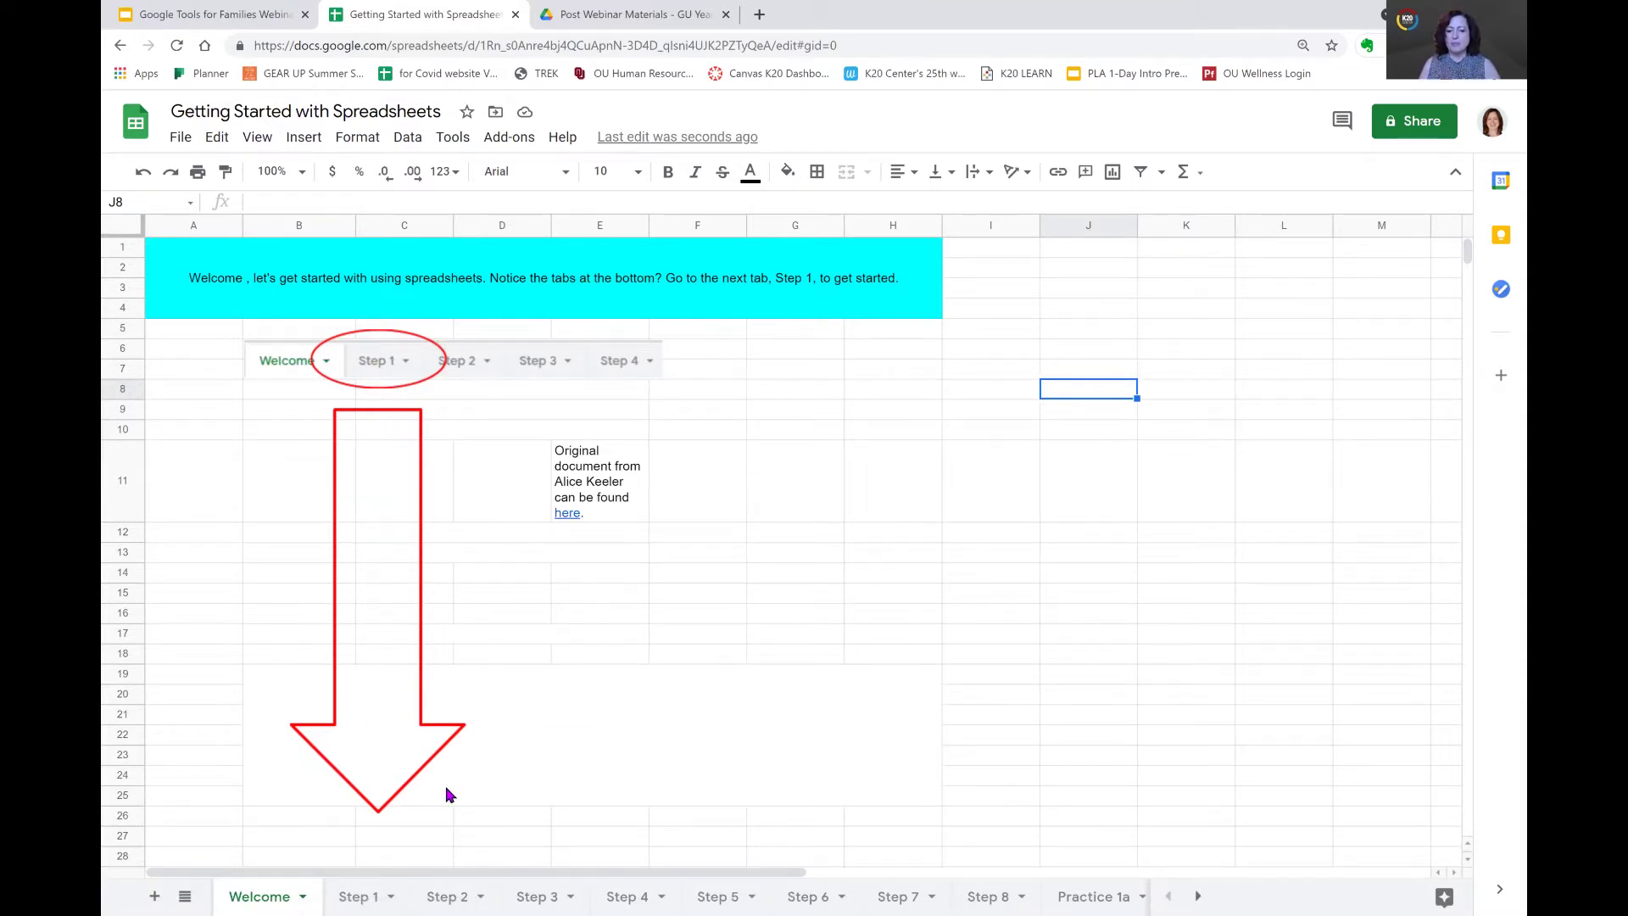
{"action": "left_click_drag", "start_coordinate": [990, 836], "coordinate": [1025, 792]}
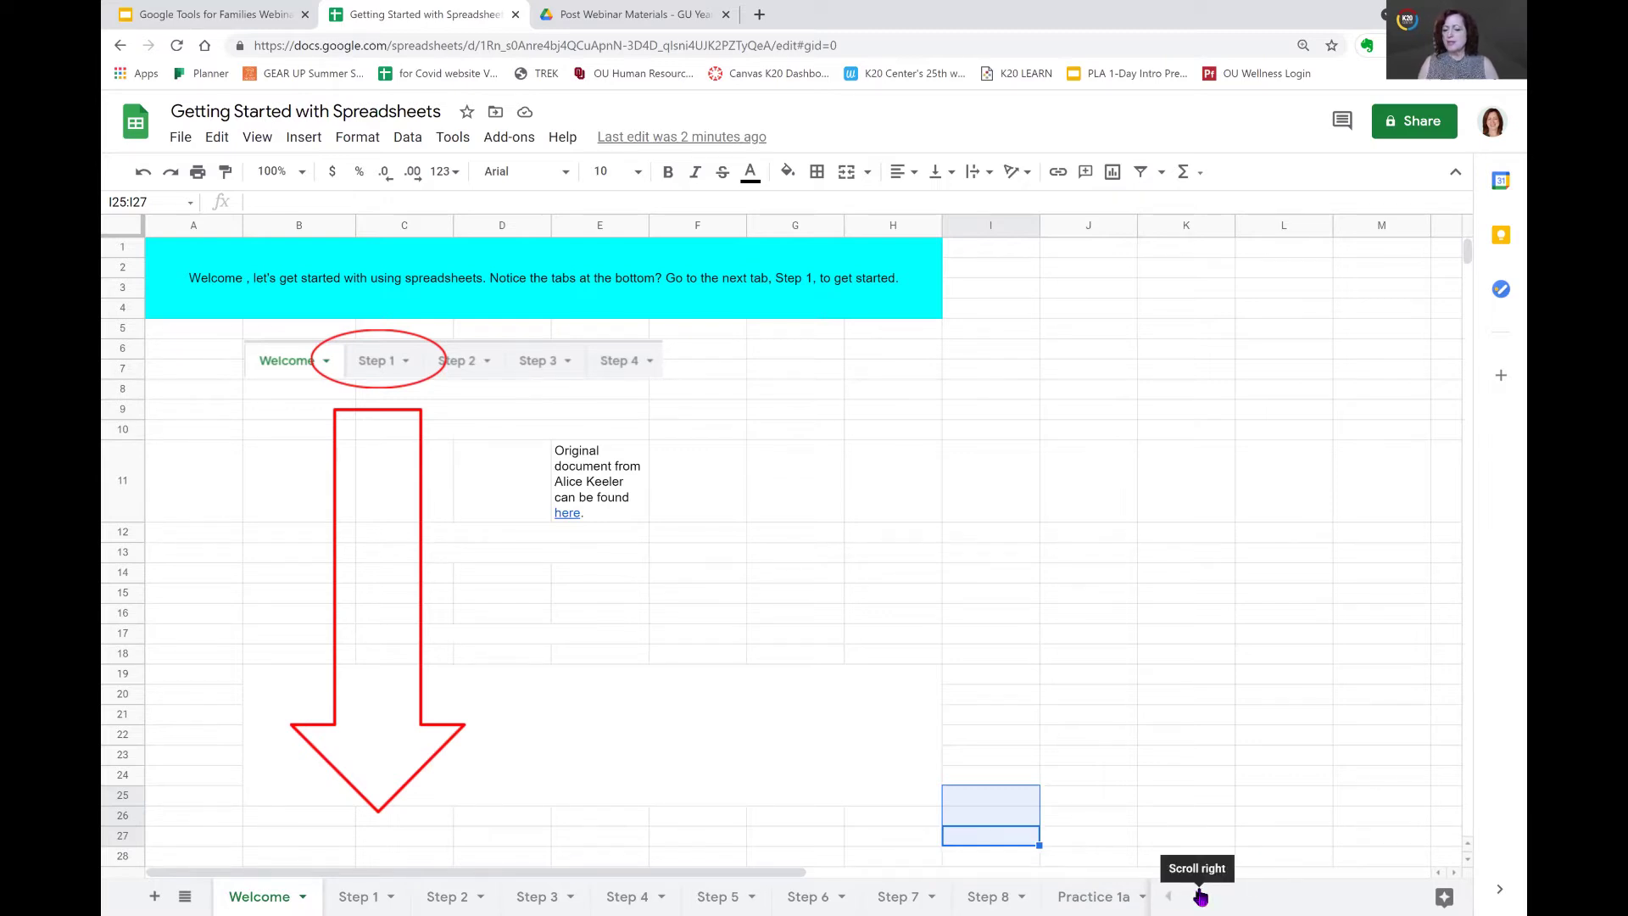
- Browse the sheet tabs, then switch to the Step 1 sheet from the All Sheets list
{"action": "left_click", "coordinate": [1201, 897]}
{"action": "left_click", "coordinate": [1200, 897]}
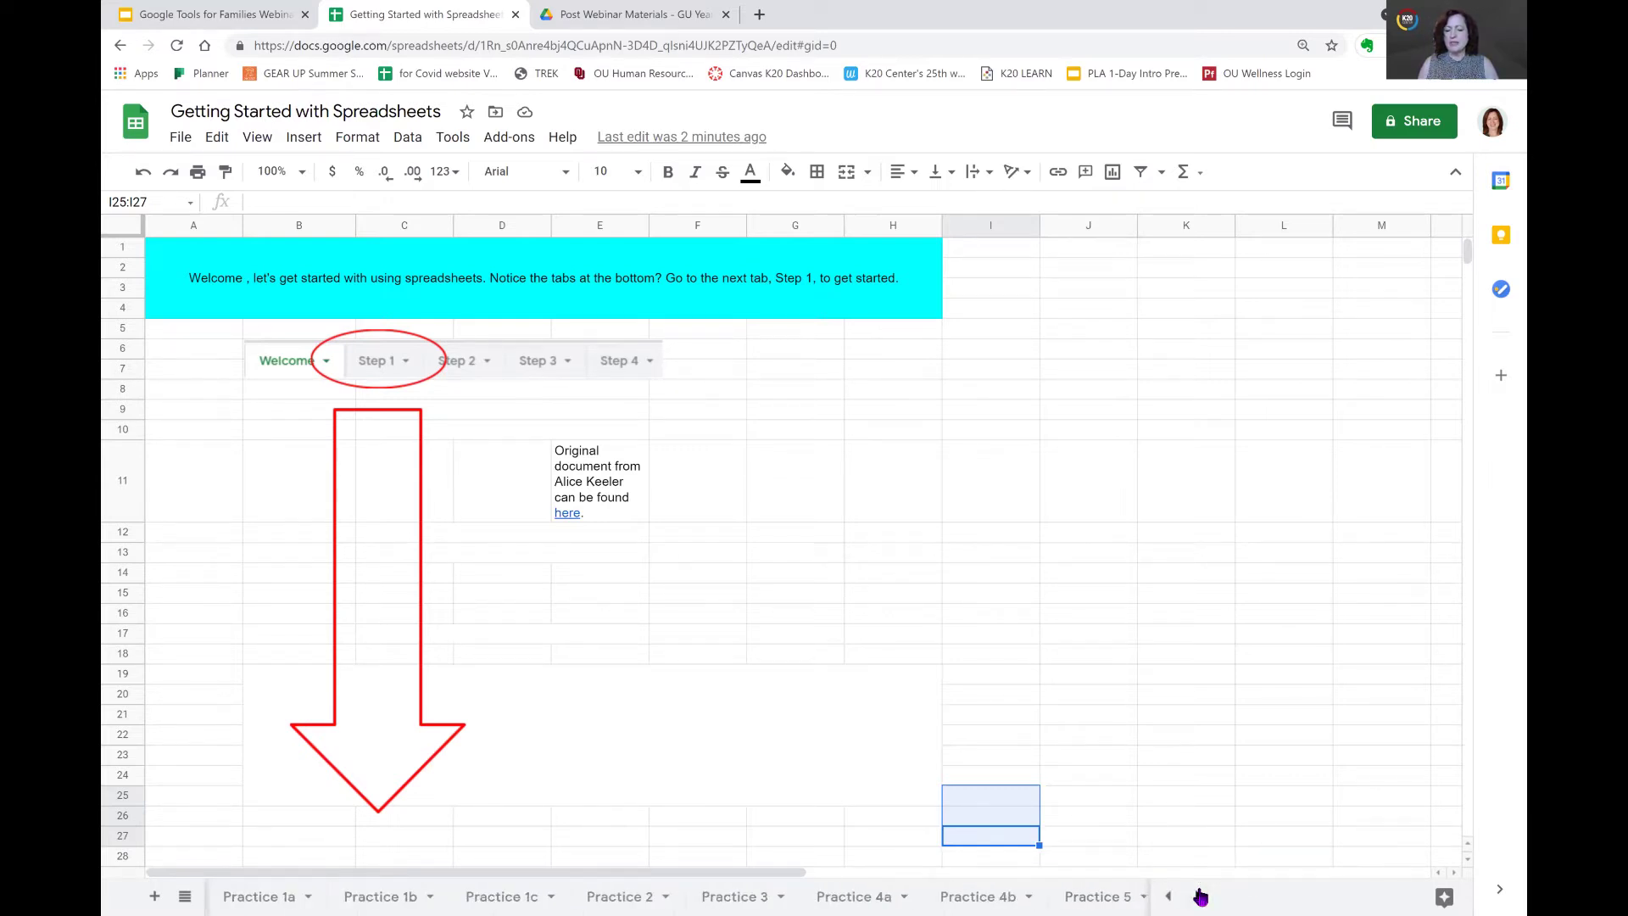
{"action": "left_click", "coordinate": [1201, 897]}
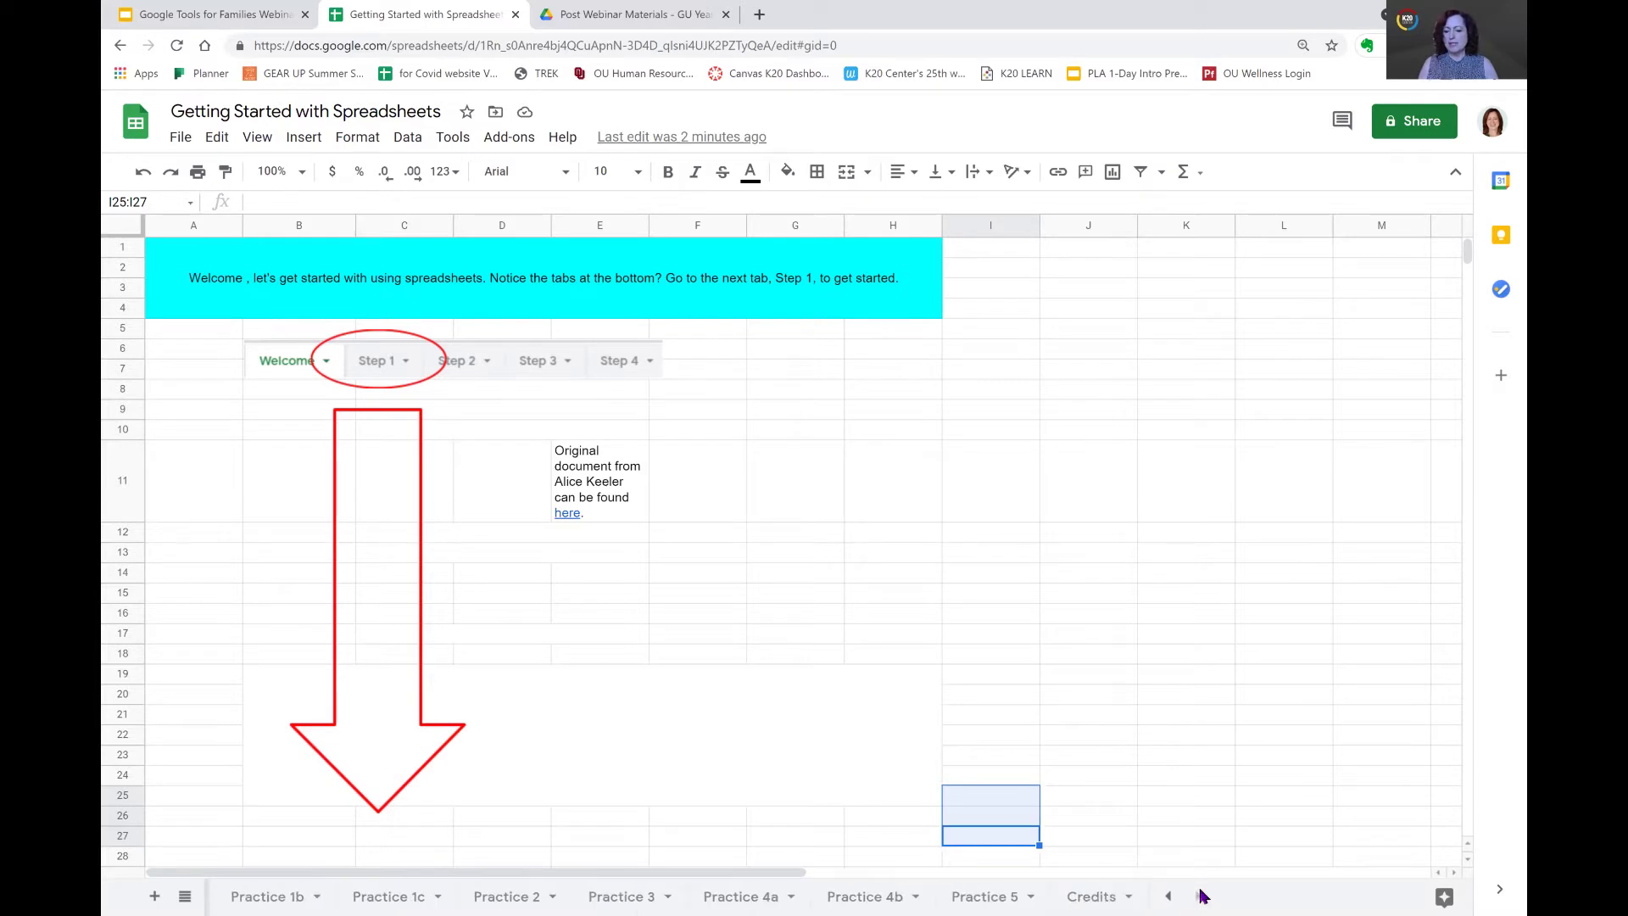
{"action": "left_click", "coordinate": [1168, 897]}
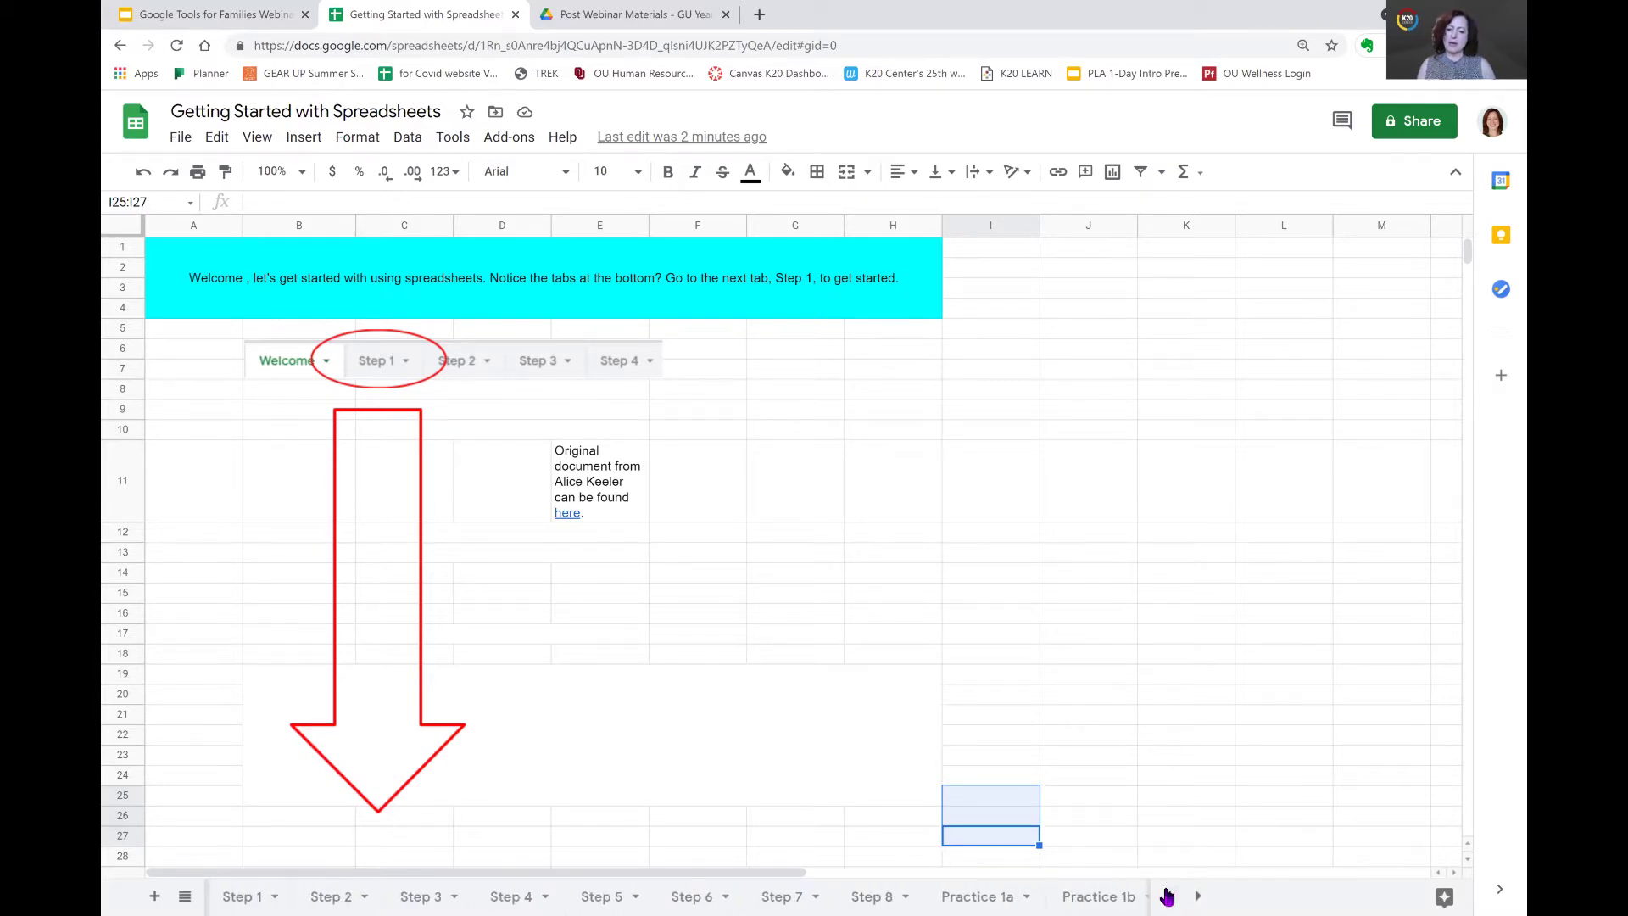
{"action": "left_click", "coordinate": [1168, 898]}
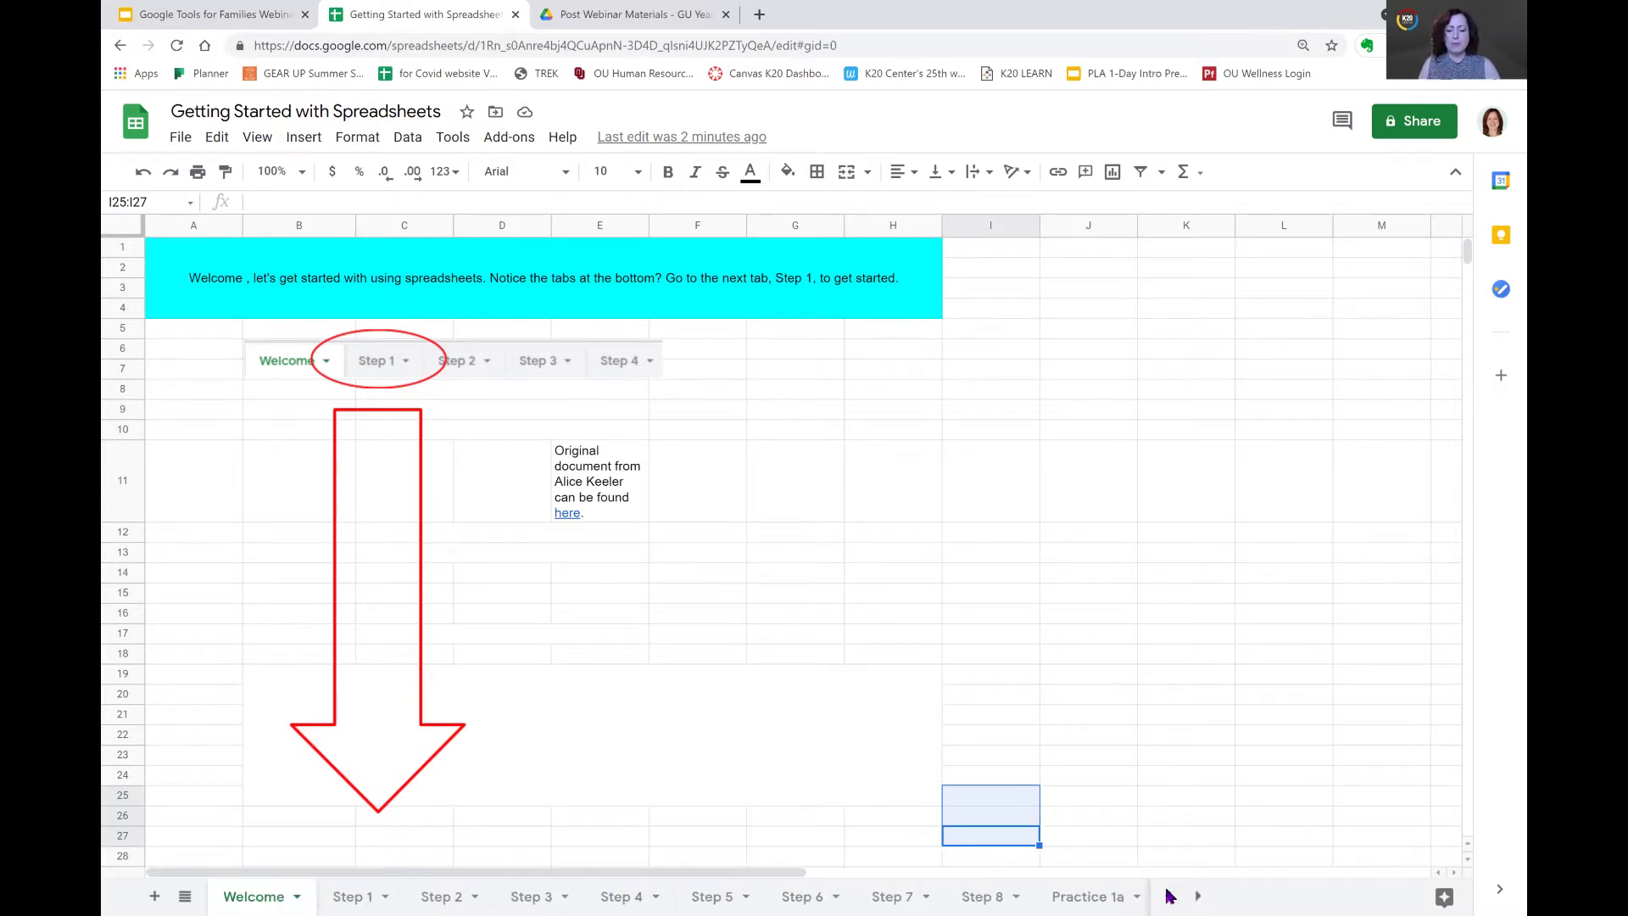
{"action": "left_click", "coordinate": [185, 896]}
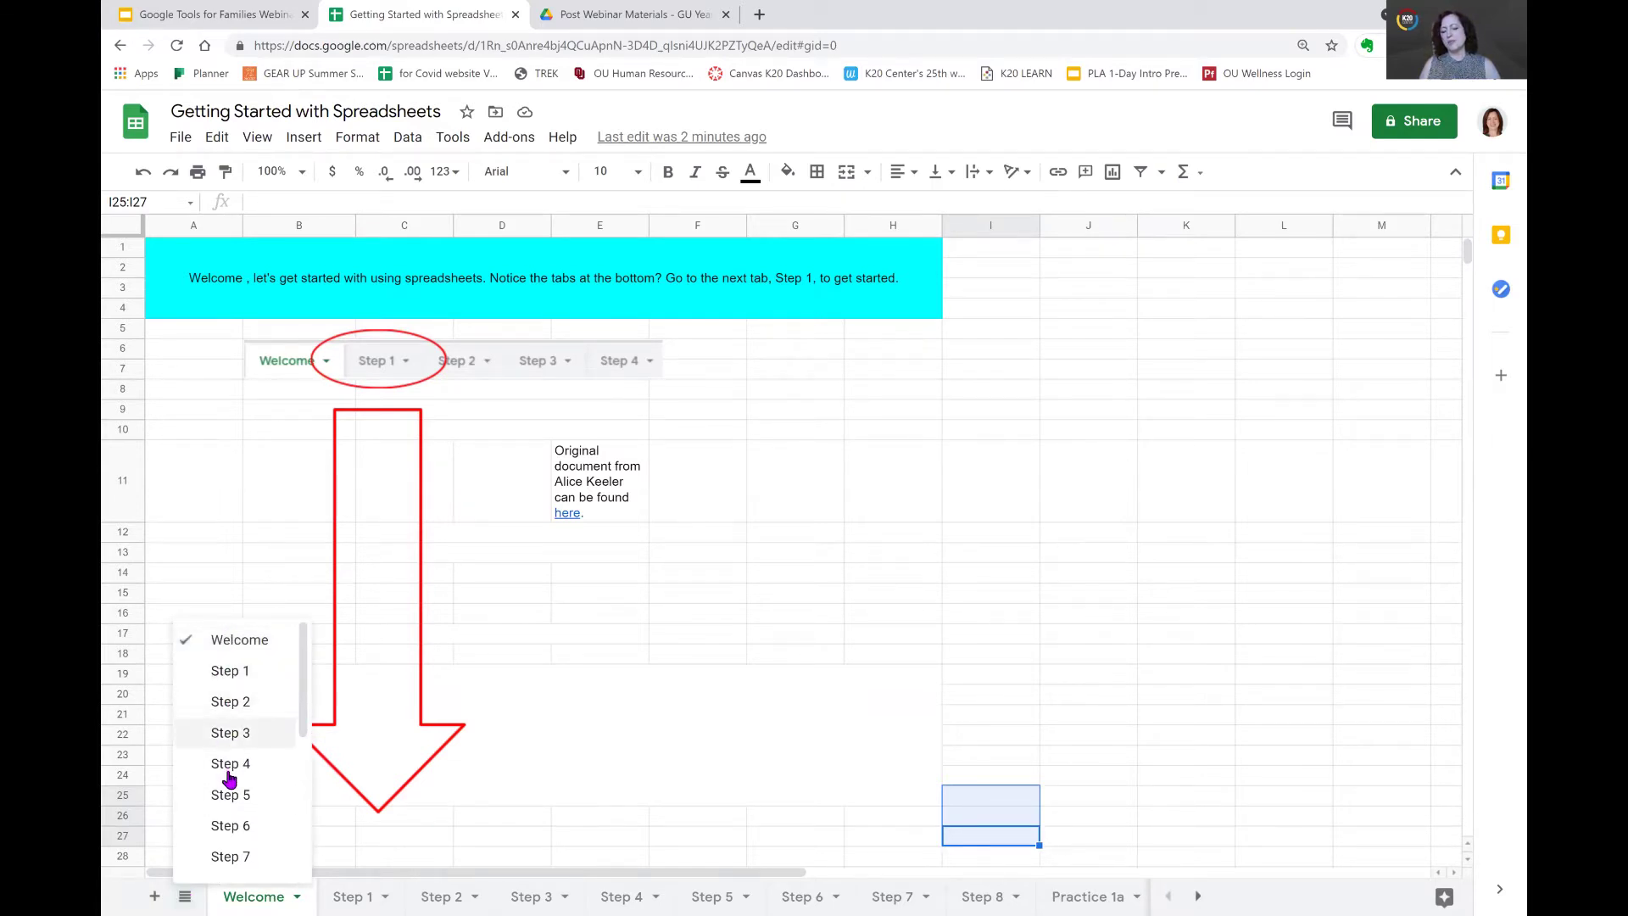
{"action": "scroll", "coordinate": [230, 746], "scroll_direction": "down", "scroll_amount": 4}
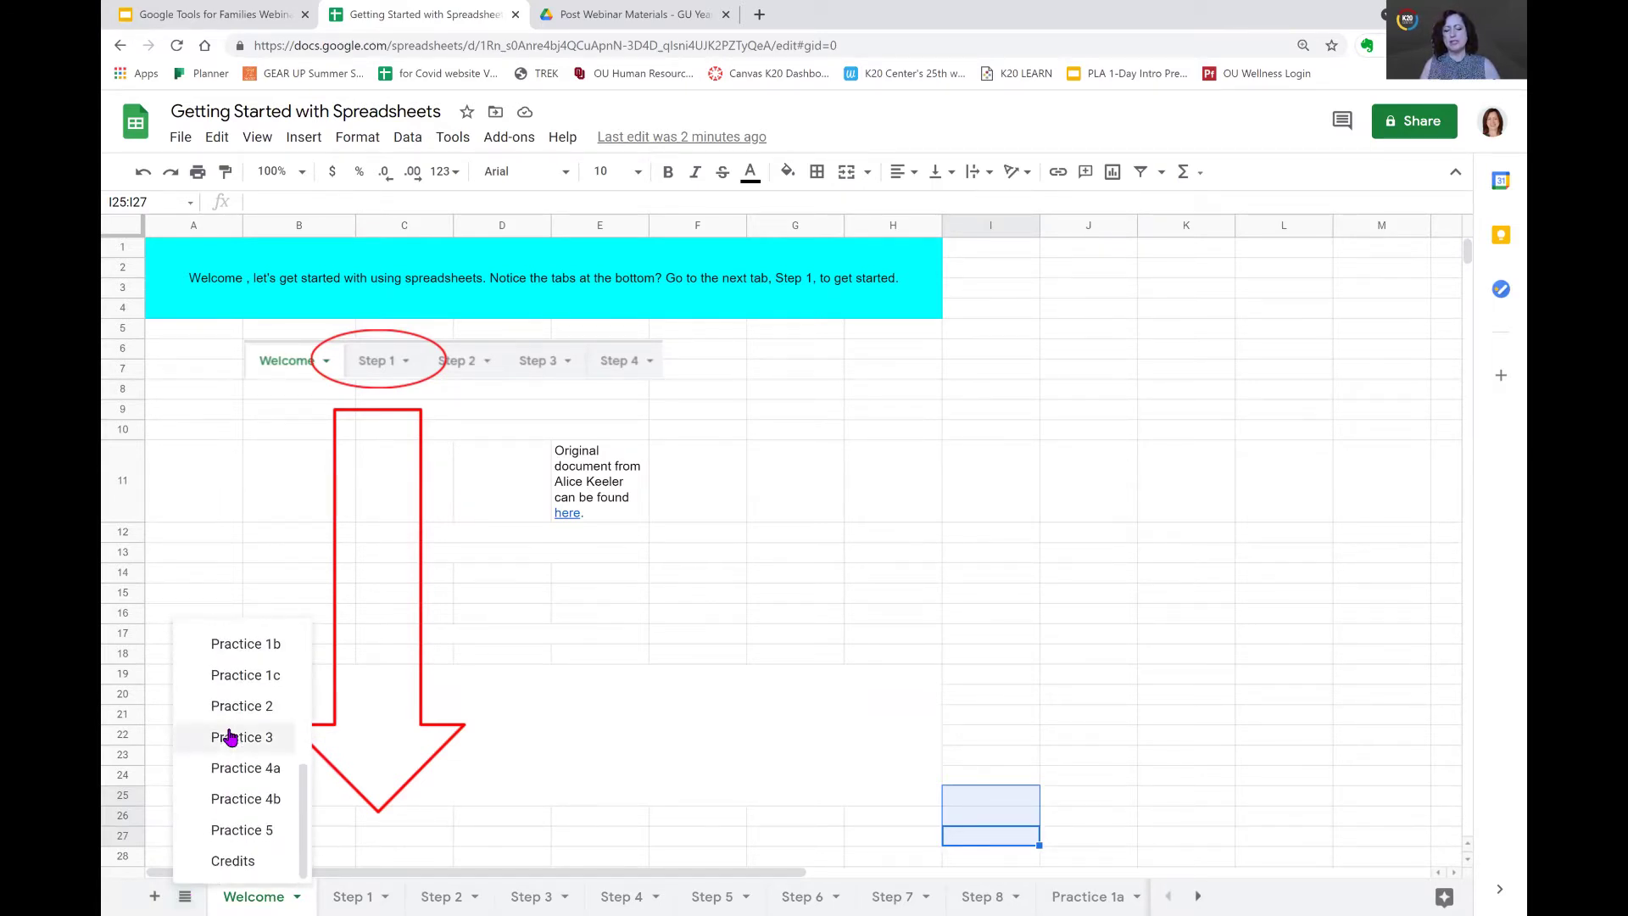
{"action": "scroll", "coordinate": [227, 755], "scroll_direction": "up", "scroll_amount": 4}
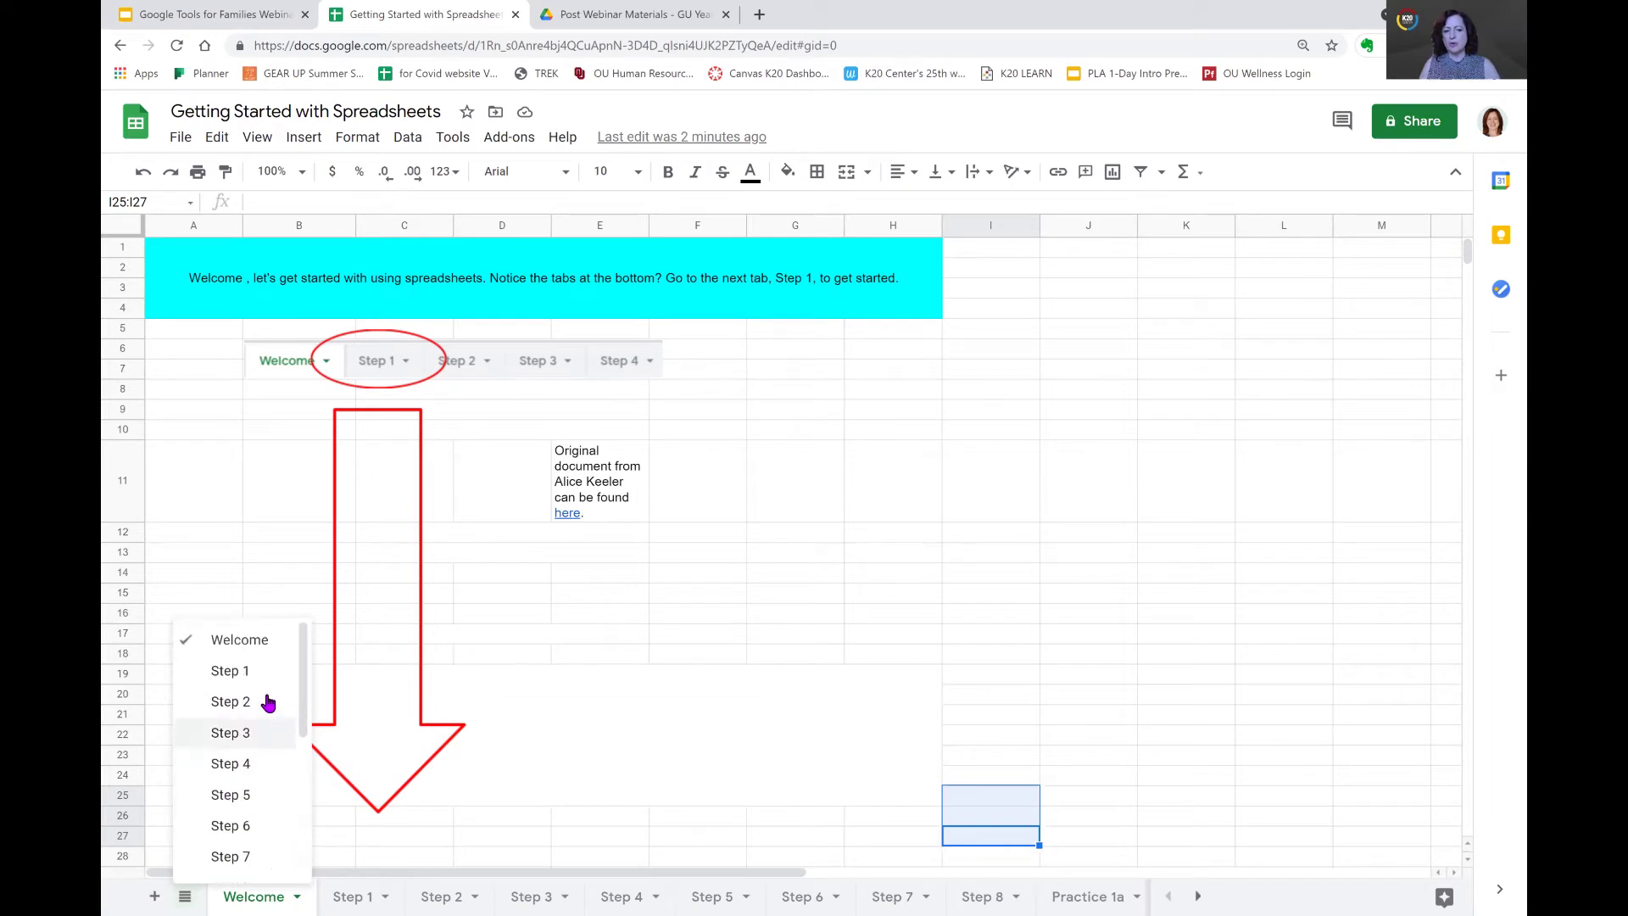
{"action": "left_click", "coordinate": [246, 671]}
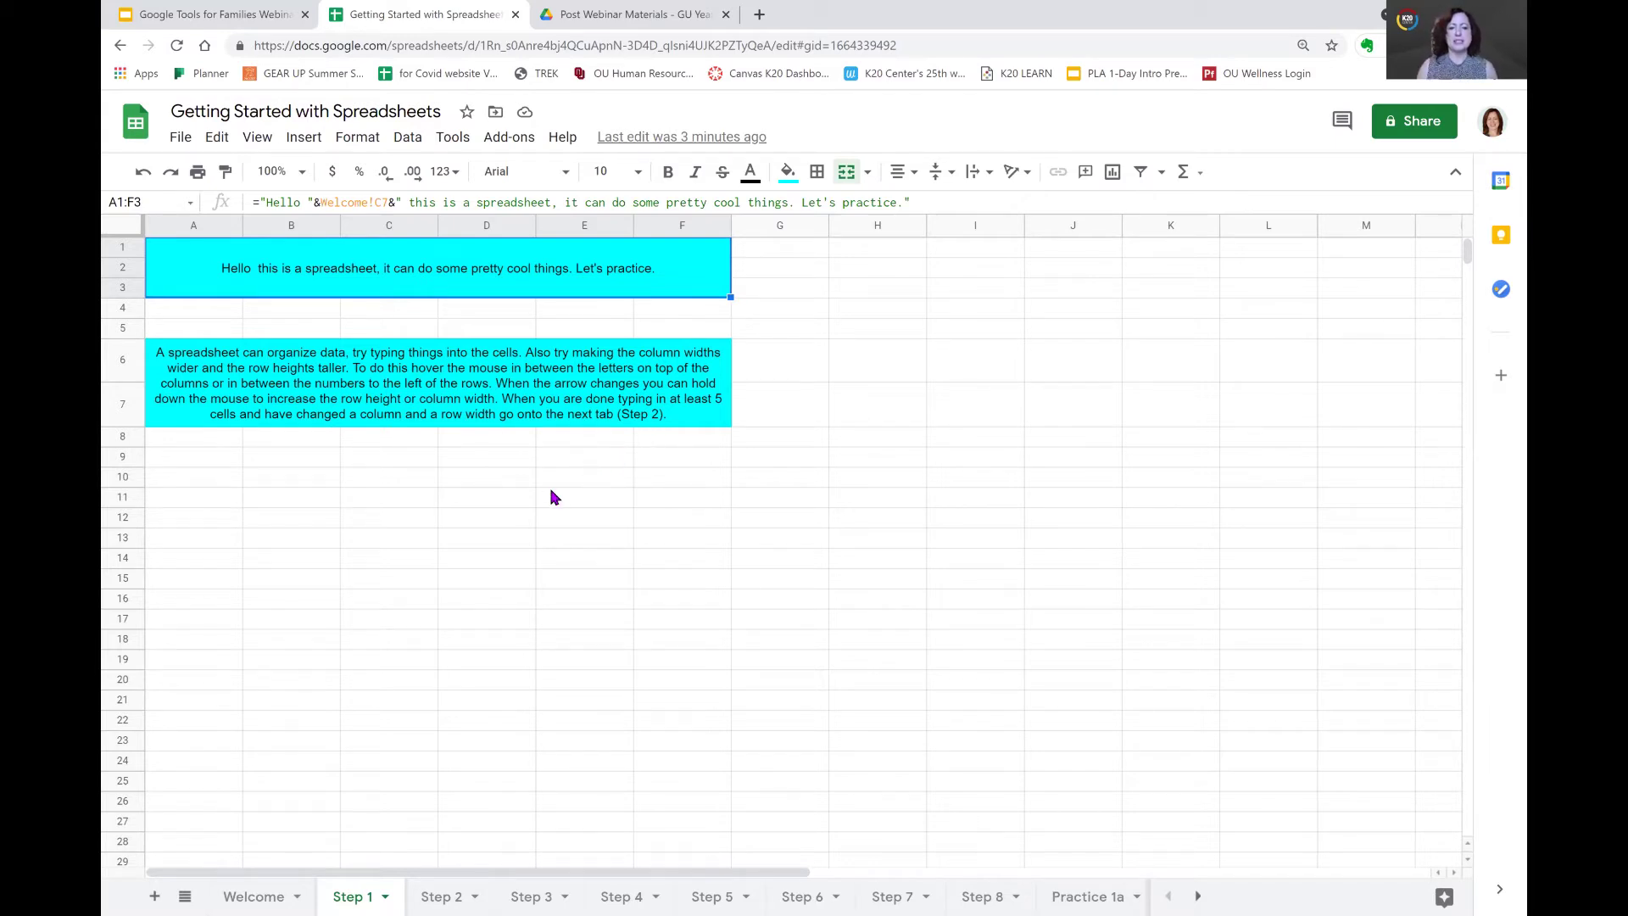
- Type 'Hickory dicory dock, the mouse ran up the clock' into cell C12
{"action": "left_click", "coordinate": [378, 527]}
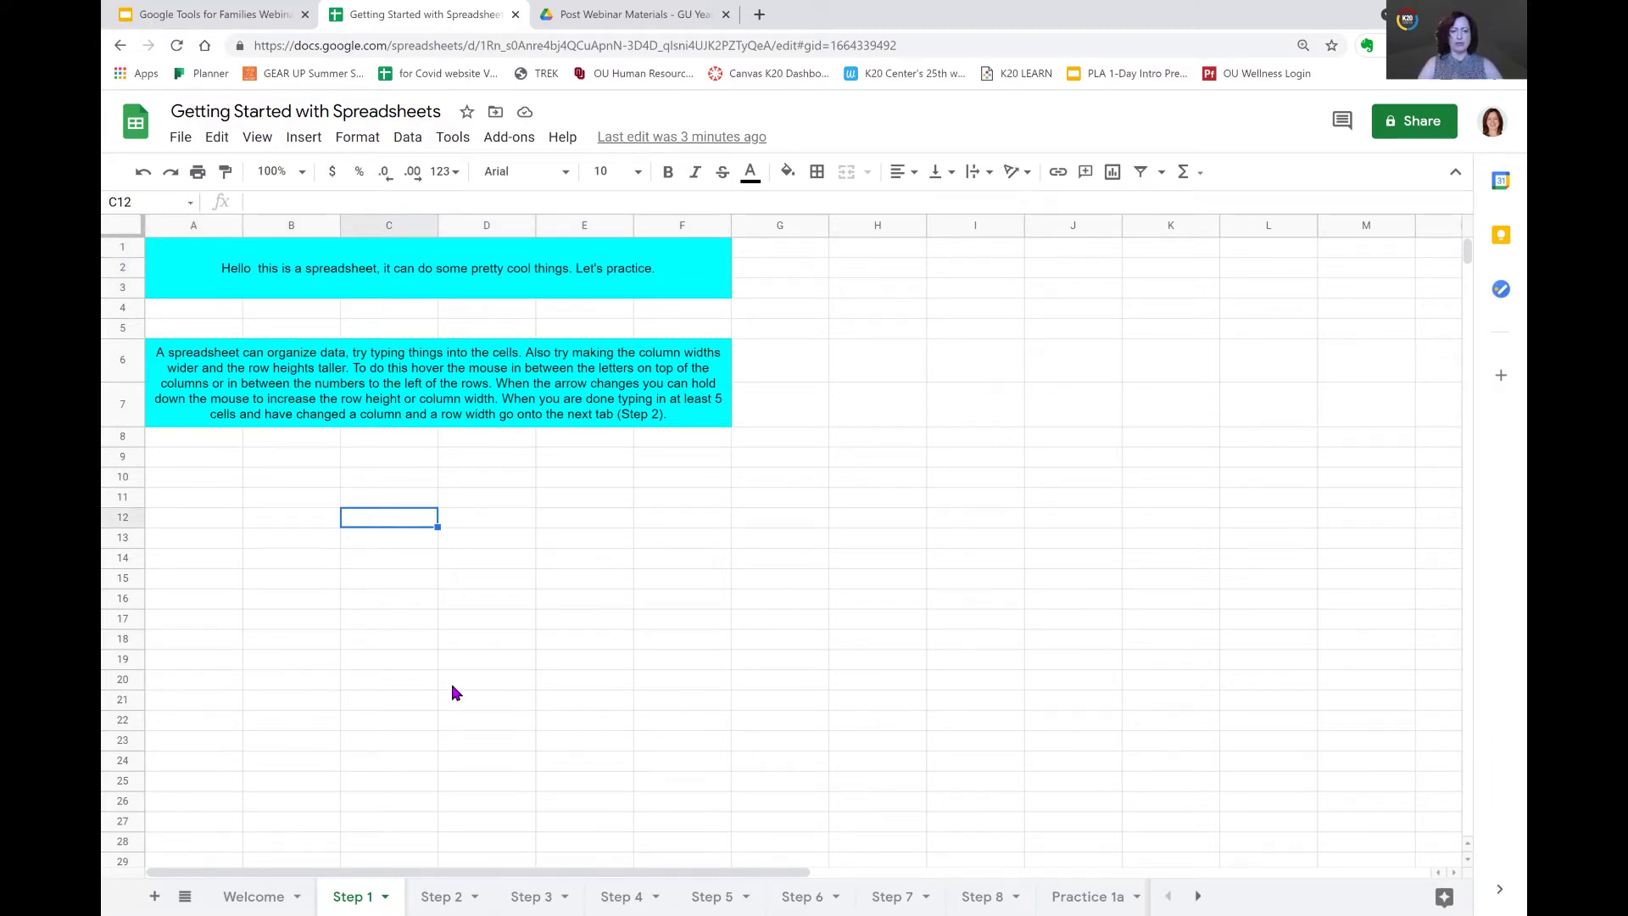
{"action": "type", "text": "Hickory d"}
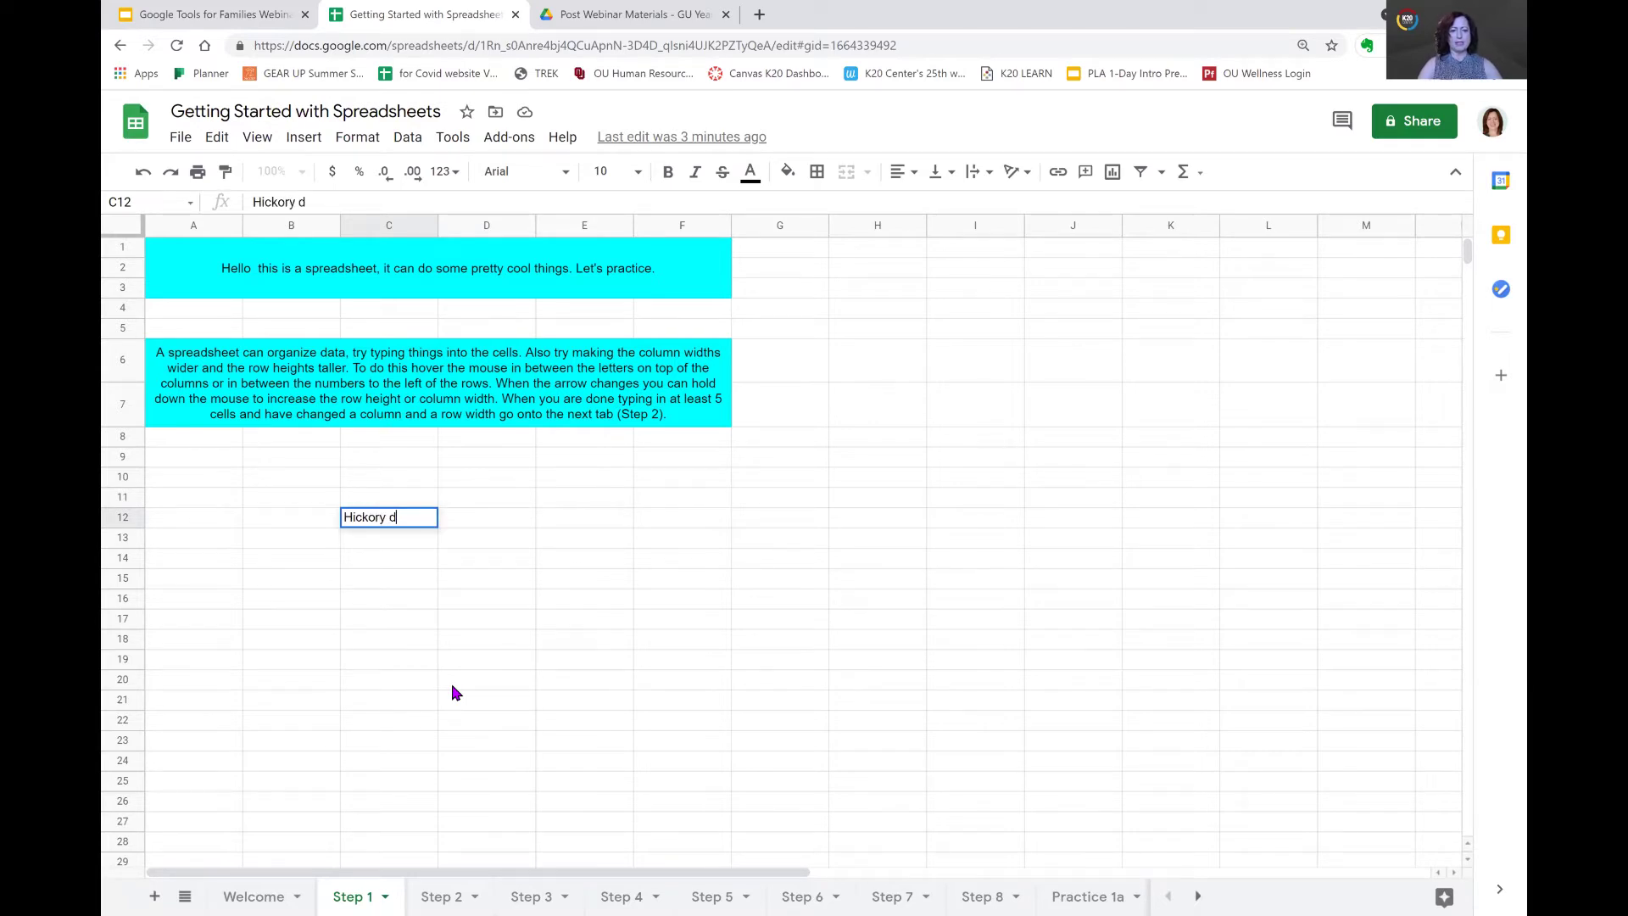
{"action": "type", "text": "icory dock"}
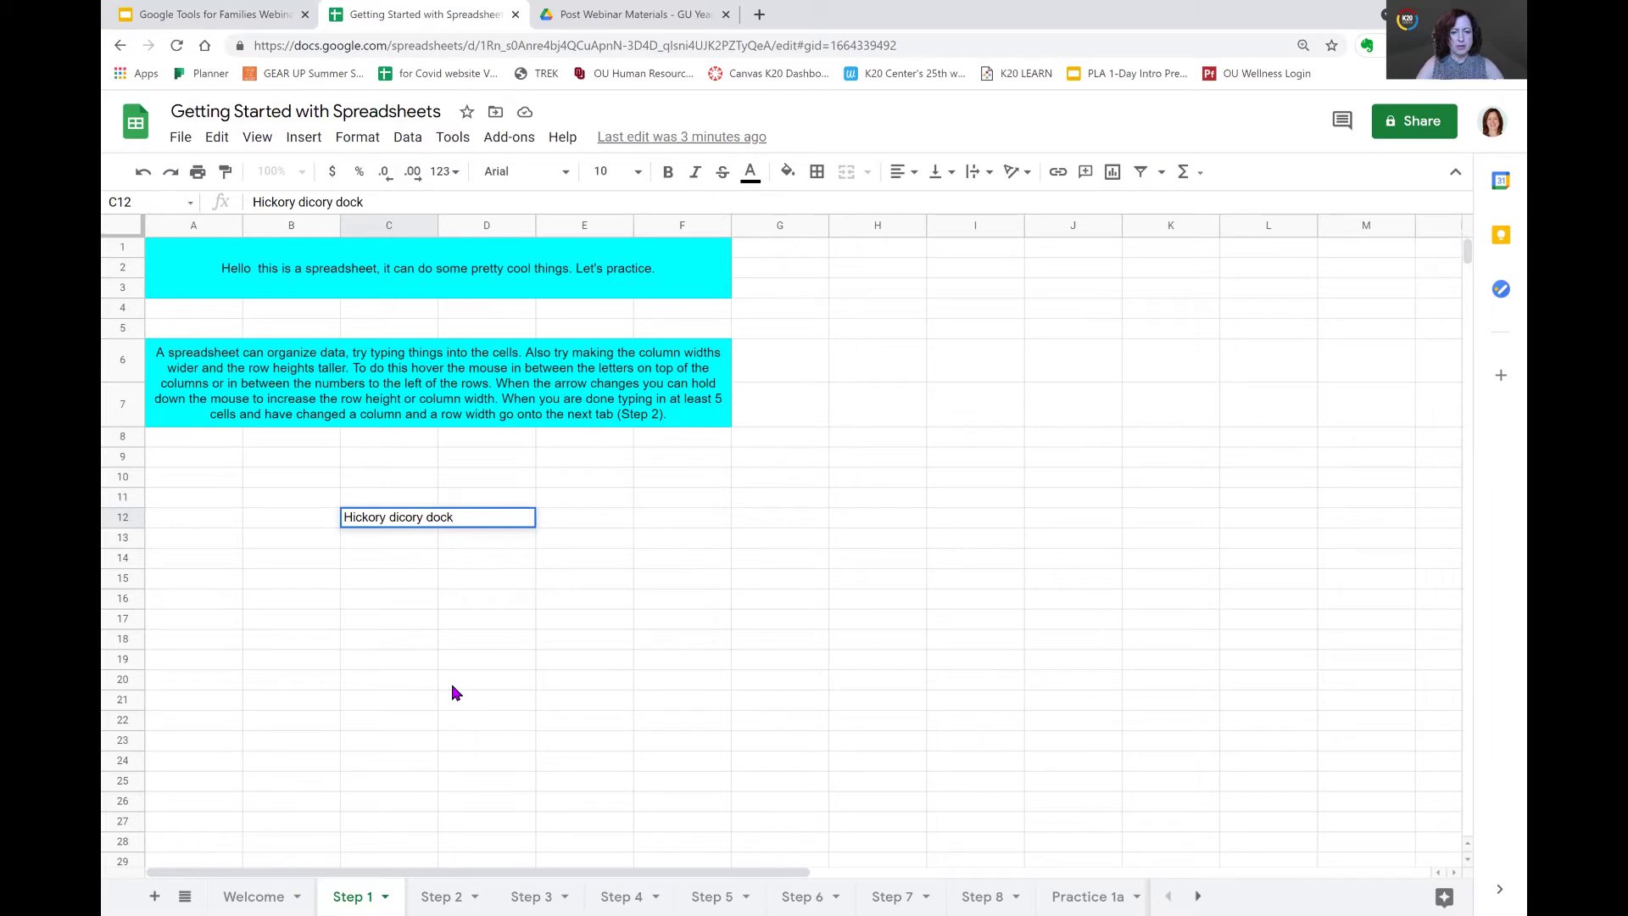
{"action": "type", "text": ", the couse"}
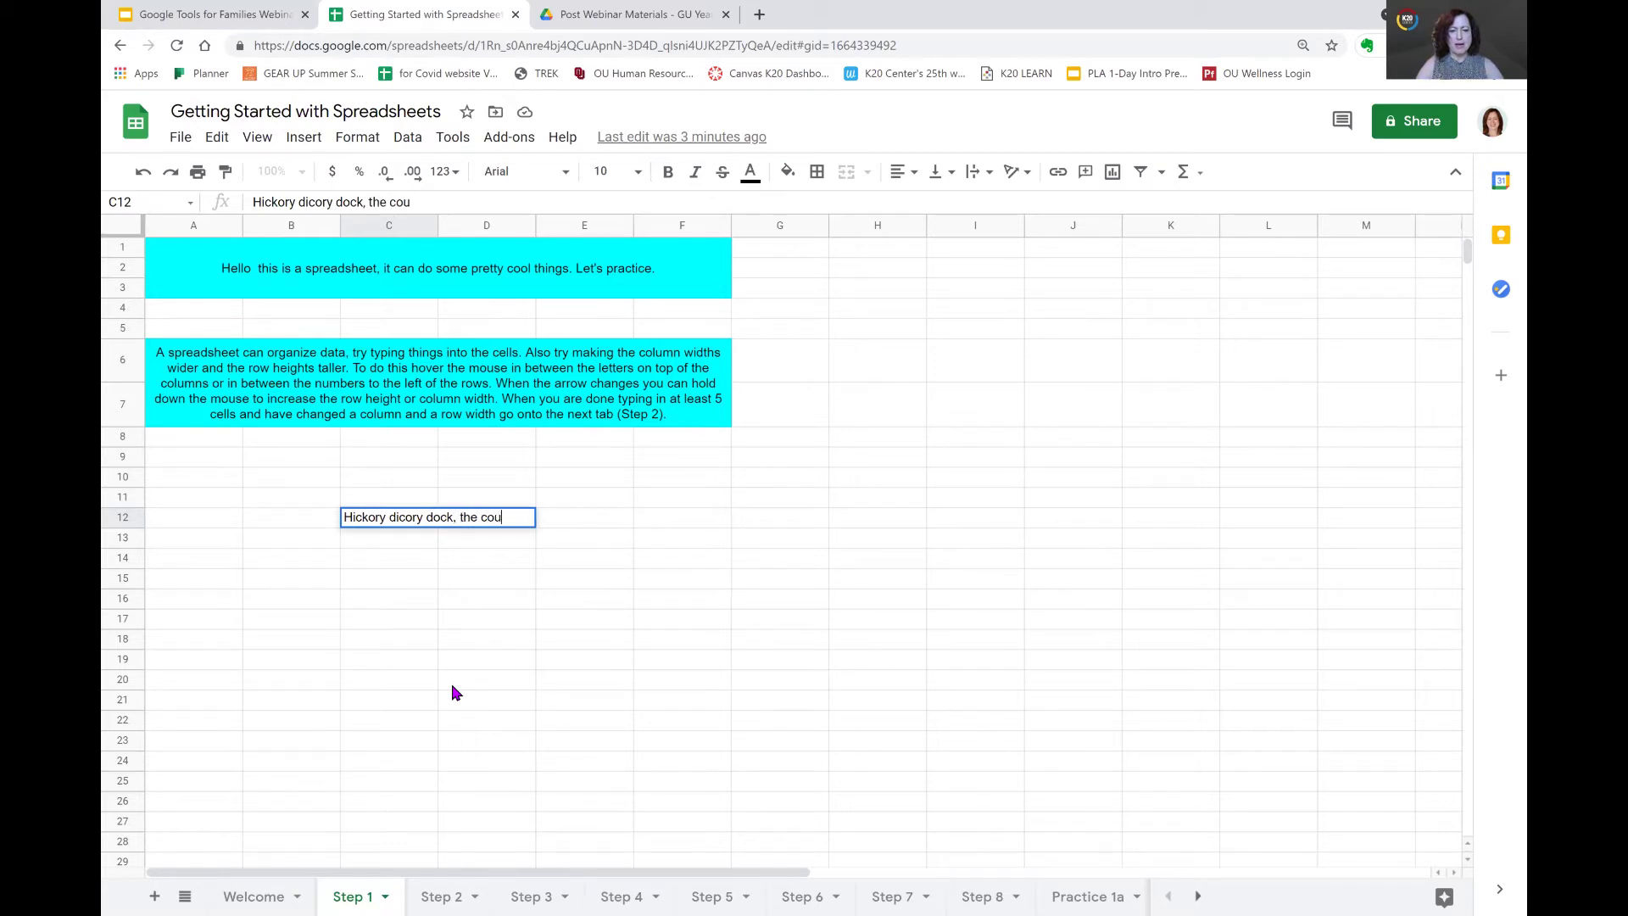
{"action": "key", "text": "BackSpace"}
{"action": "key", "text": "BackSpace"}
{"action": "key", "text": "BackSpace"}
{"action": "key", "text": "BackSpace"}
{"action": "key", "text": "BackSpace"}
{"action": "key", "text": "BackSpace"}
{"action": "type", "text": "mouse ran "}
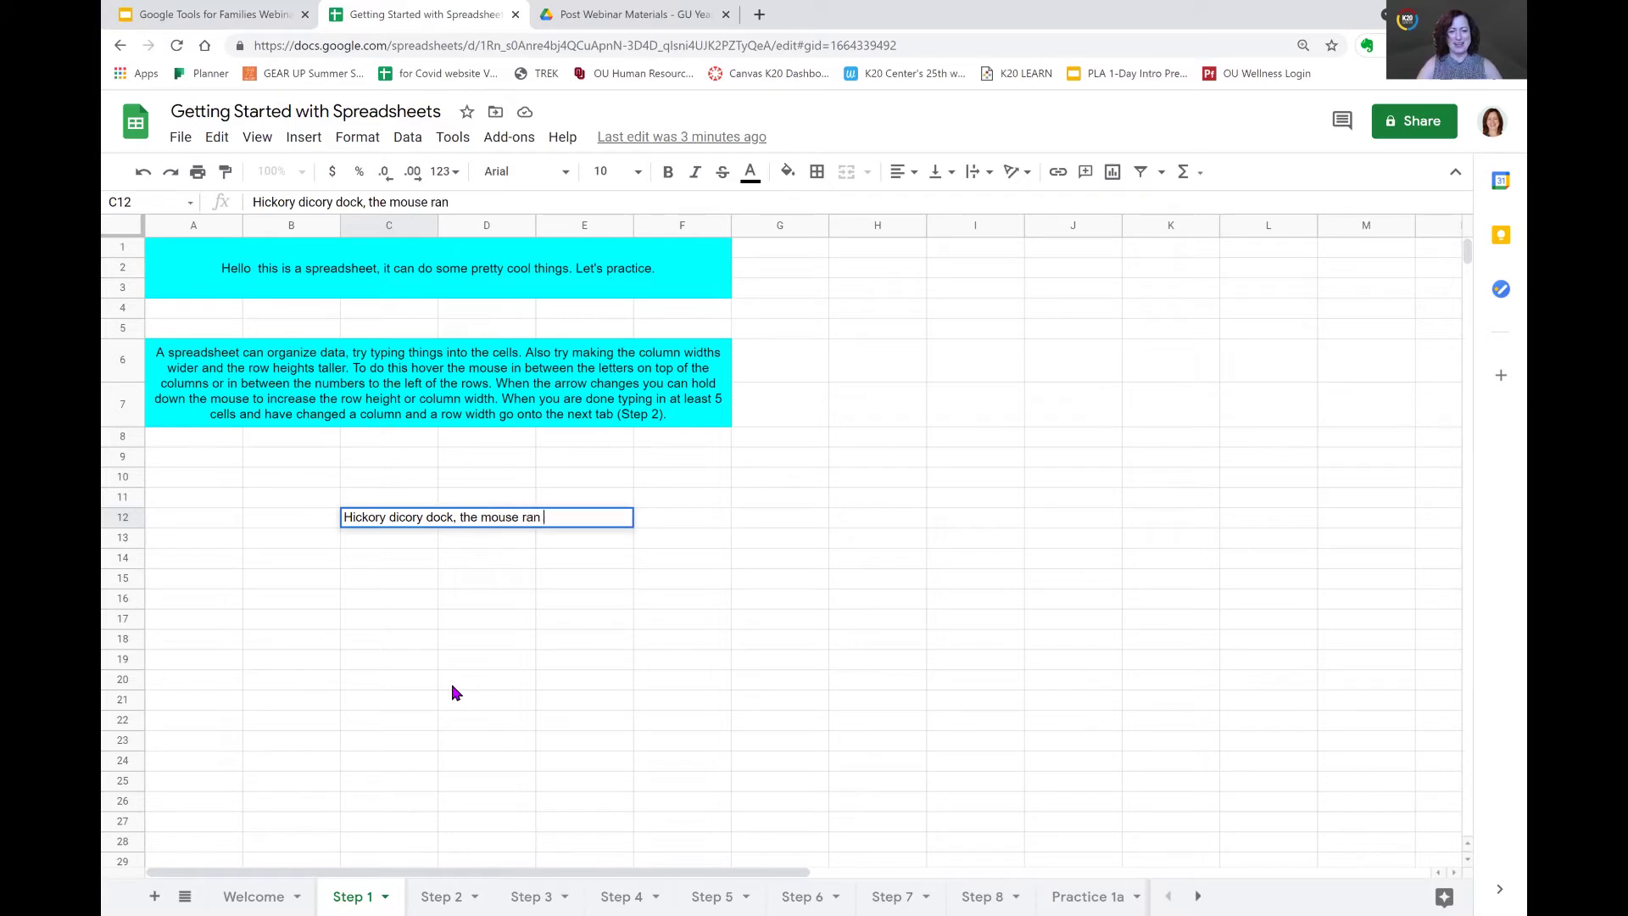
{"action": "type", "text": "up the clos"}
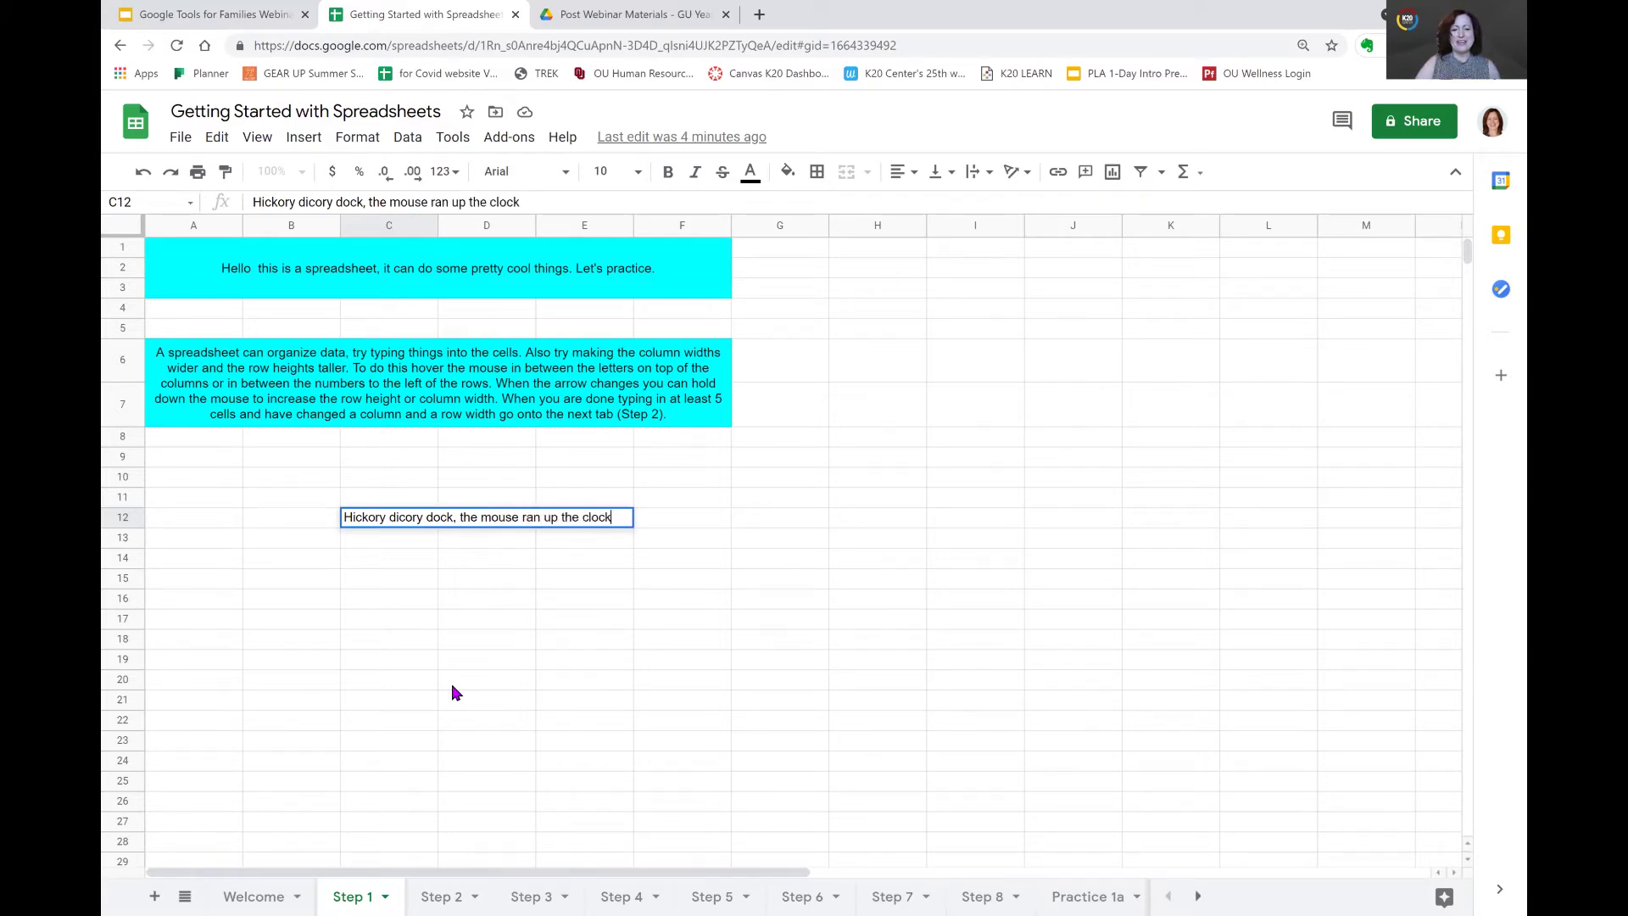
{"action": "type", "text": "k"}
{"action": "key", "text": "Return"}
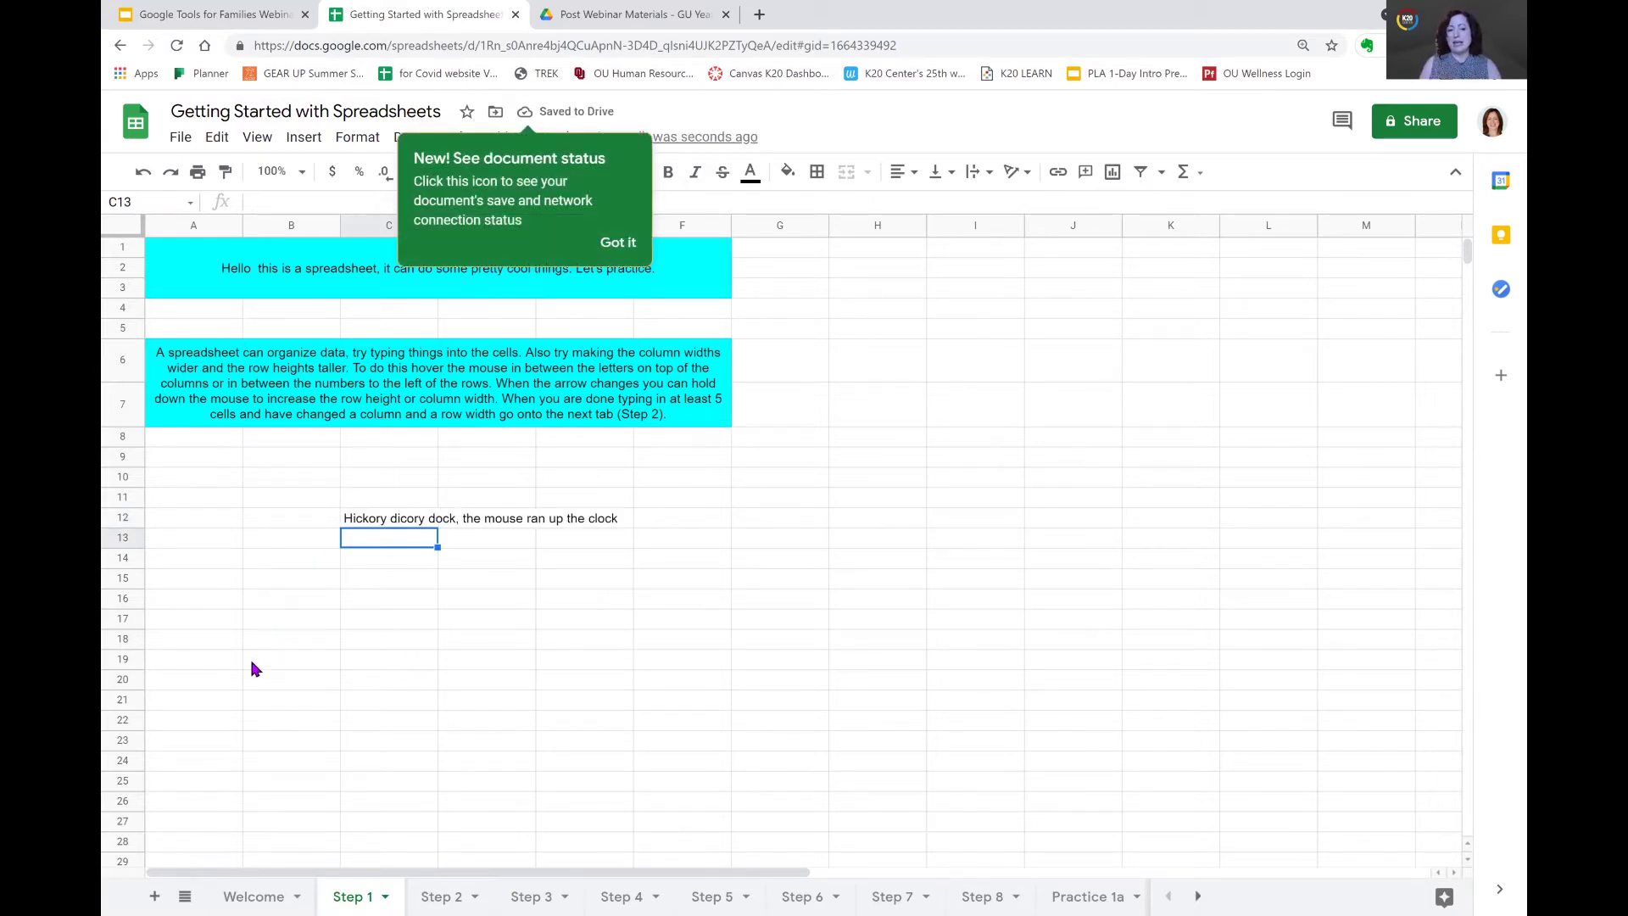
- Dismiss the document status tip, widen column C, and make row 12 taller
{"action": "left_click", "coordinate": [617, 244]}
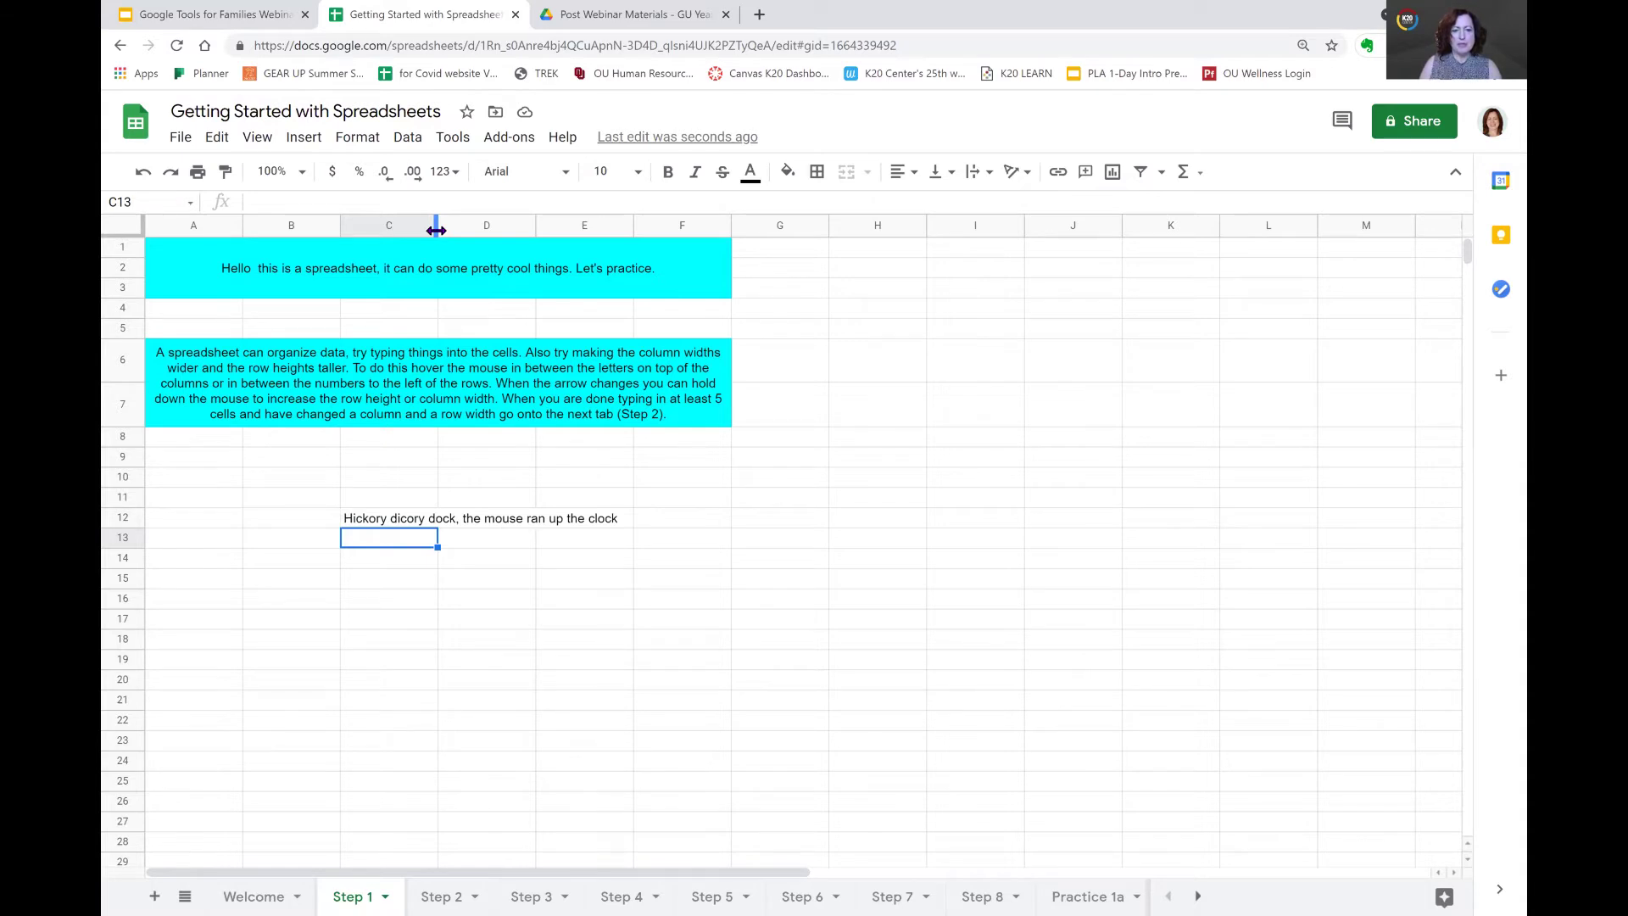
{"action": "left_click_drag", "start_coordinate": [436, 230], "coordinate": [638, 257]}
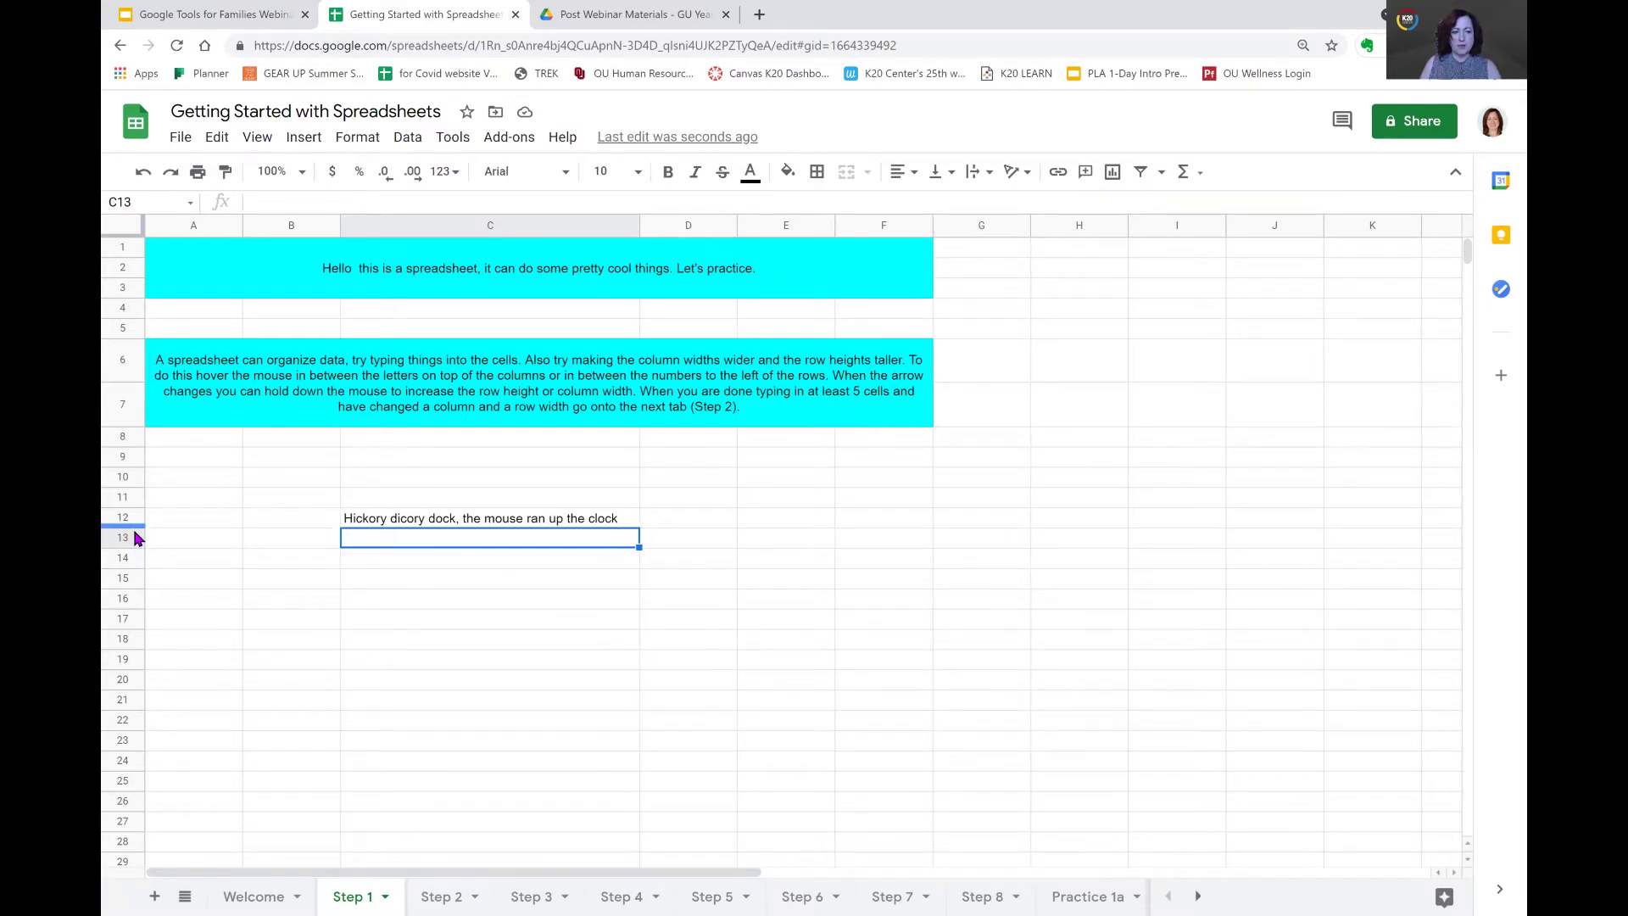
{"action": "left_click_drag", "start_coordinate": [130, 528], "coordinate": [131, 589]}
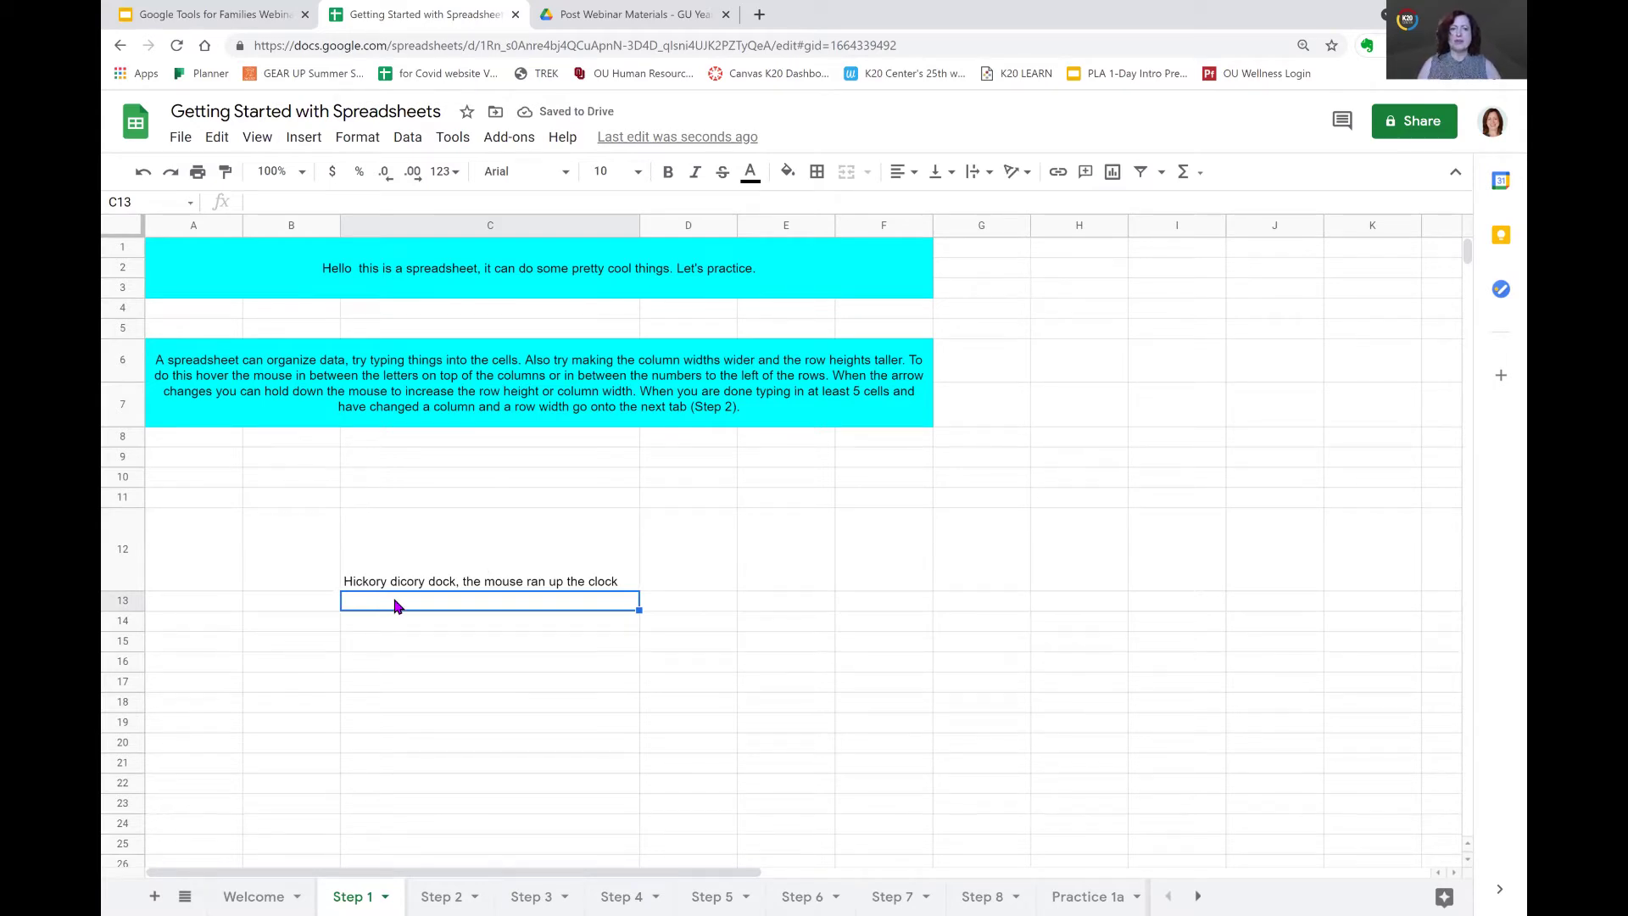
- Switch to the Step 2 sheet and select yellow cell C6
{"action": "left_click", "coordinate": [450, 896]}
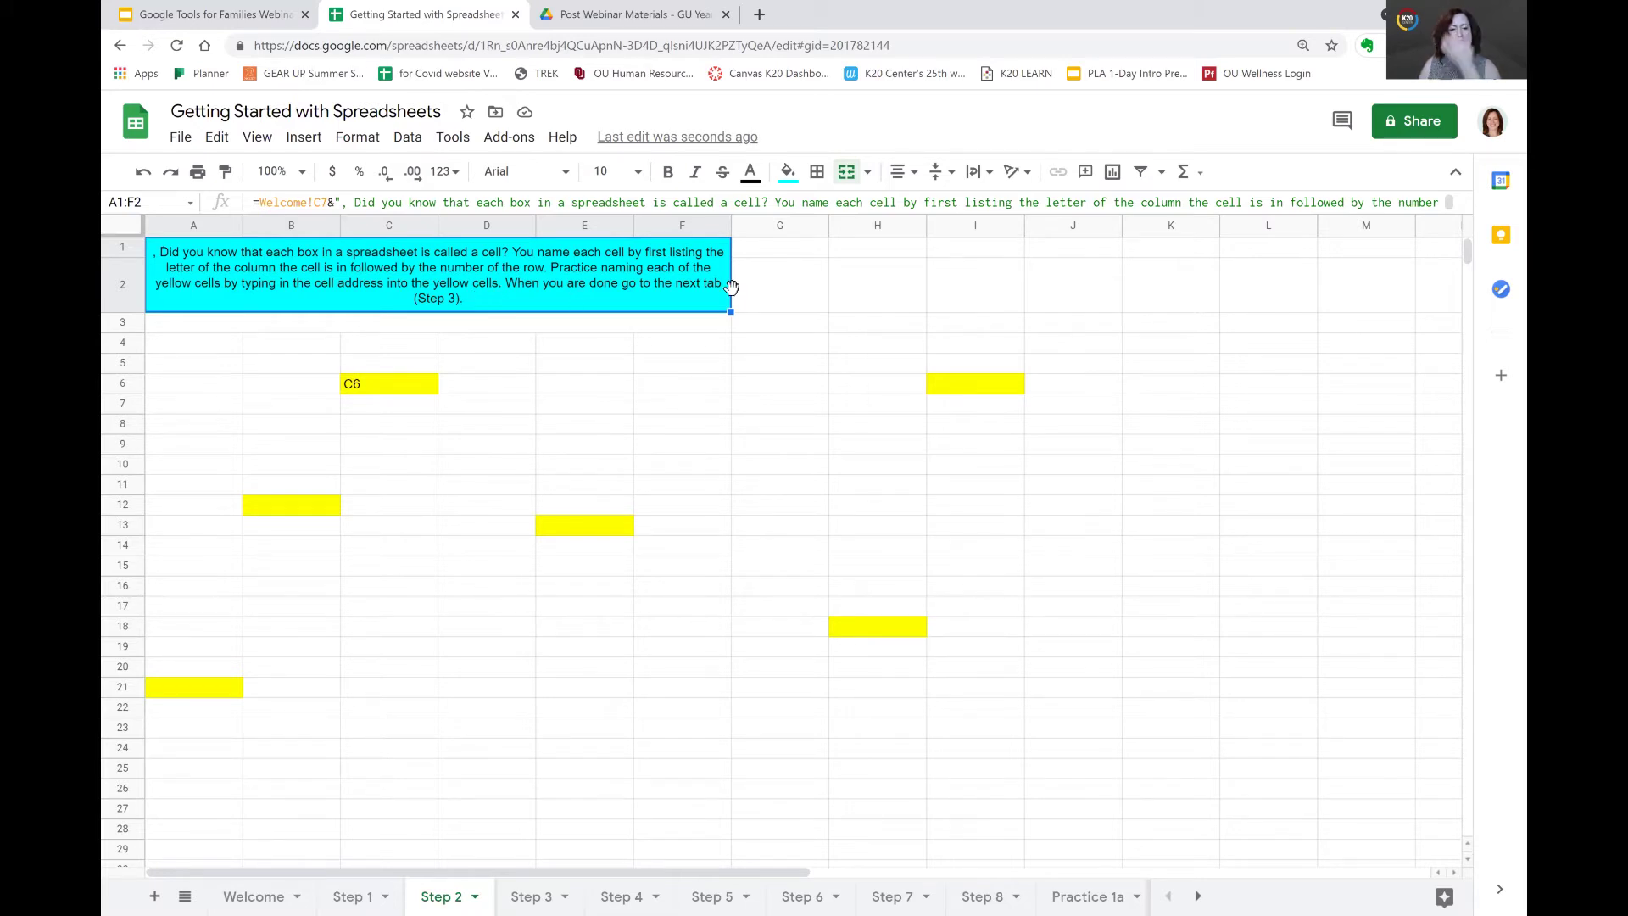
{"action": "left_click", "coordinate": [415, 386]}
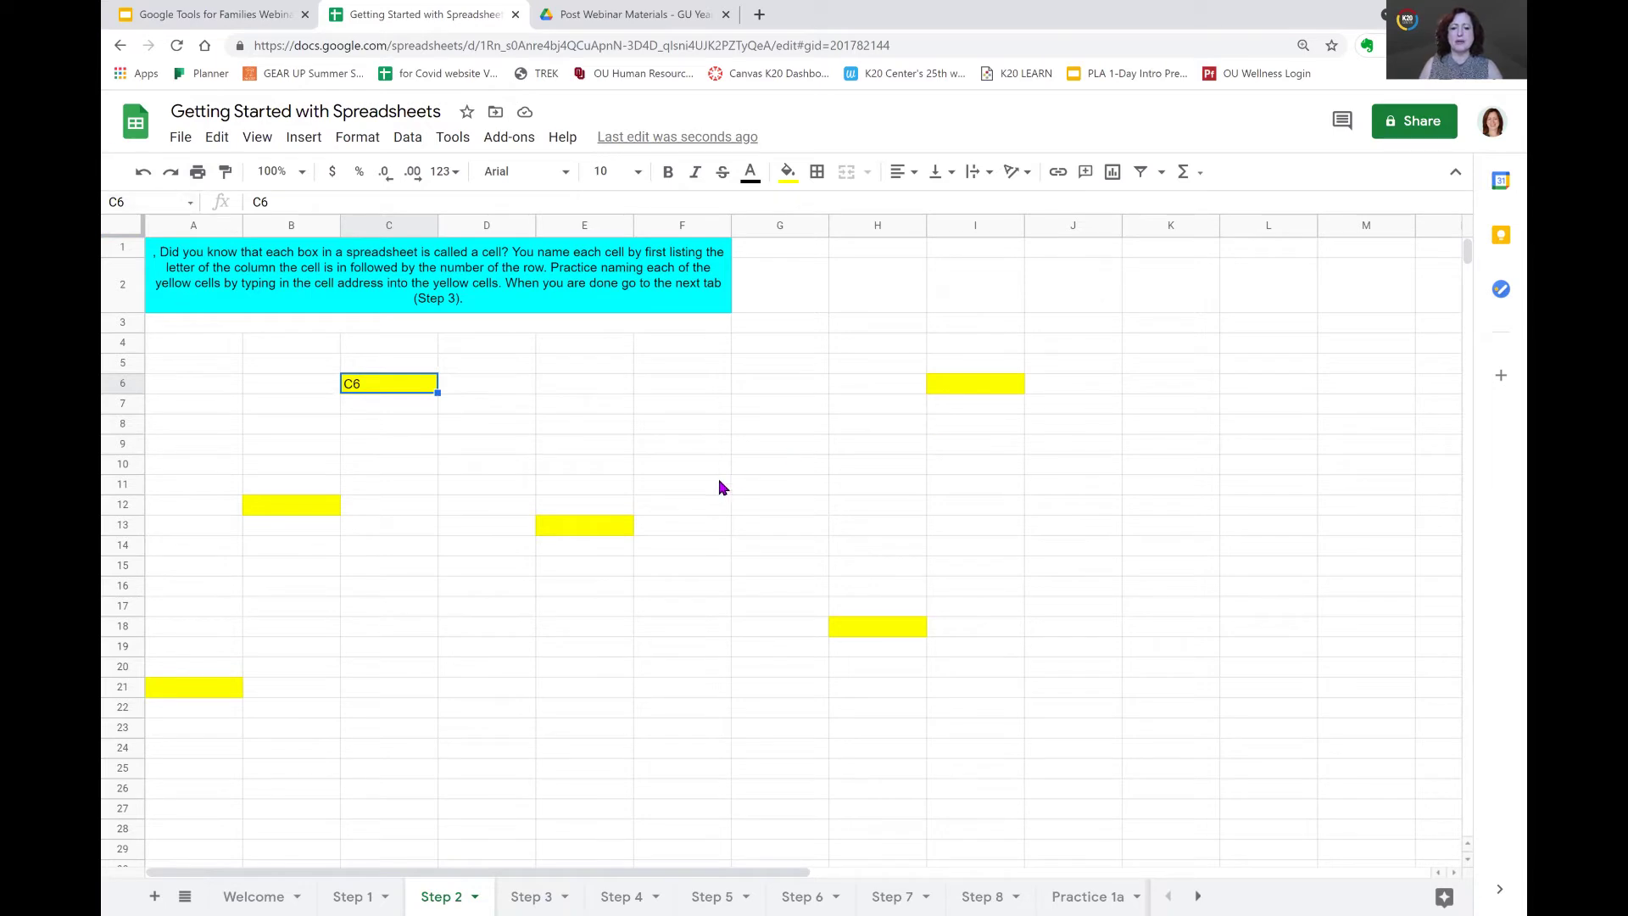
- Enter the address 'E13' into yellow cell E13, correcting the mistyped 'E15'
{"action": "left_click", "coordinate": [594, 532]}
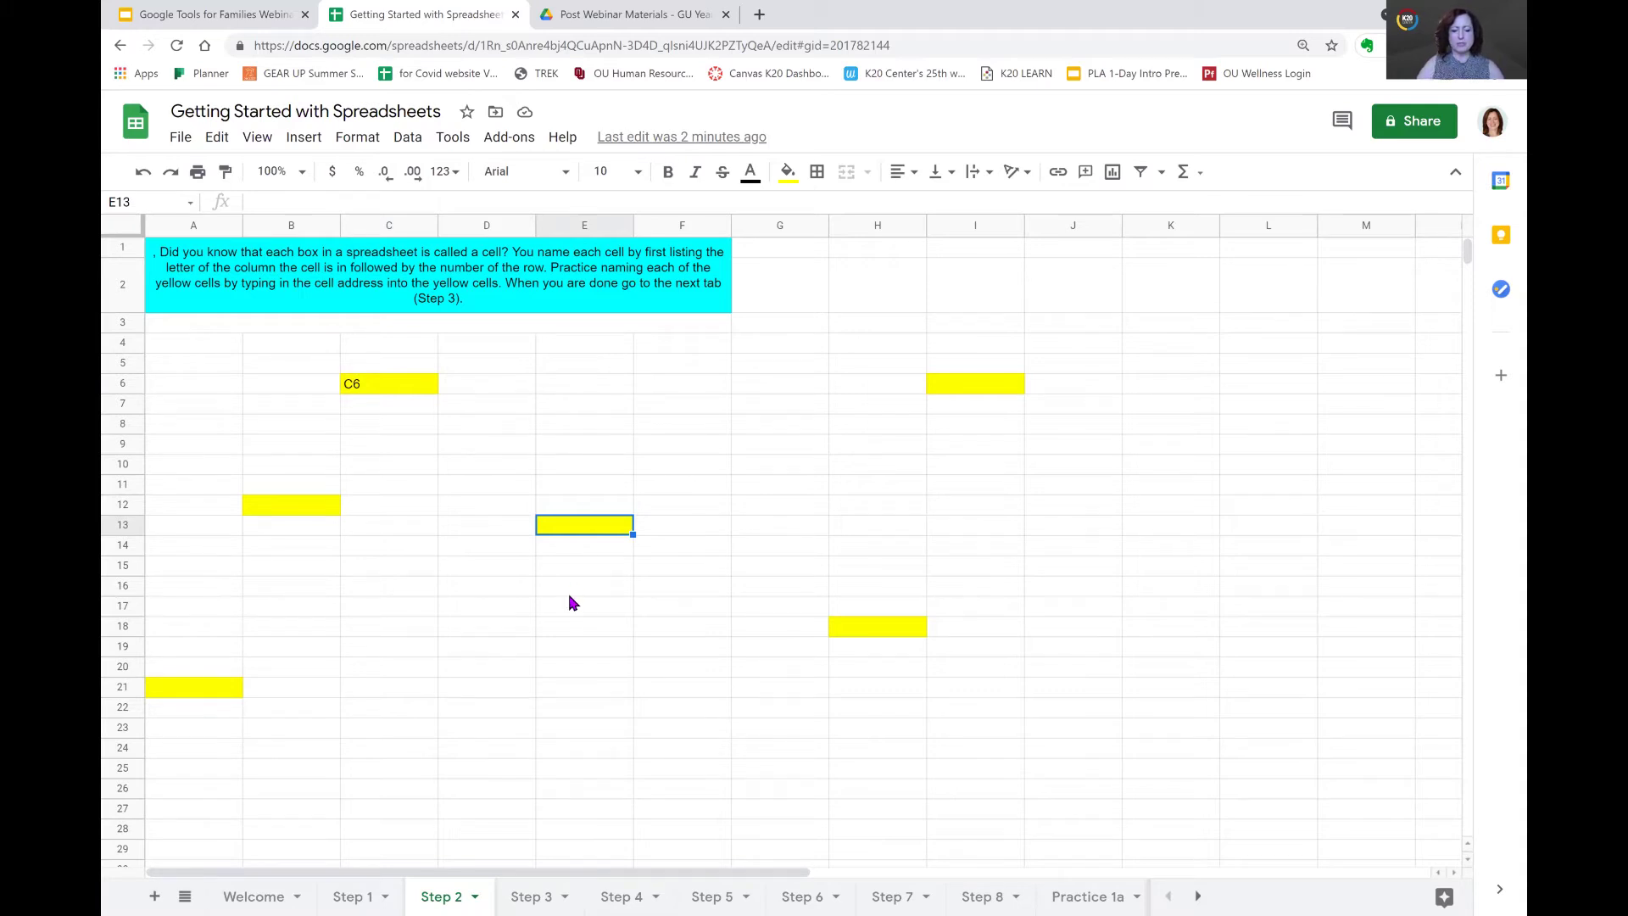
{"action": "type", "text": "E"}
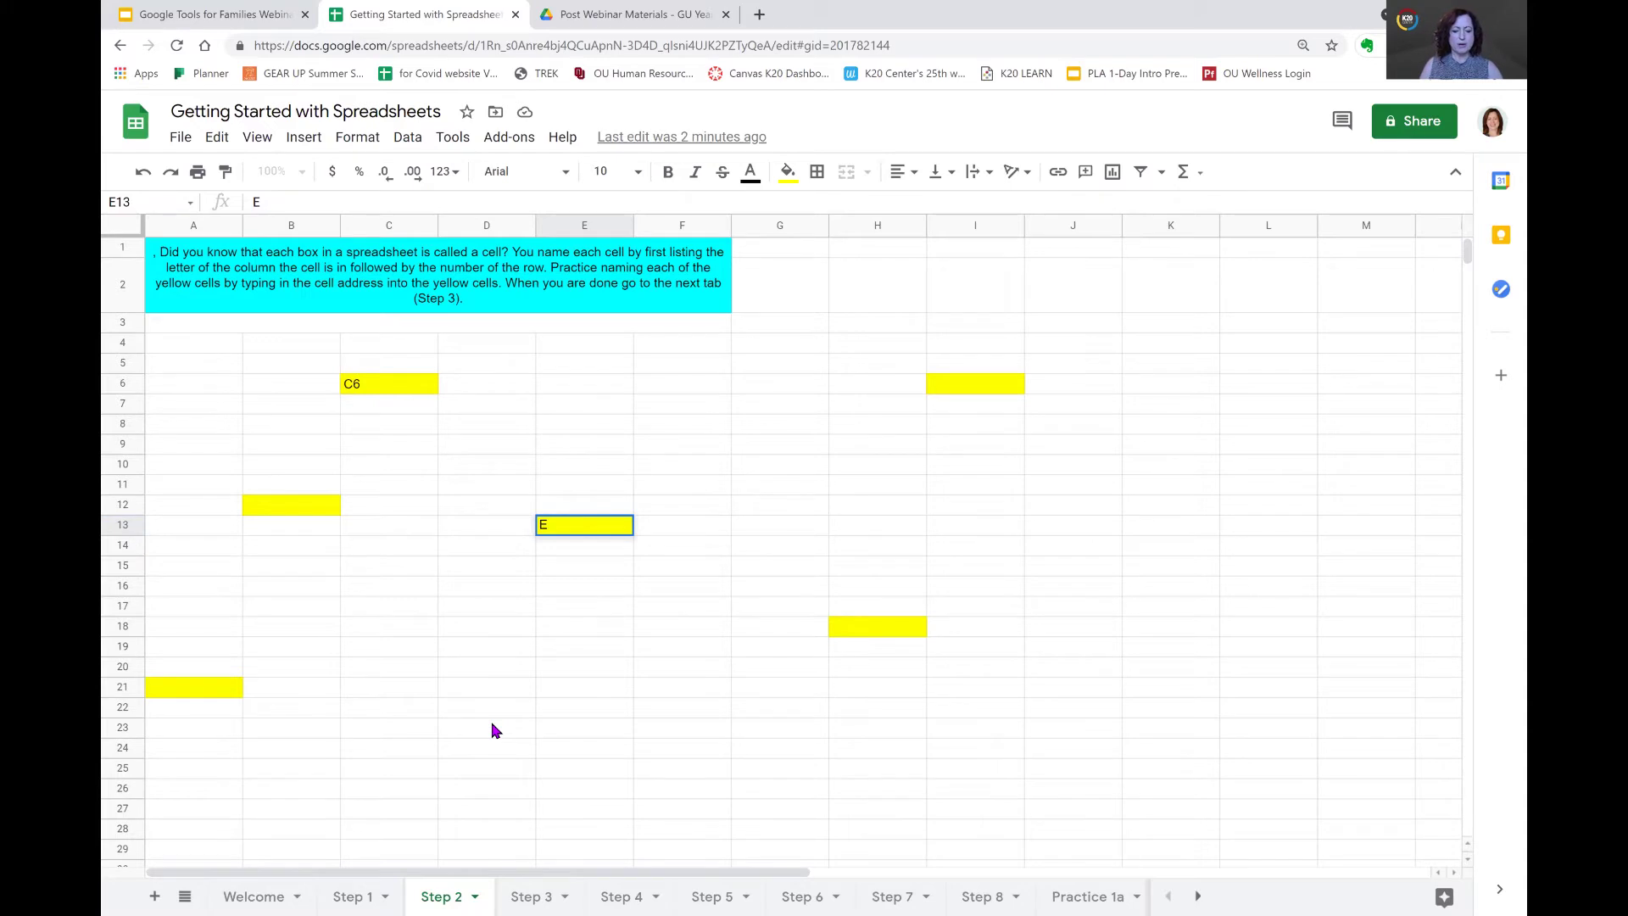
{"action": "type", "text": "15"}
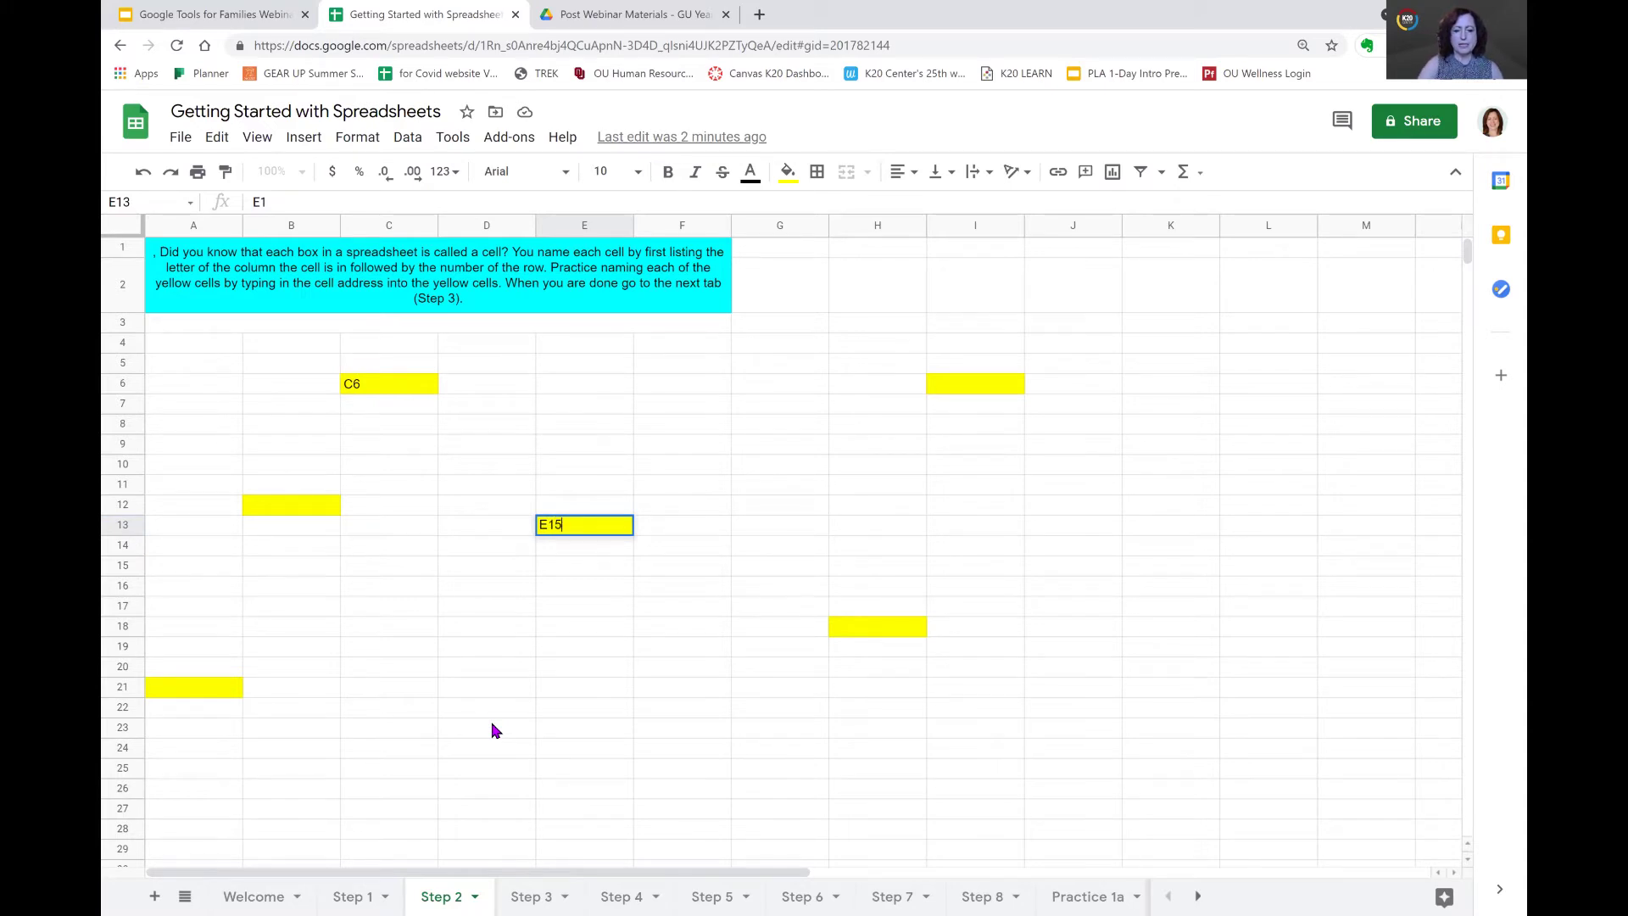
{"action": "key", "text": "BackSpace"}
{"action": "type", "text": "3"}
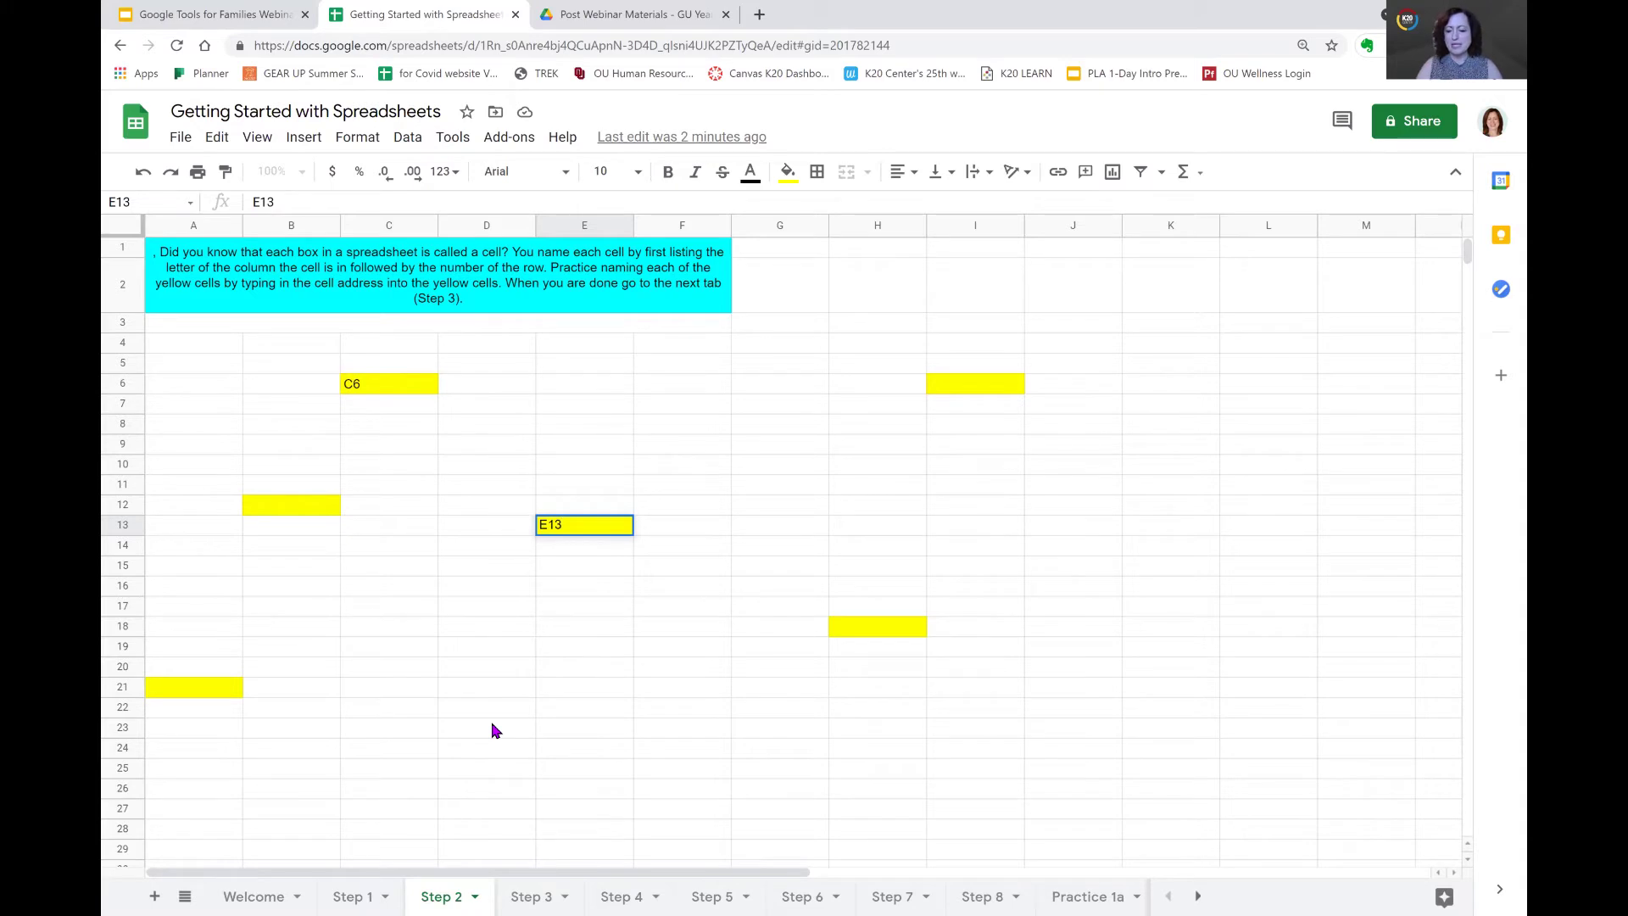
{"action": "key", "text": "Return"}
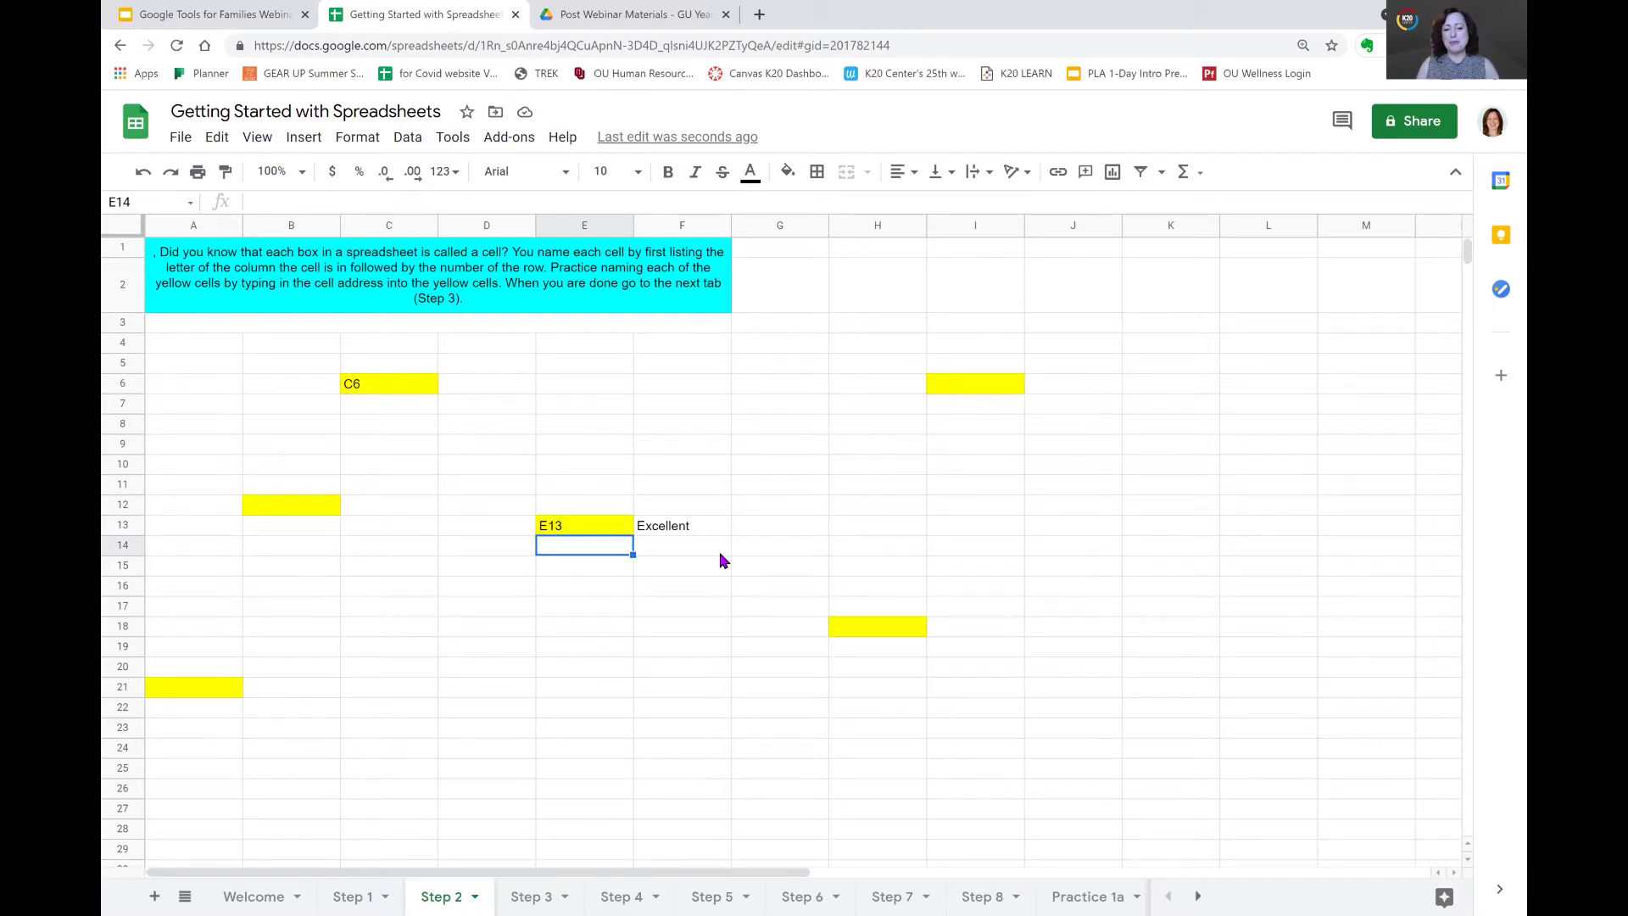
- Switch to the Step 3 sheet with the mini-calculator expressions
{"action": "left_click", "coordinate": [544, 896]}
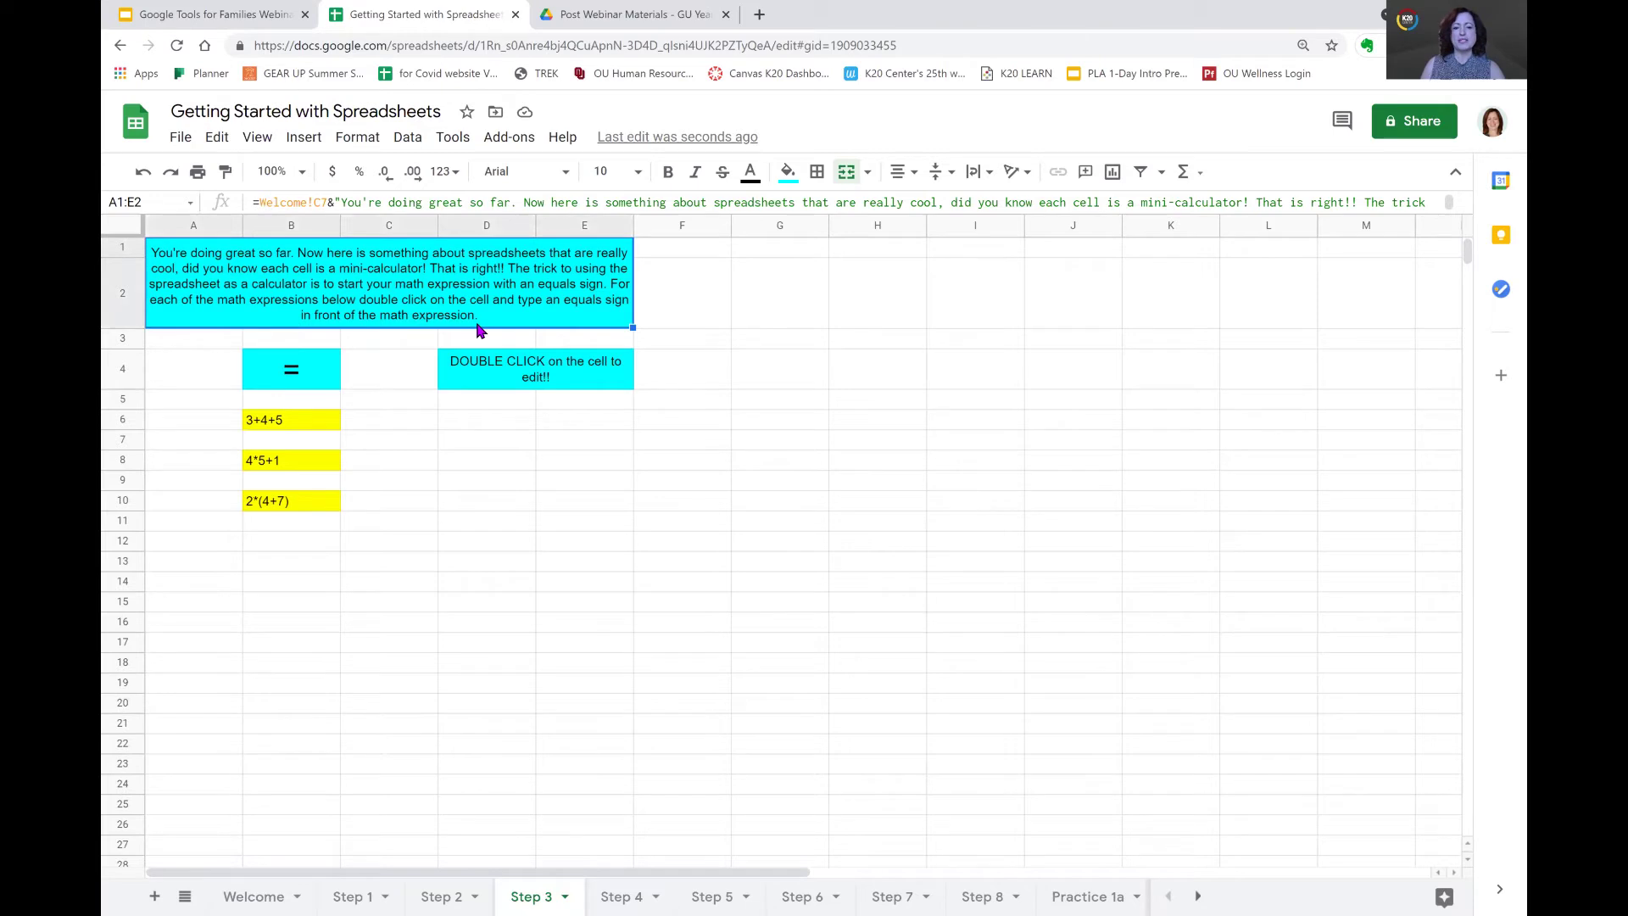
- Turn B6's 3+4+5 into the formula =3+4+5, displaying 12
{"action": "left_click", "coordinate": [291, 427]}
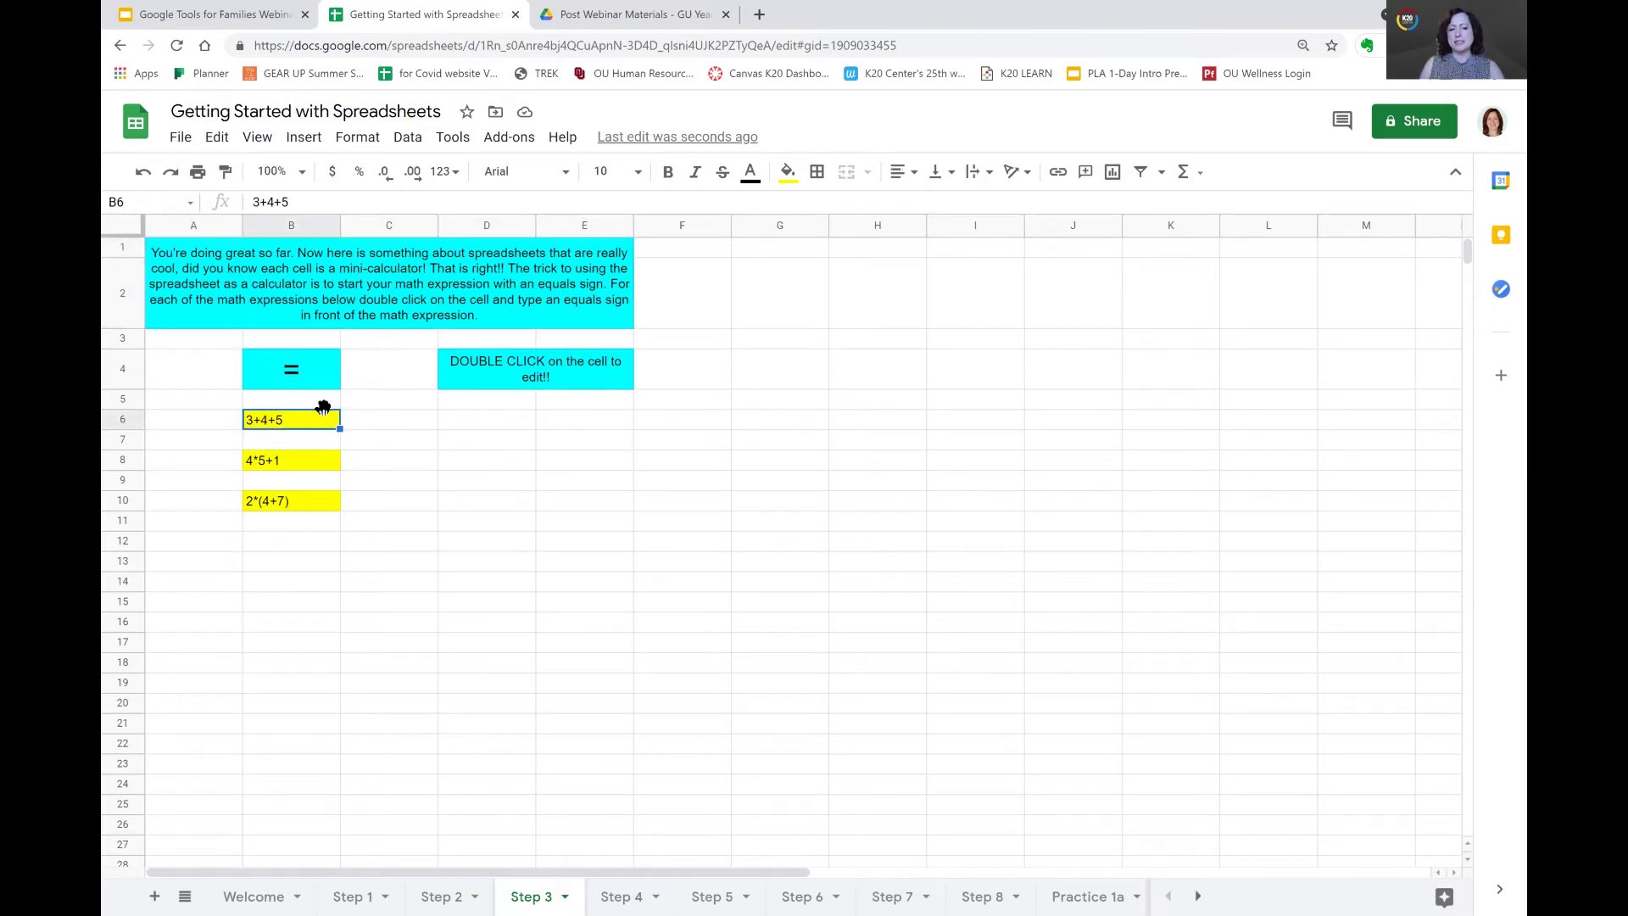
{"action": "double_click", "coordinate": [327, 424]}
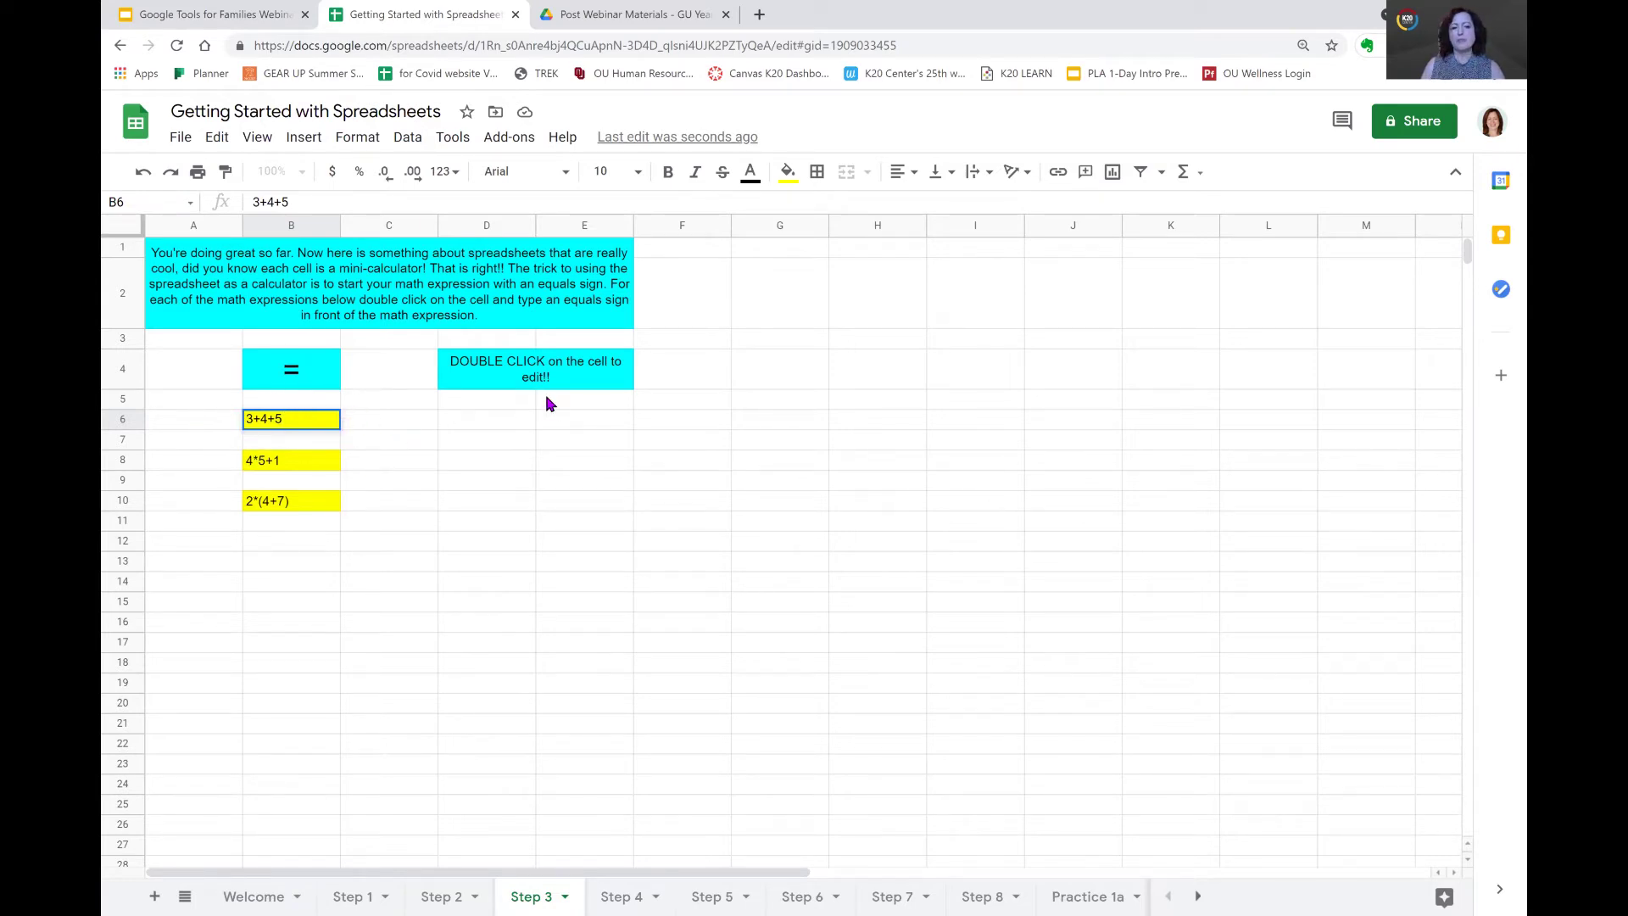
{"action": "key", "text": "Left"}
{"action": "key", "text": "Left"}
{"action": "key", "text": "Left"}
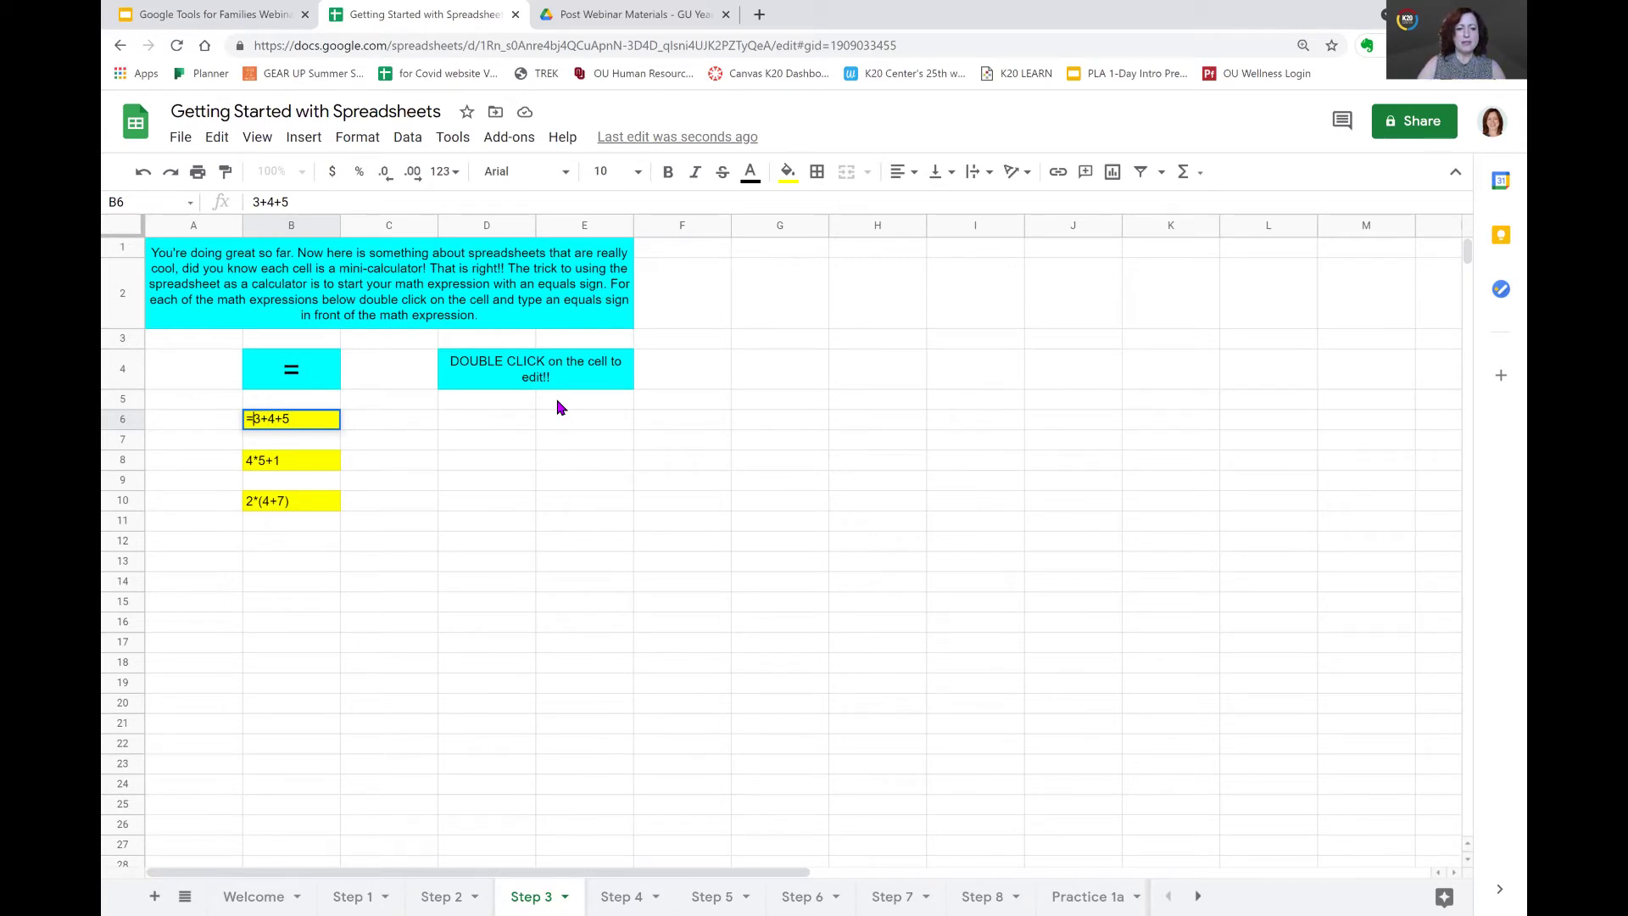
{"action": "type", "text": "="}
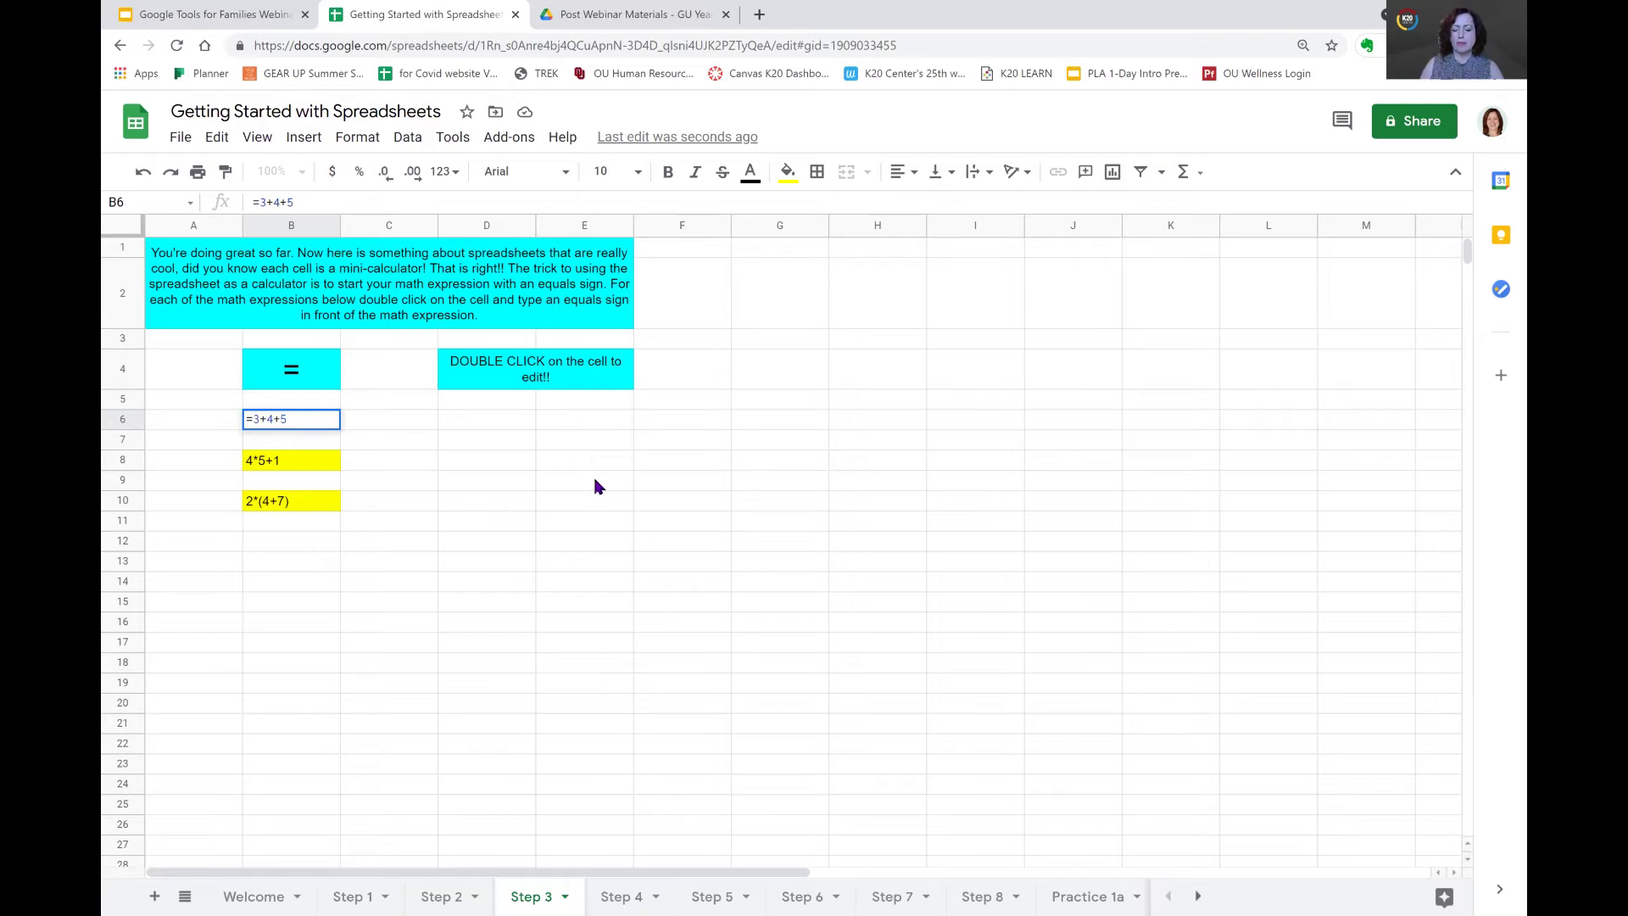
{"action": "key", "text": "Return"}
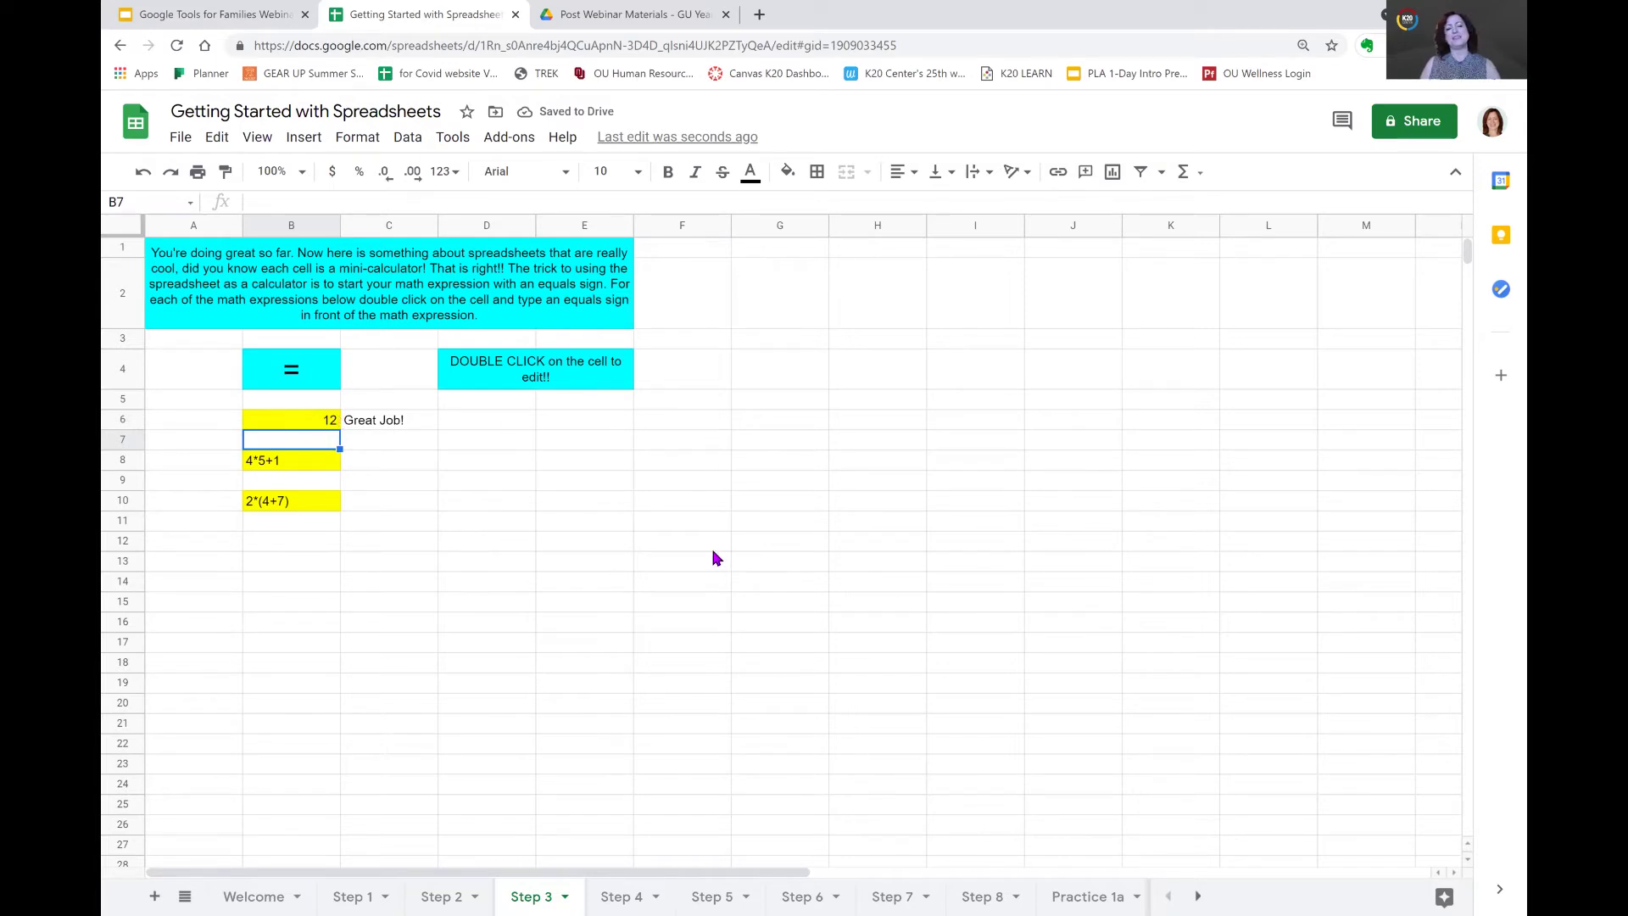
- Turn B8's 4*5+1 into the formula =4*5+1, displaying 21
{"action": "left_click", "coordinate": [327, 469]}
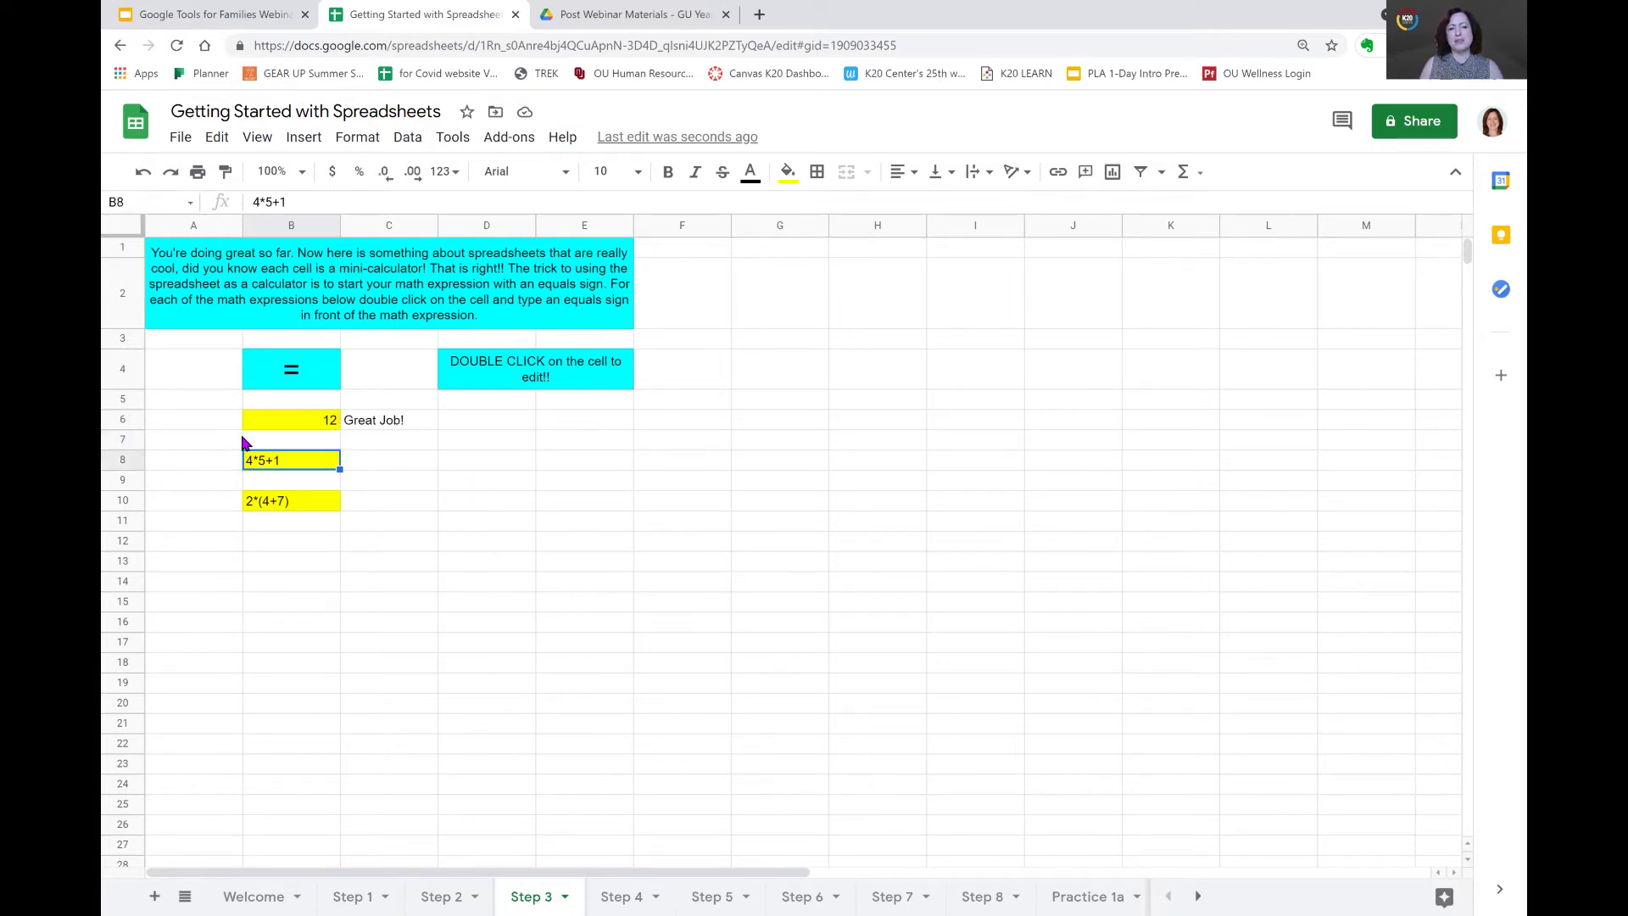
{"action": "left_click", "coordinate": [254, 202]}
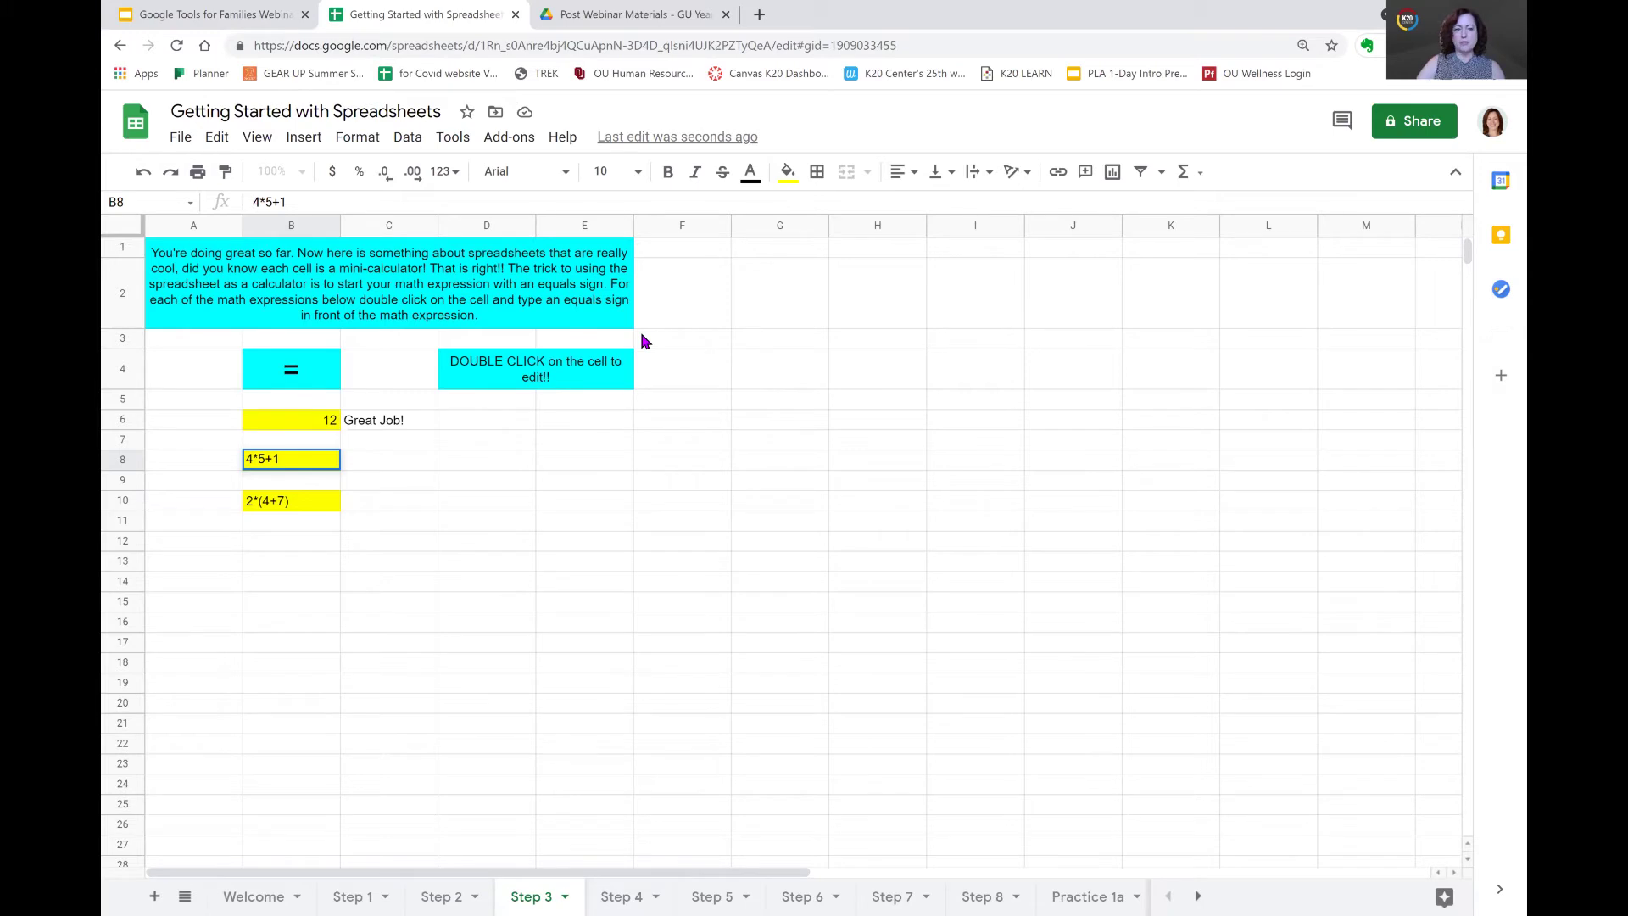
{"action": "type", "text": "="}
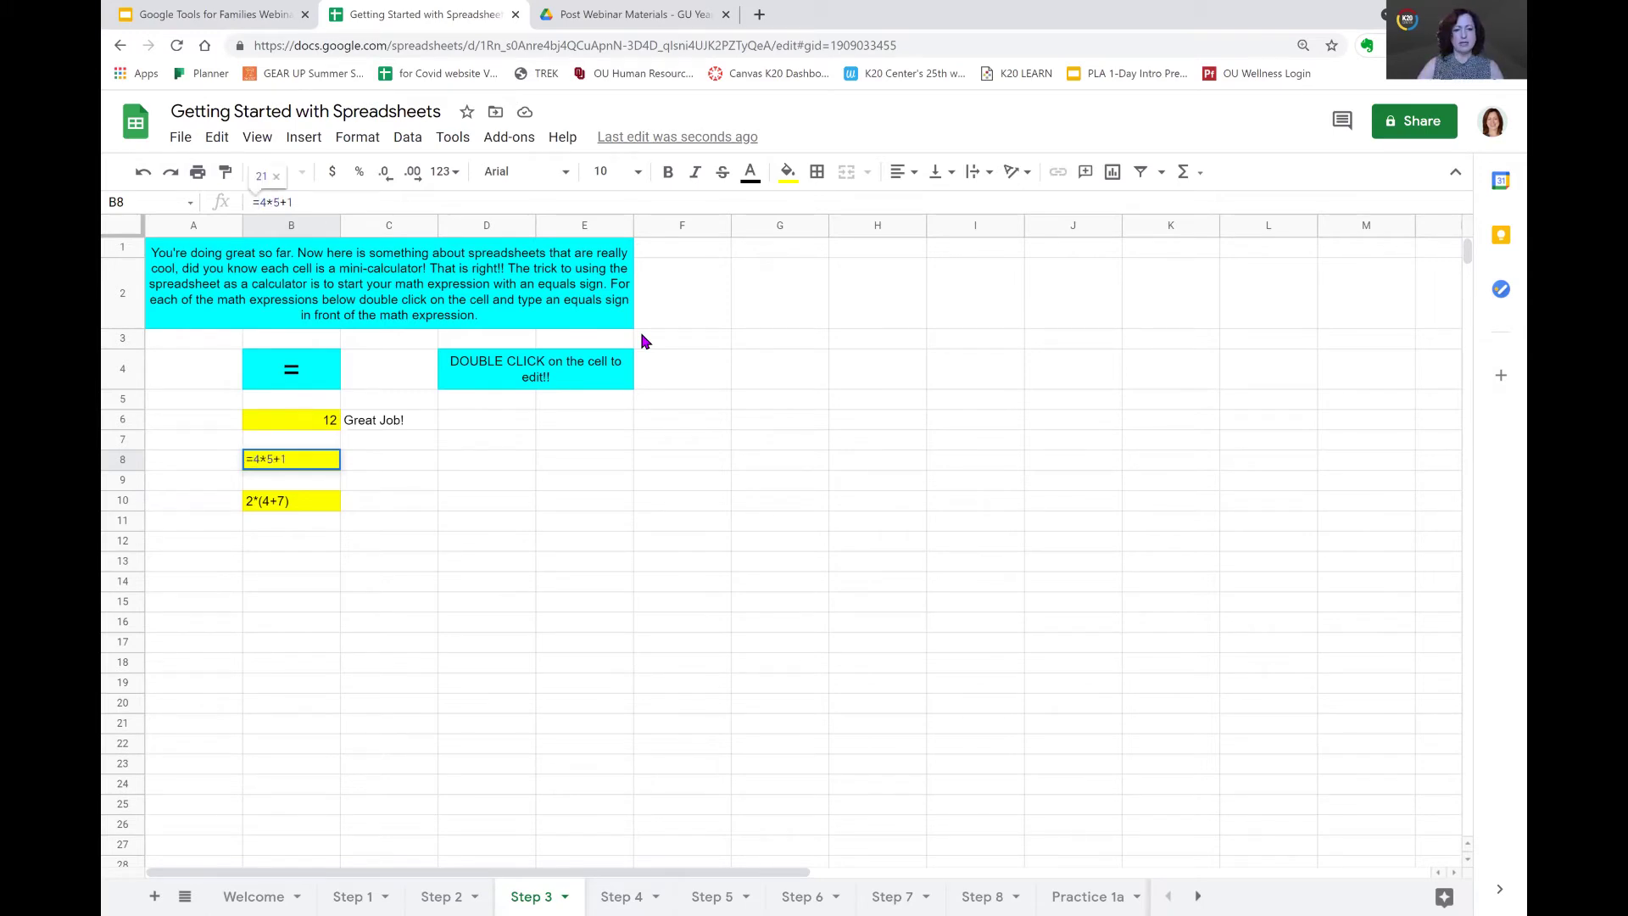
{"action": "key", "text": "Return"}
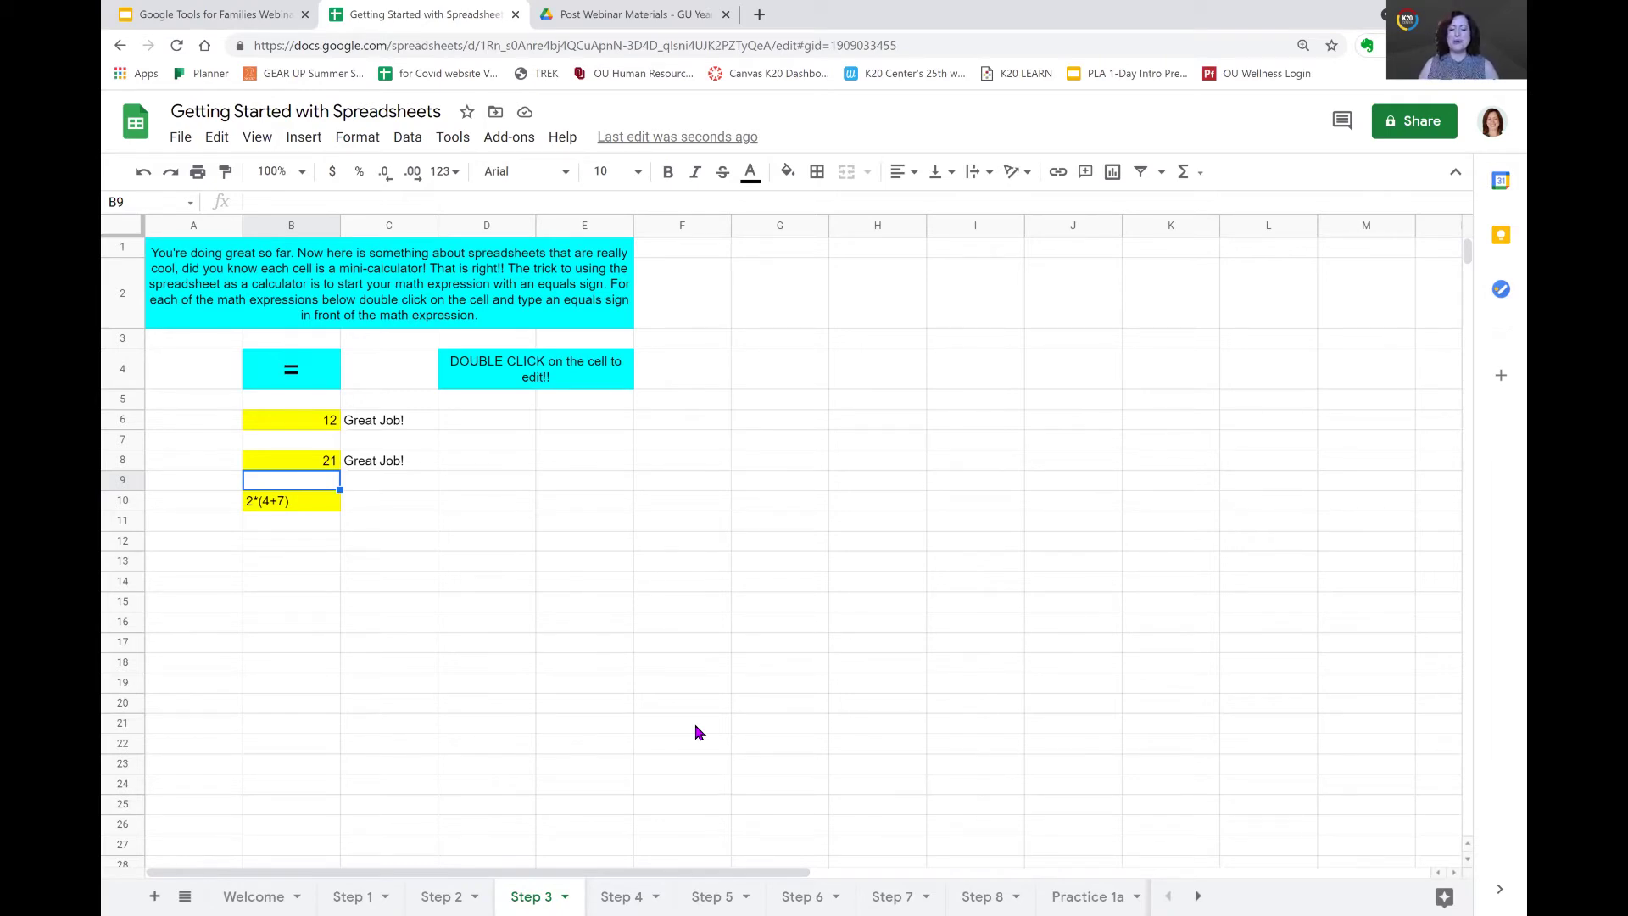
- On the Step 4 sheet, enter =3+7+5 in yellow cell B5 so it displays 15
{"action": "left_click", "coordinate": [632, 896]}
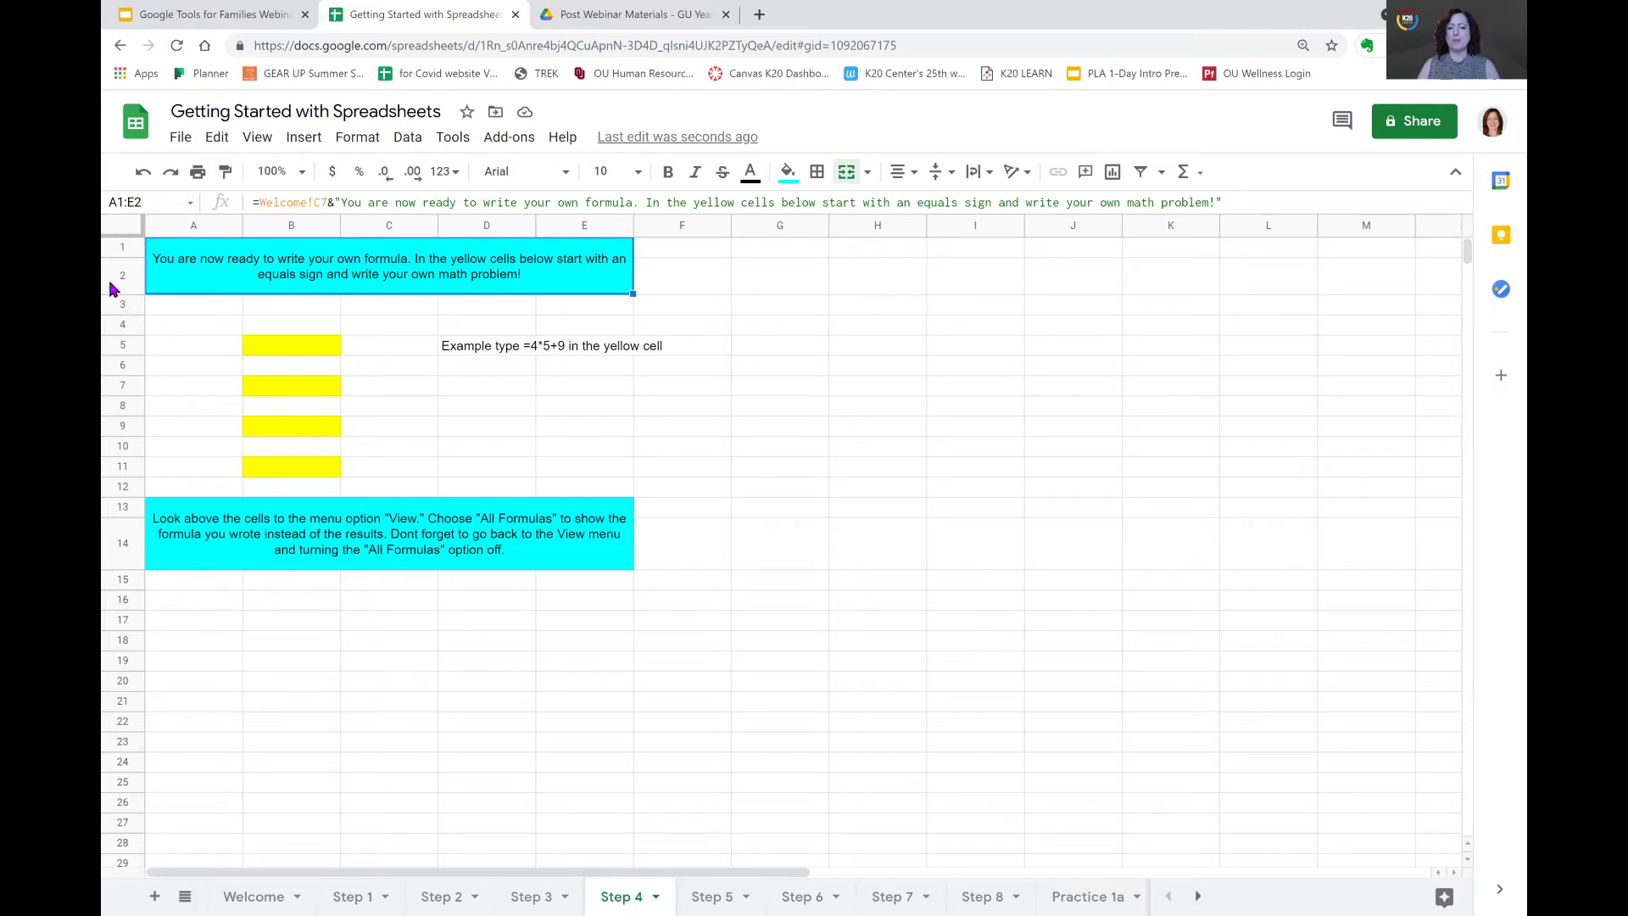
{"action": "left_click", "coordinate": [251, 351]}
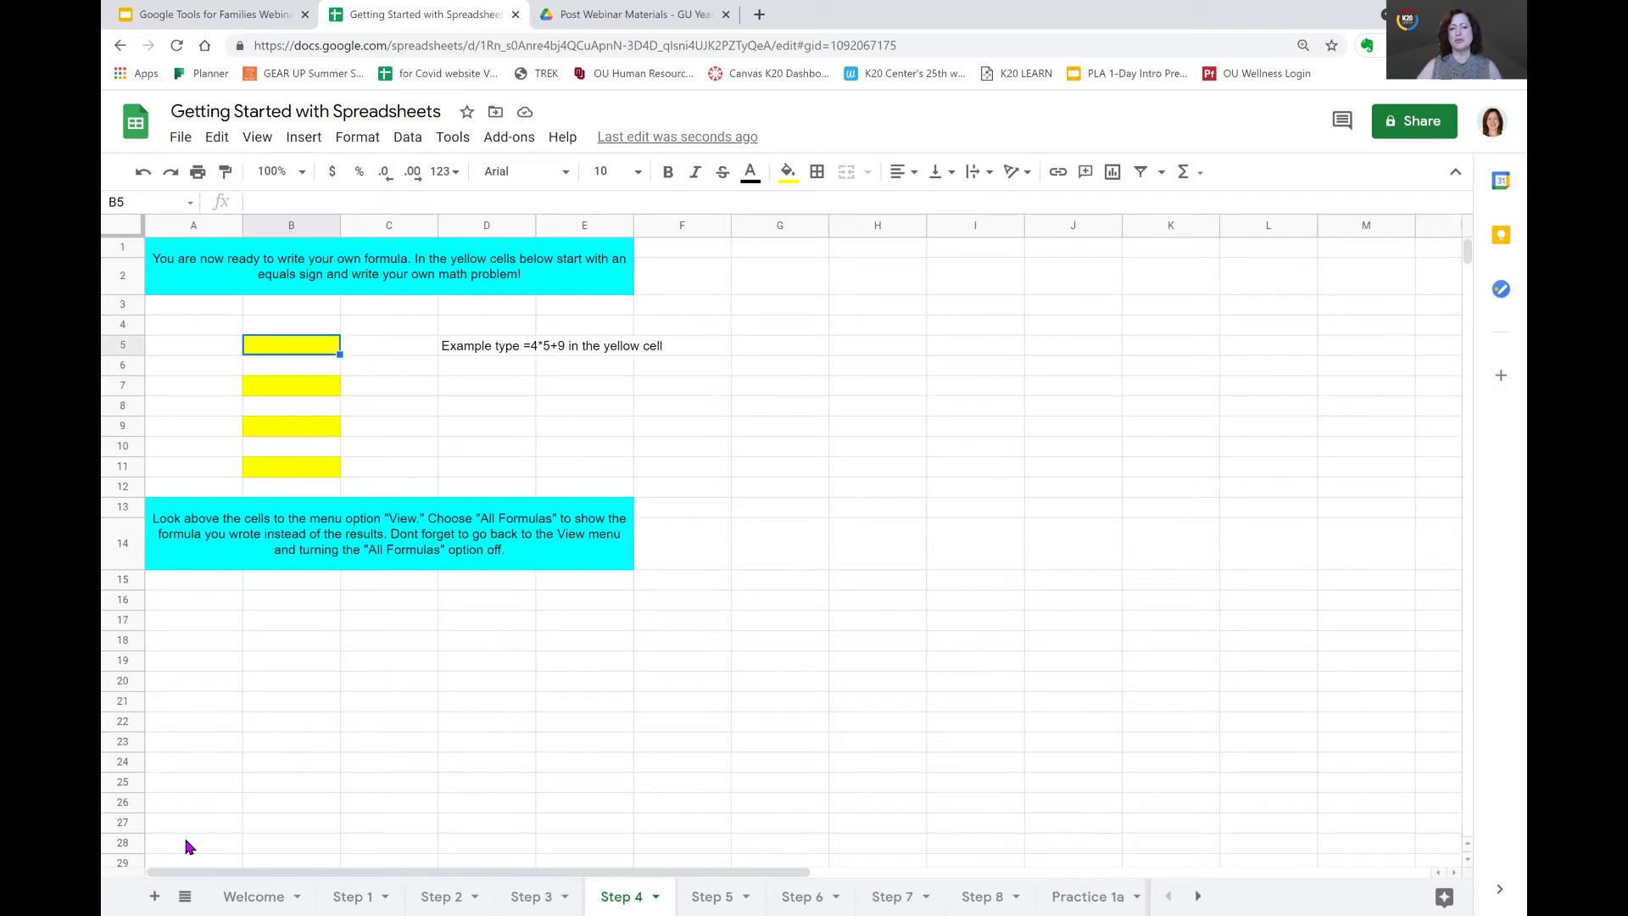
{"action": "type", "text": "="}
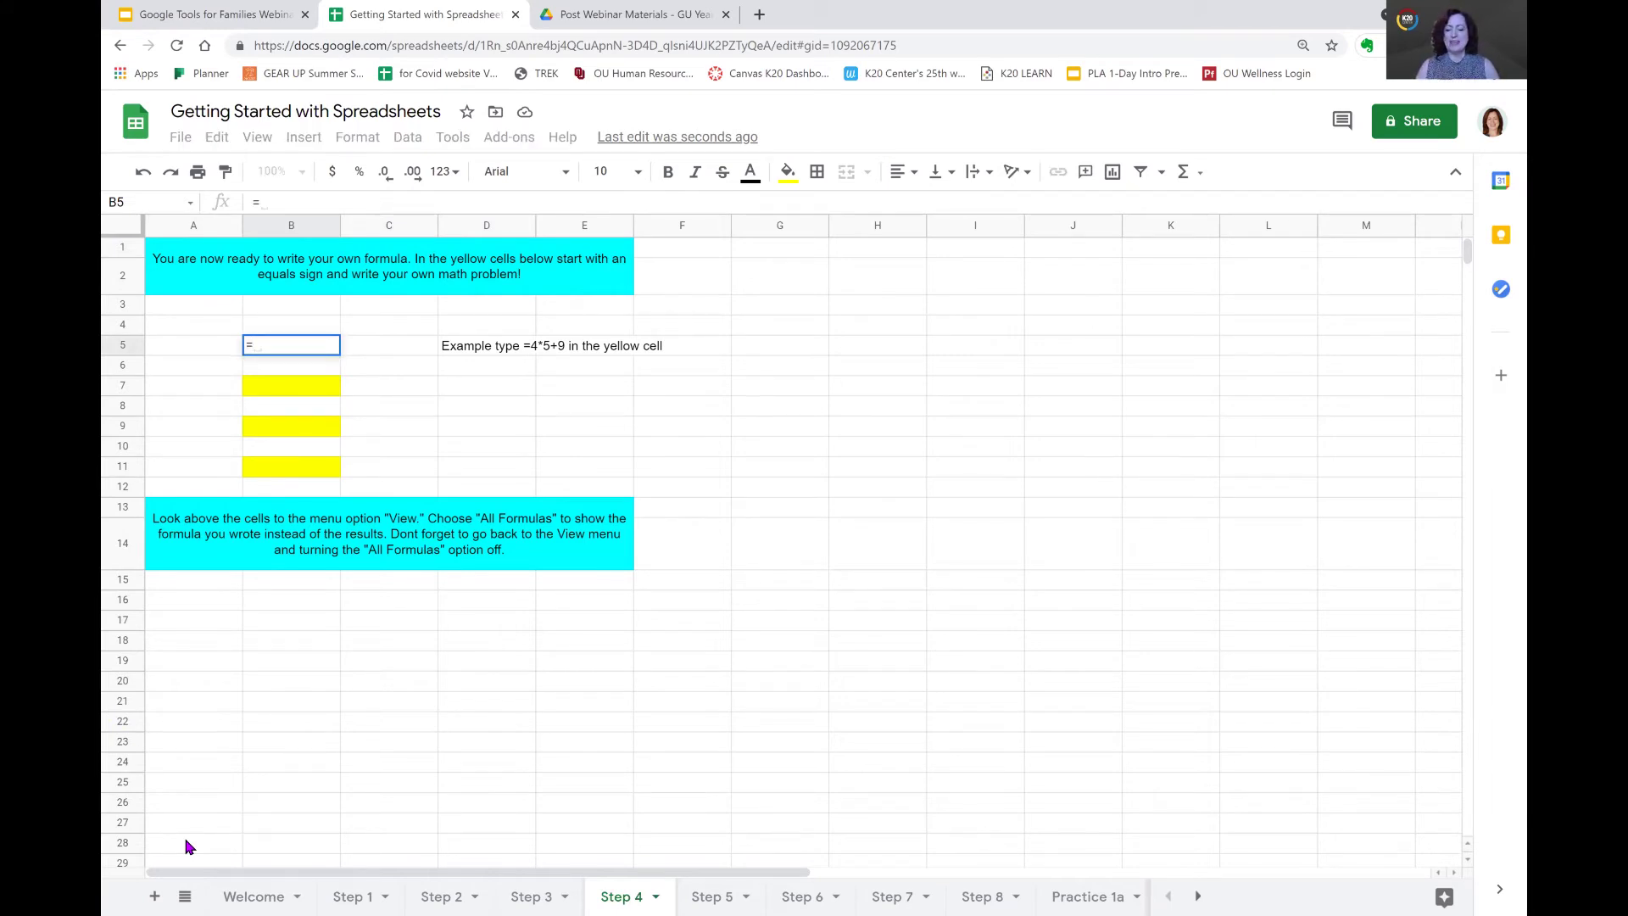
{"action": "type", "text": "3"}
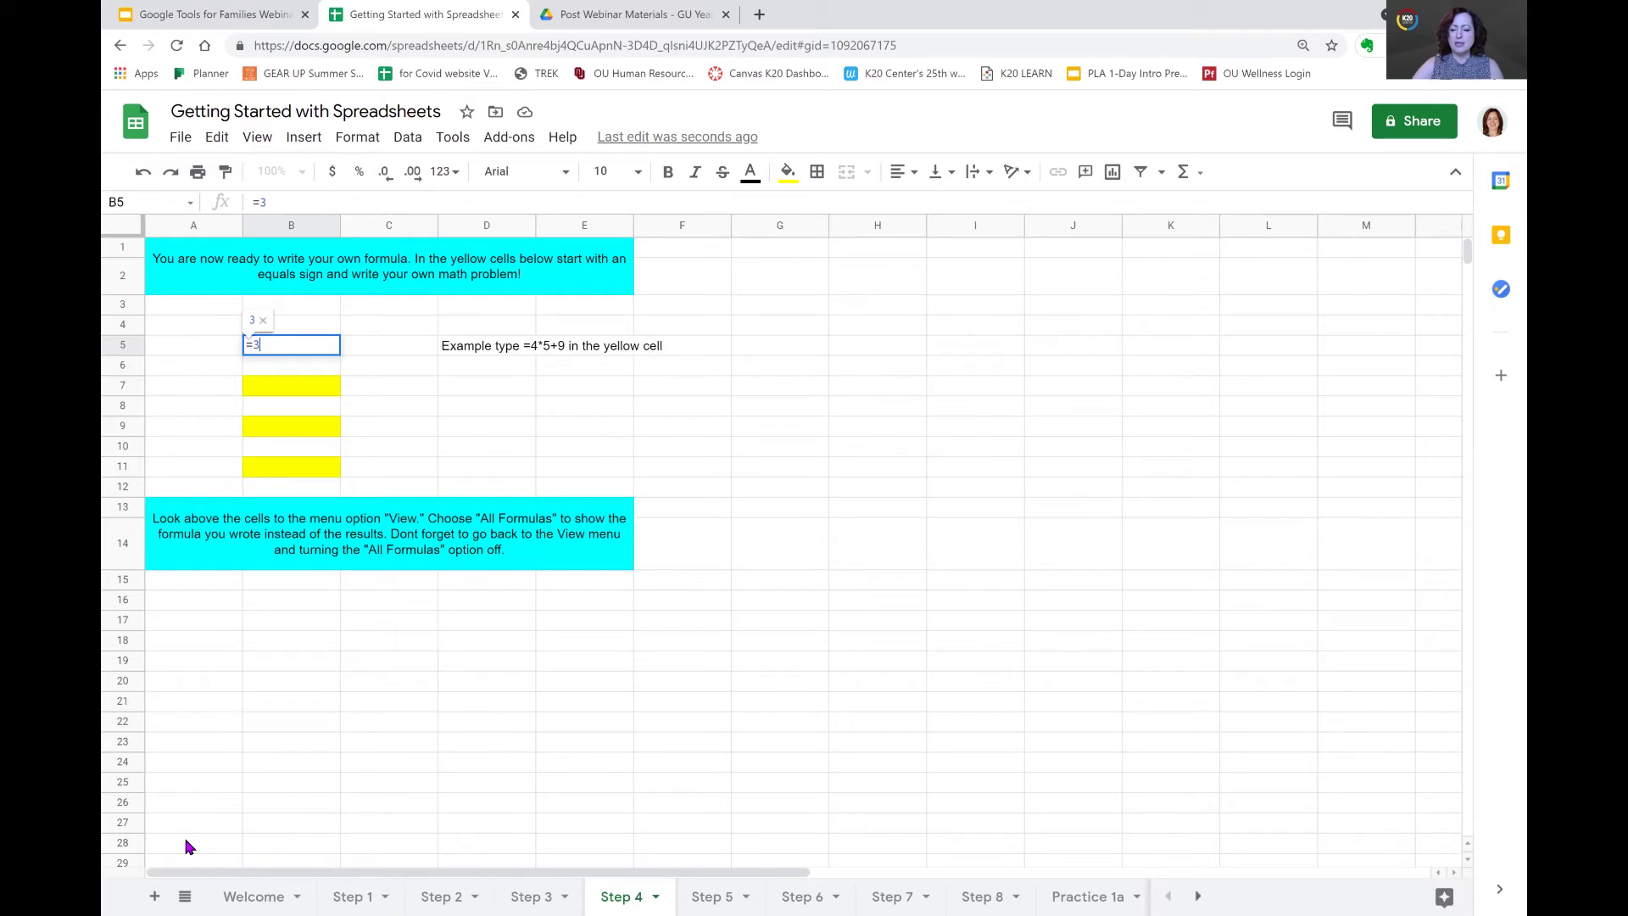
{"action": "type", "text": "=7"}
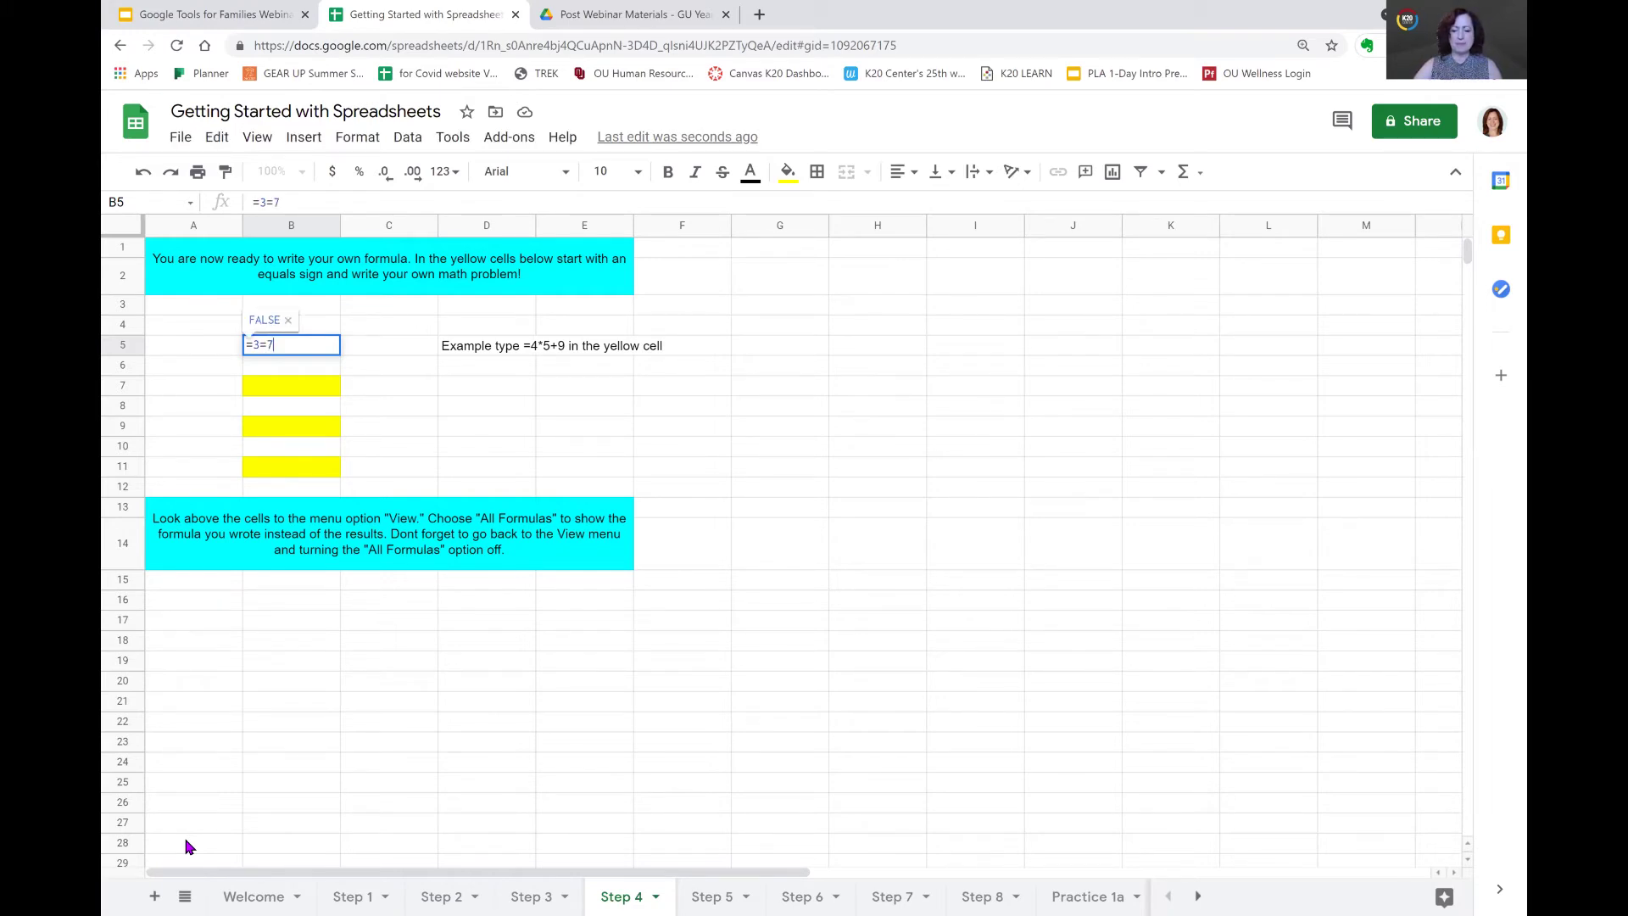
{"action": "key", "text": "BackSpace"}
{"action": "key", "text": "BackSpace"}
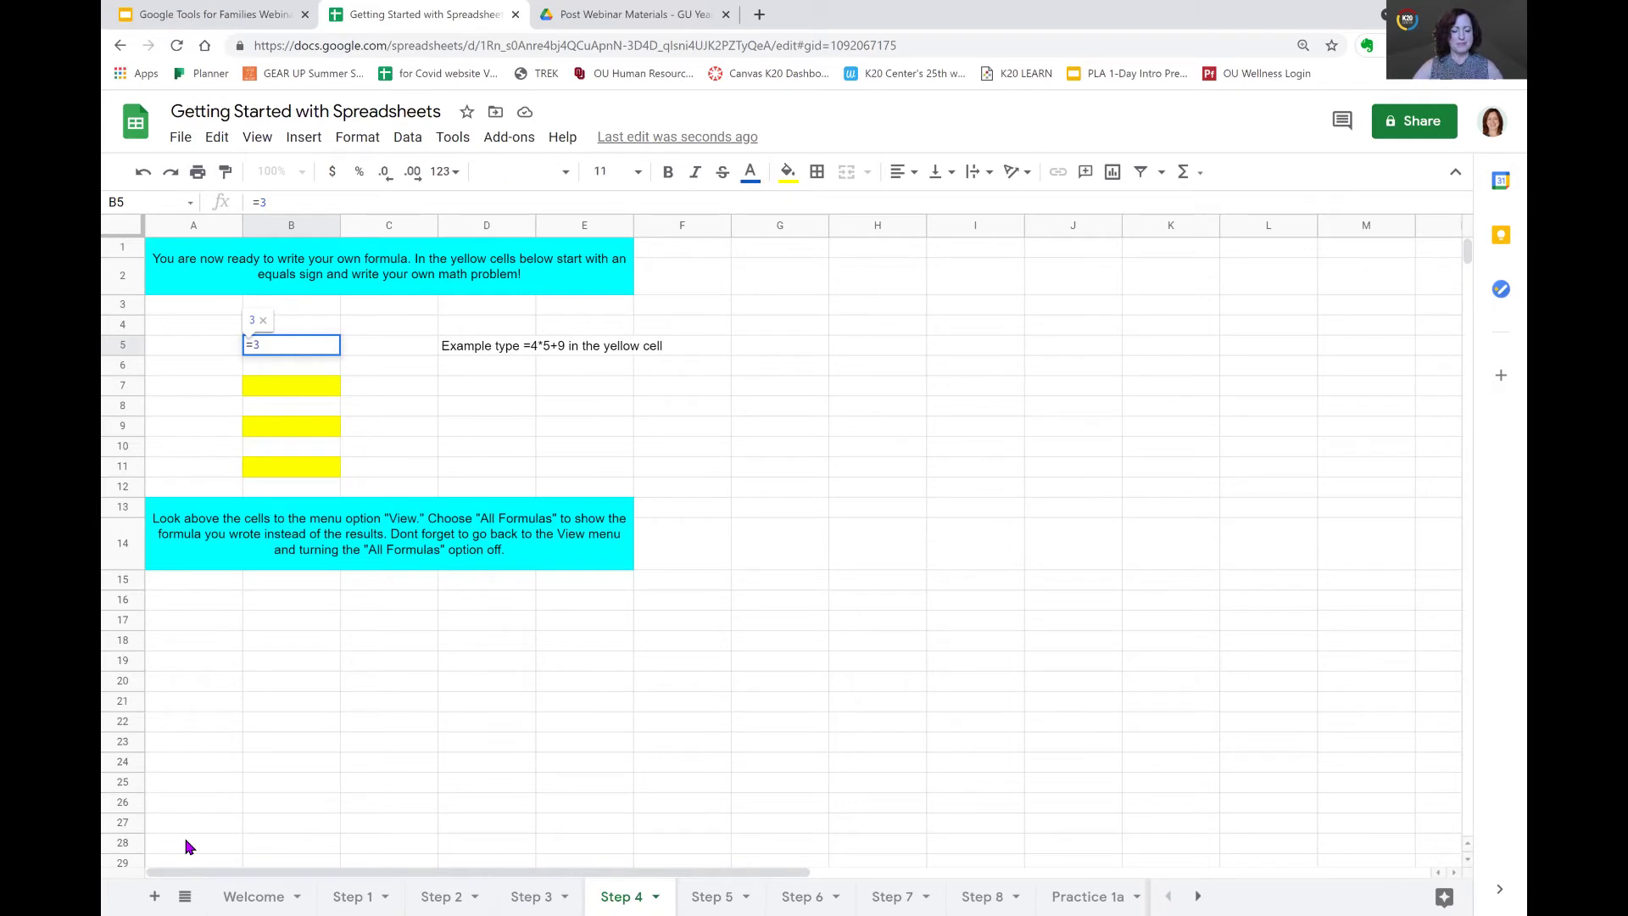
{"action": "type", "text": "+"}
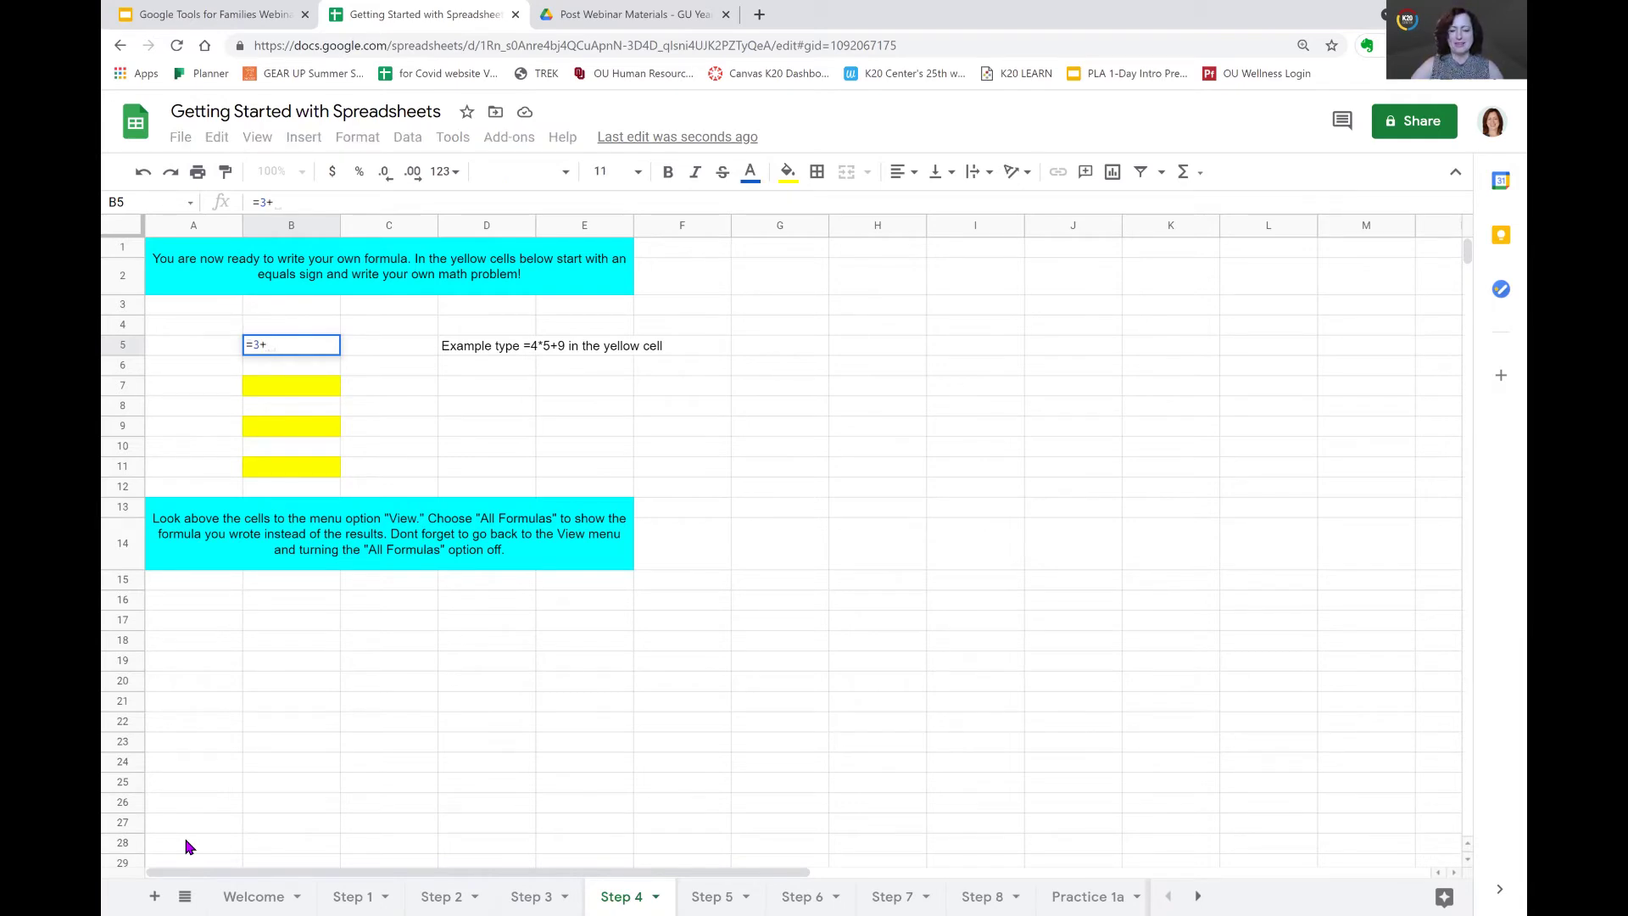
{"action": "type", "text": "7"}
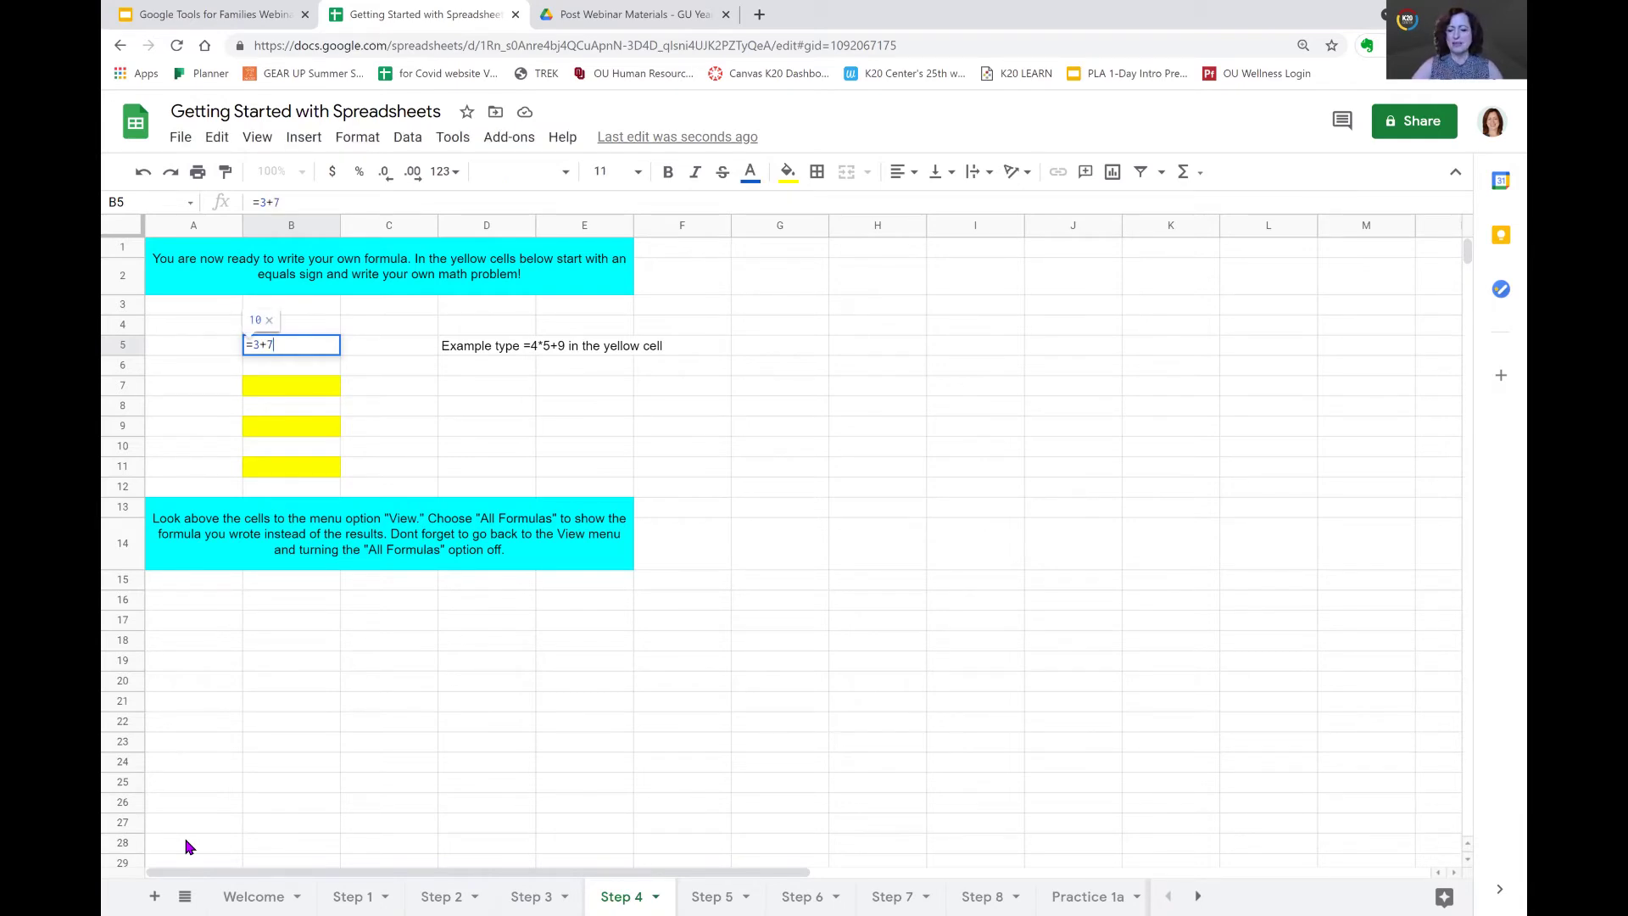
{"action": "type", "text": "+5"}
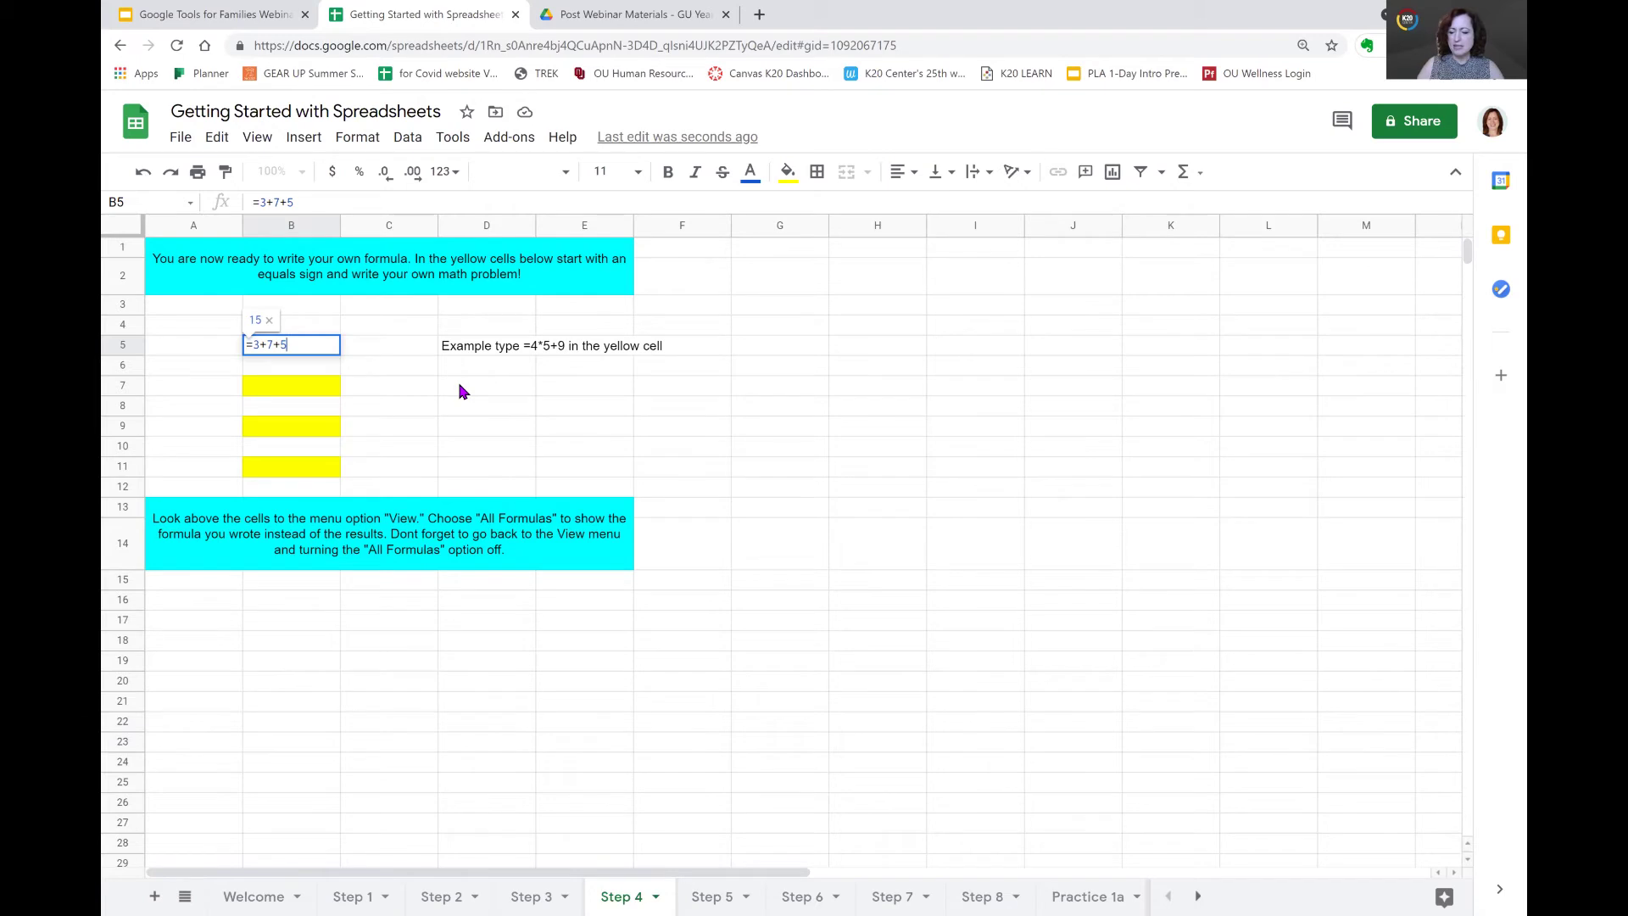
{"action": "key", "text": "Return"}
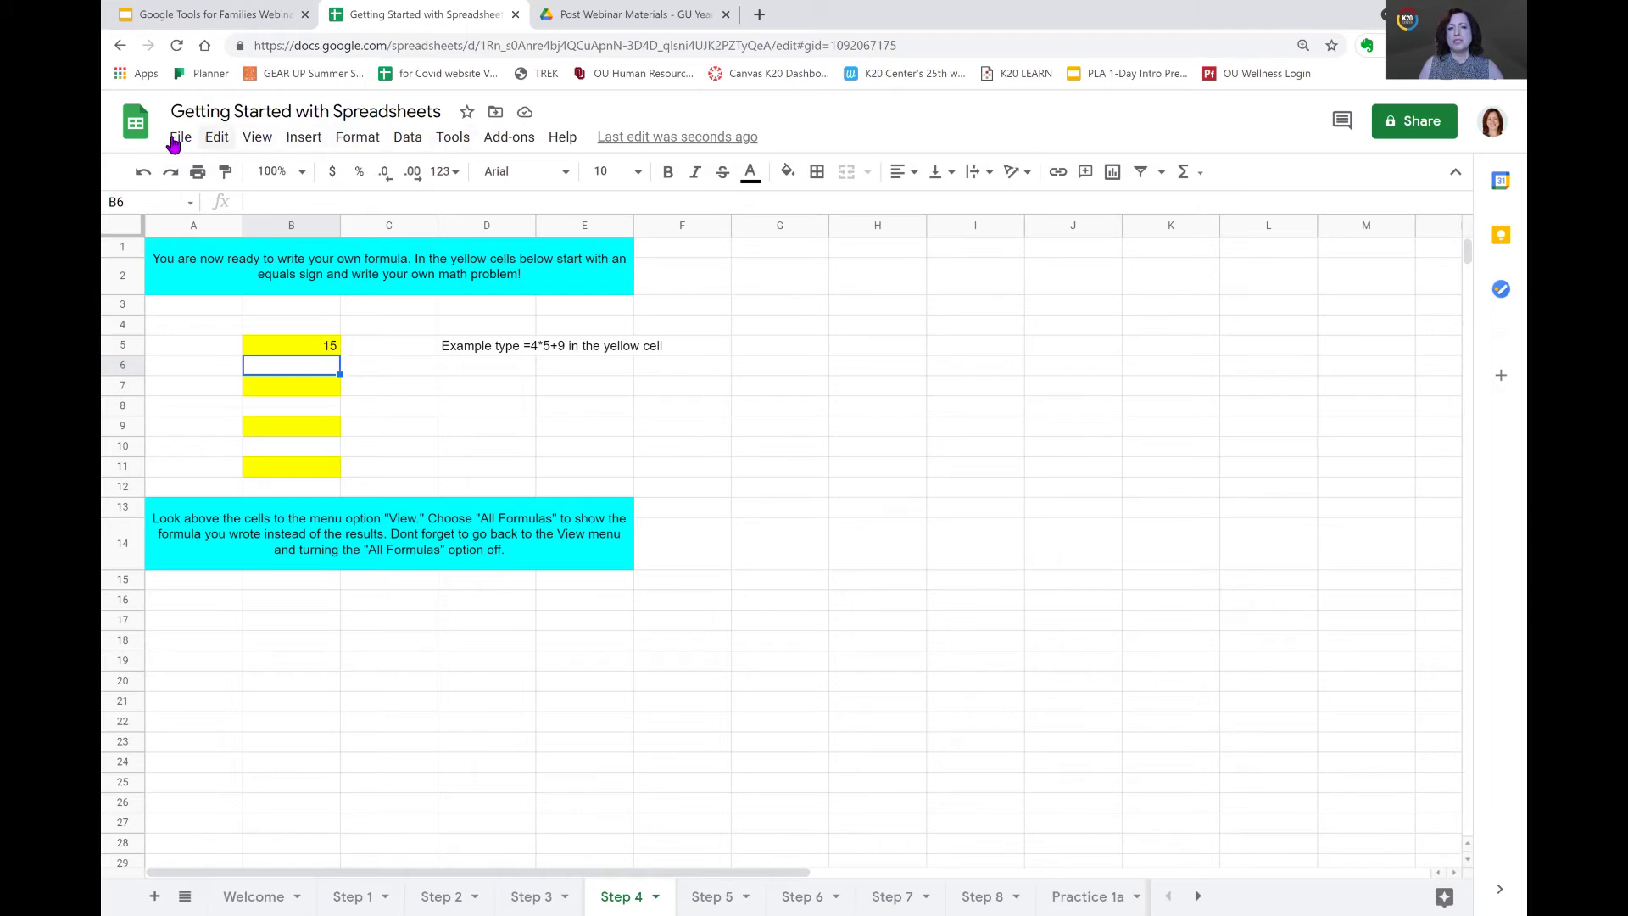
{"action": "left_click", "coordinate": [266, 144]}
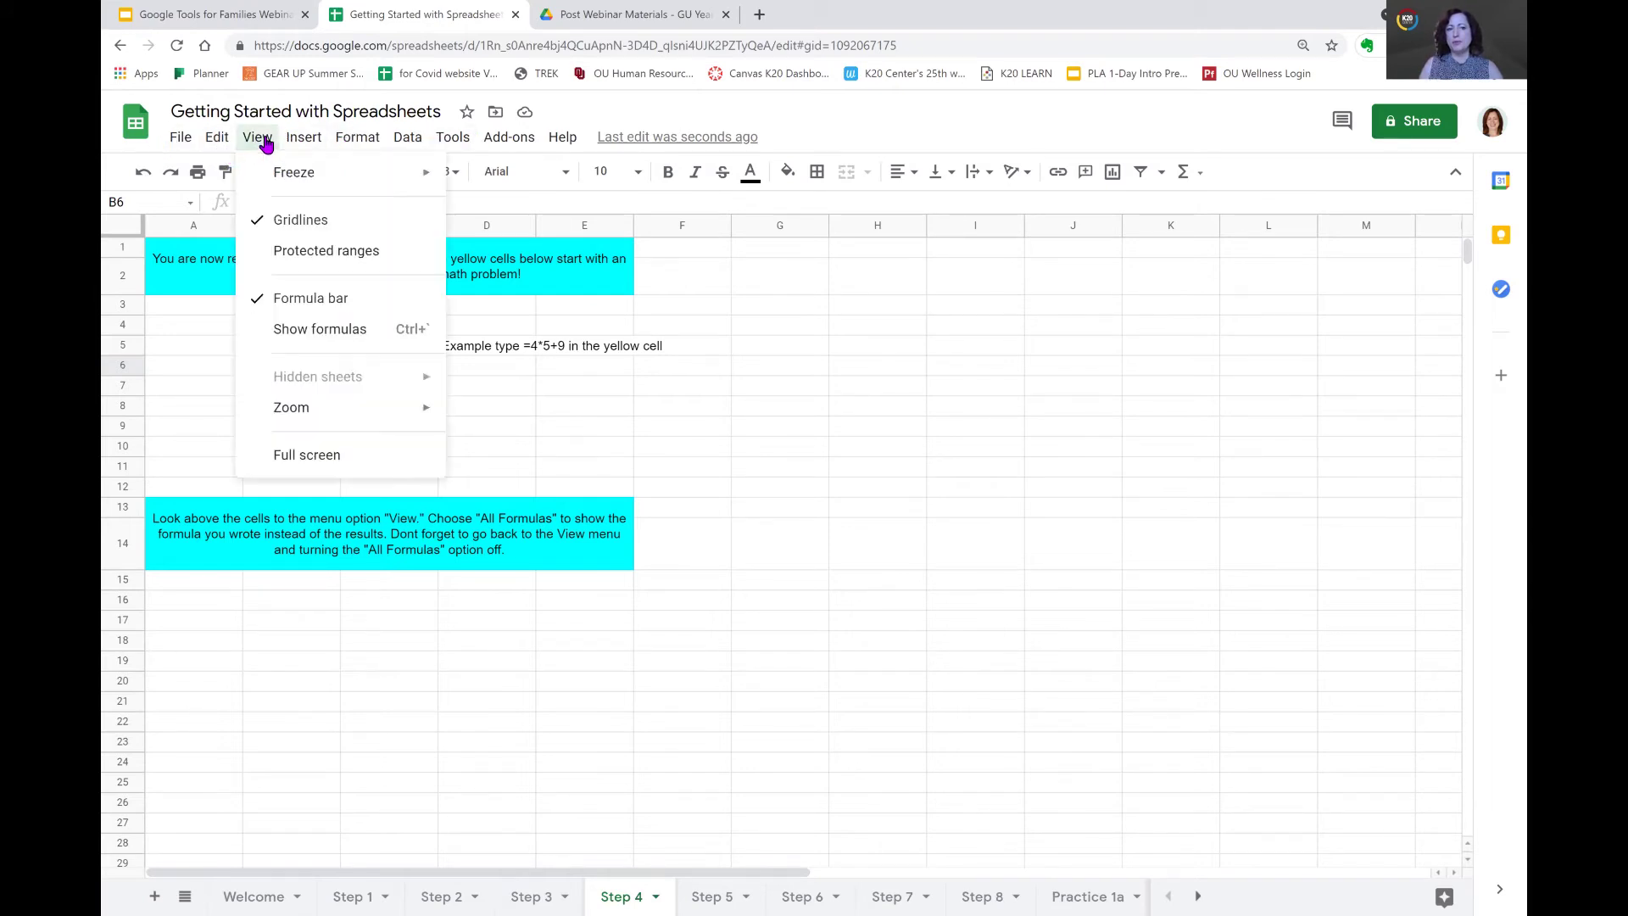
{"action": "left_click", "coordinate": [303, 339]}
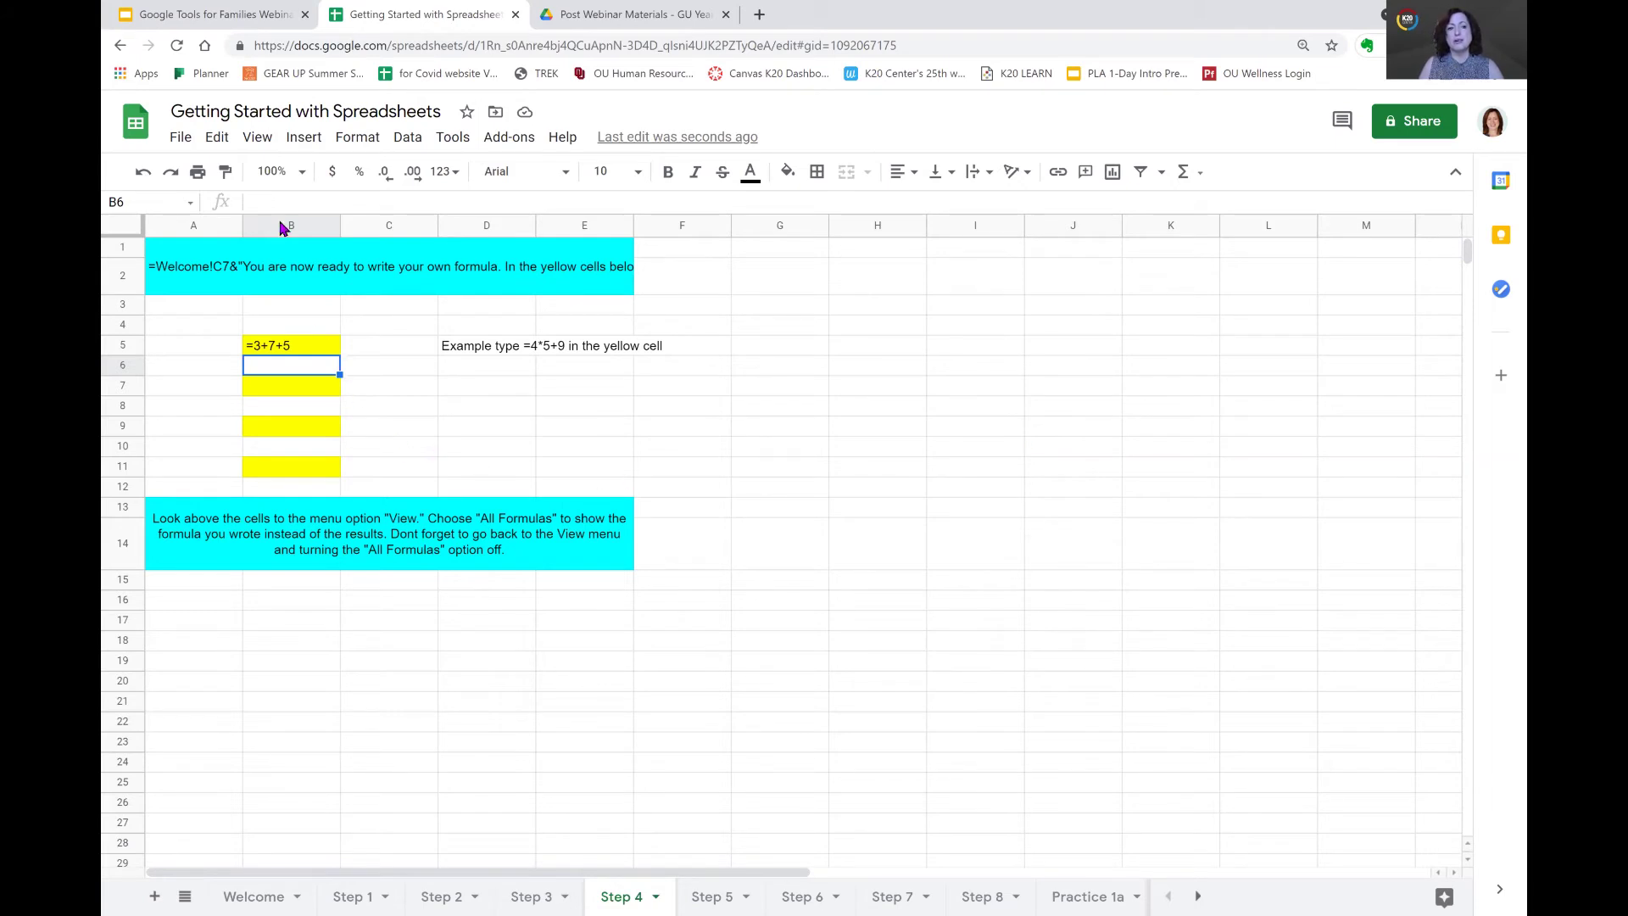
{"action": "left_click", "coordinate": [258, 138]}
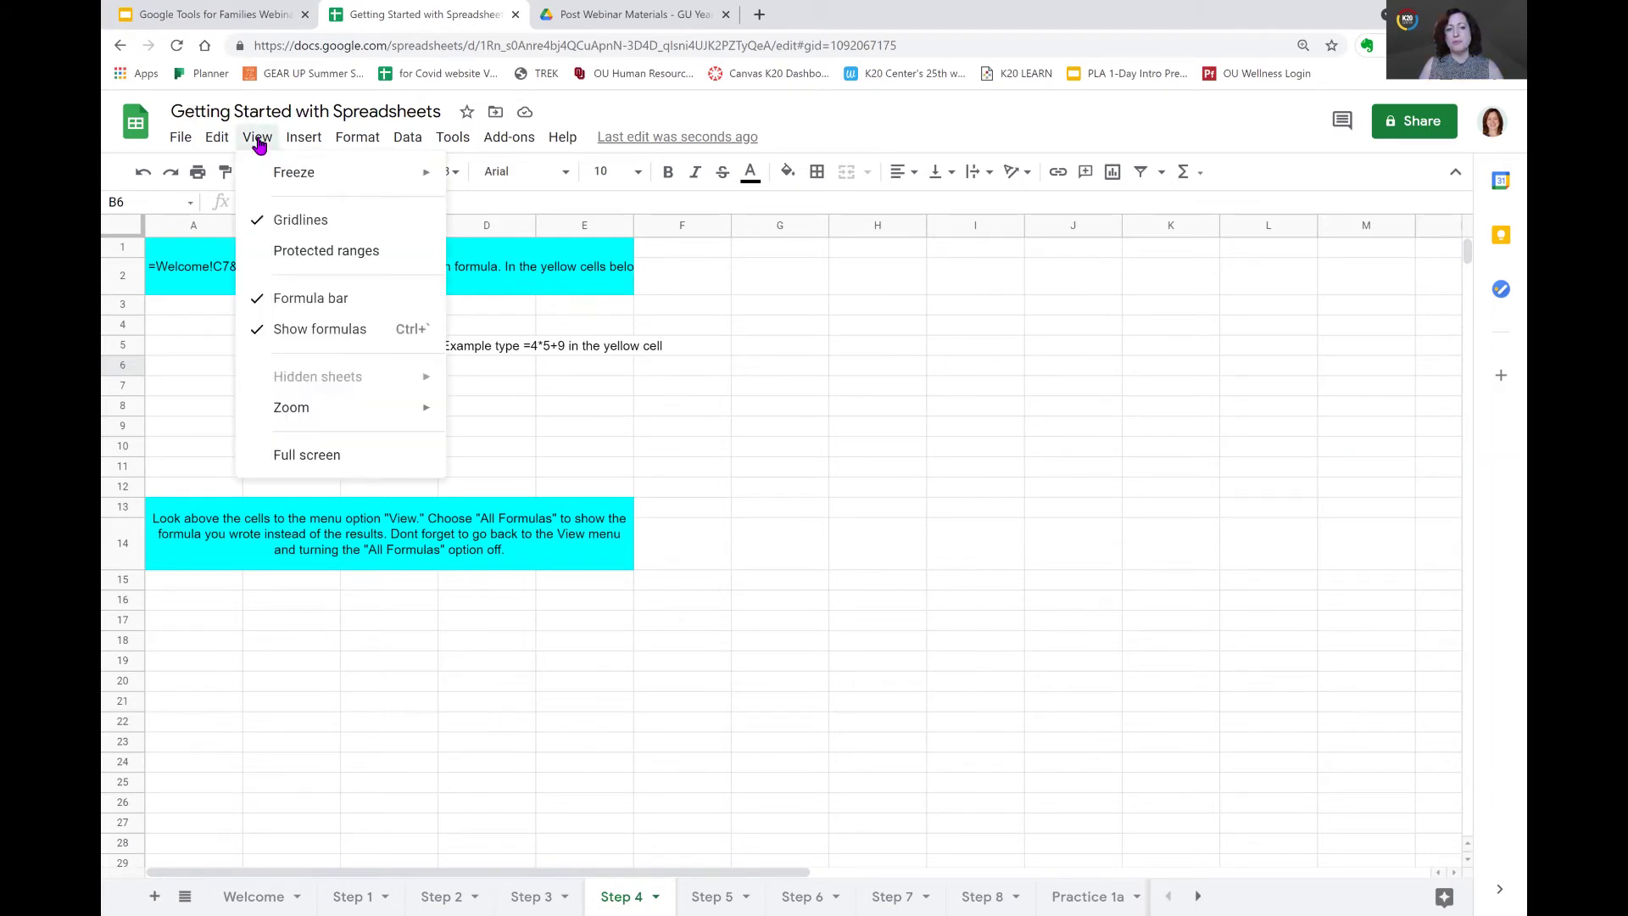
{"action": "left_click", "coordinate": [258, 339]}
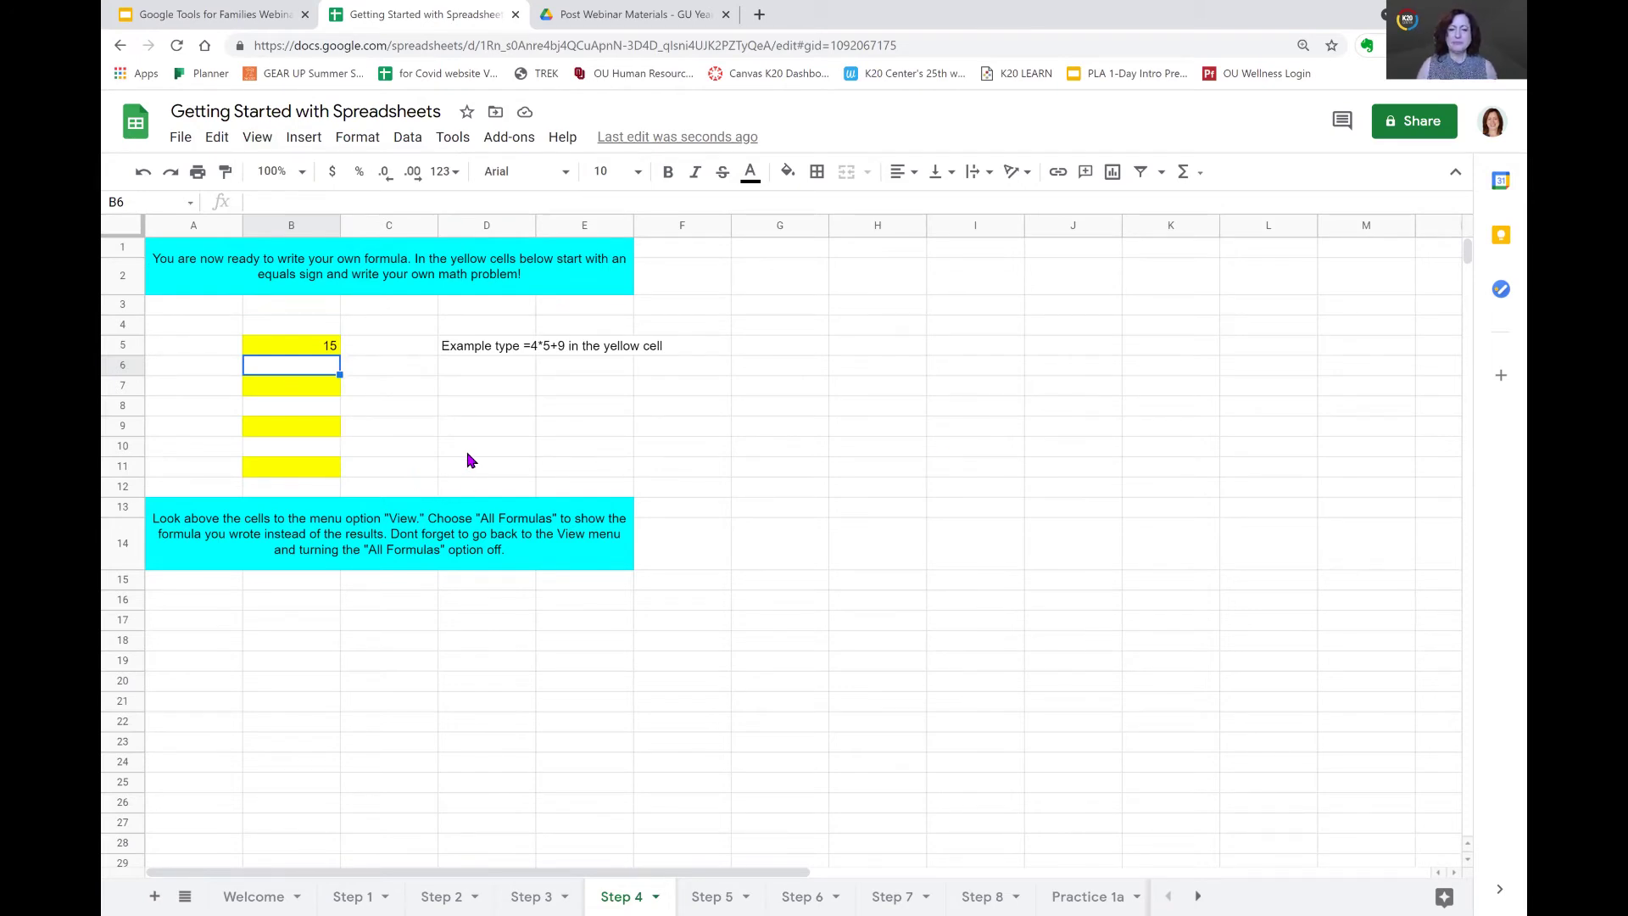
- Go to the Step 5 sheet and select the number cells B4 to D4
{"action": "left_click", "coordinate": [719, 896]}
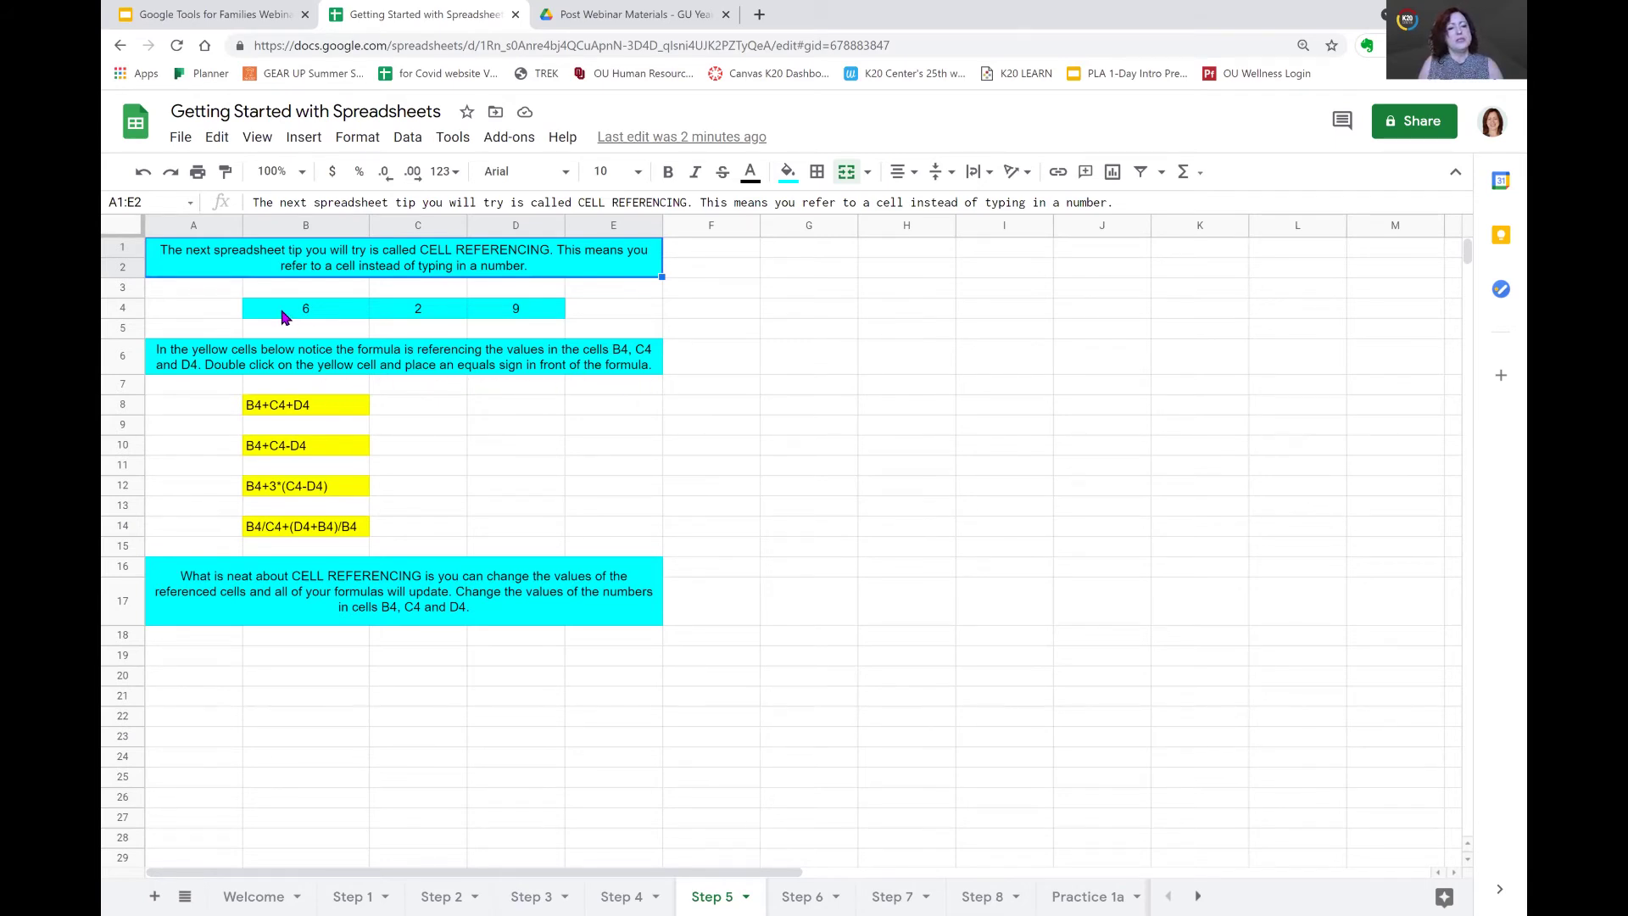
{"action": "left_click_drag", "start_coordinate": [287, 317], "coordinate": [515, 317]}
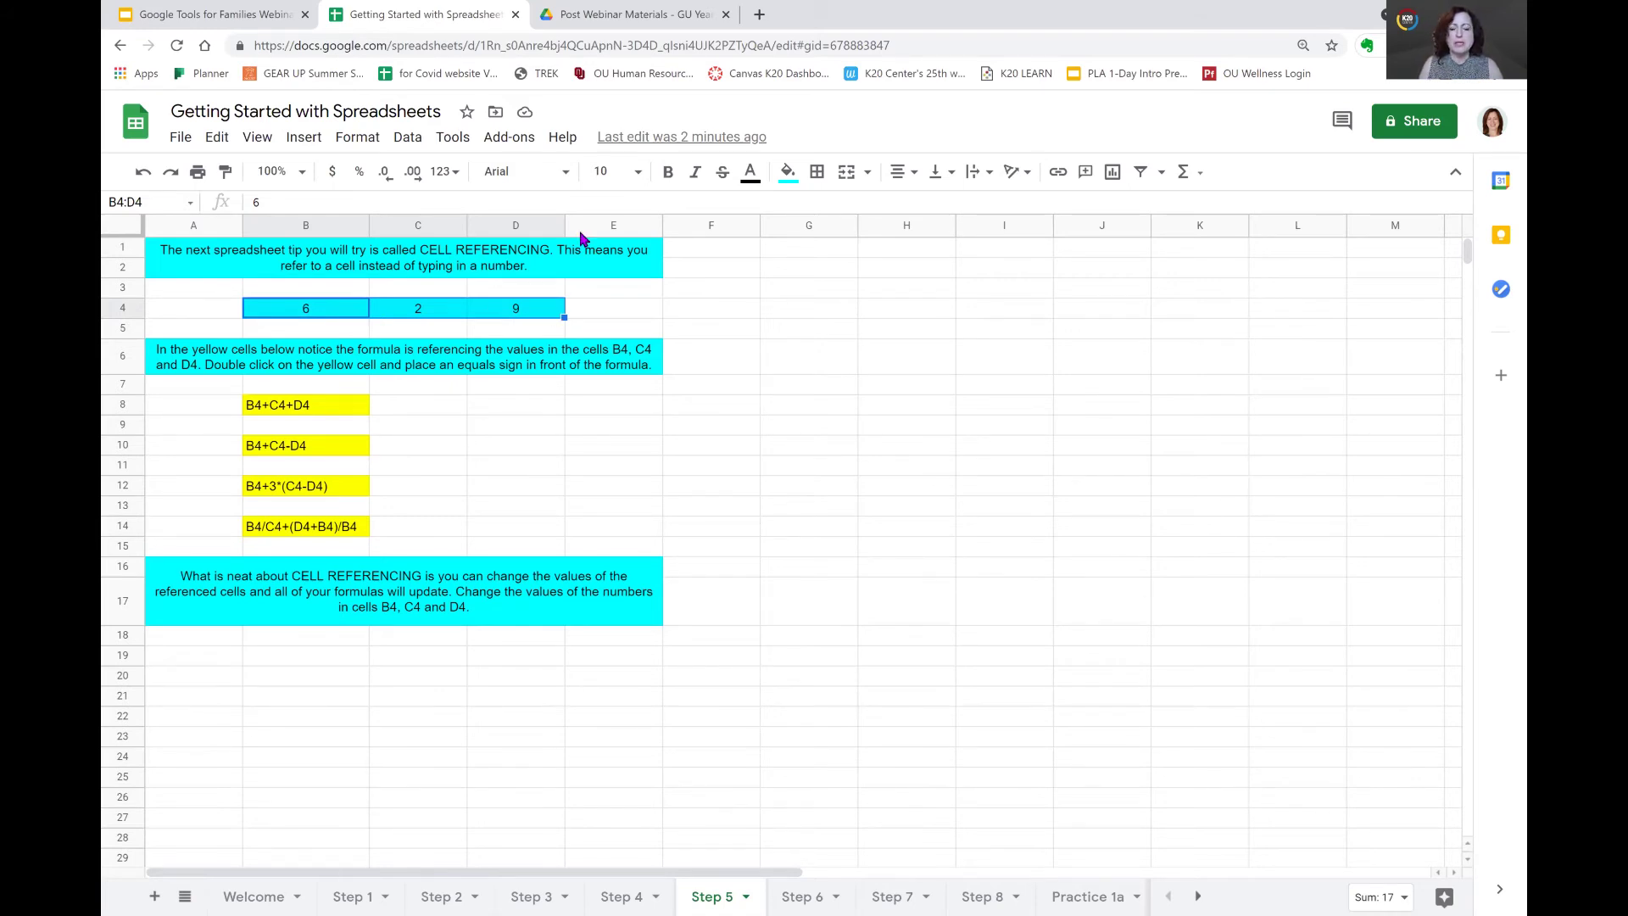
- Fill B4:D4 orange, then check the values 6, 2 and 9 in each cell
{"action": "left_click", "coordinate": [790, 172]}
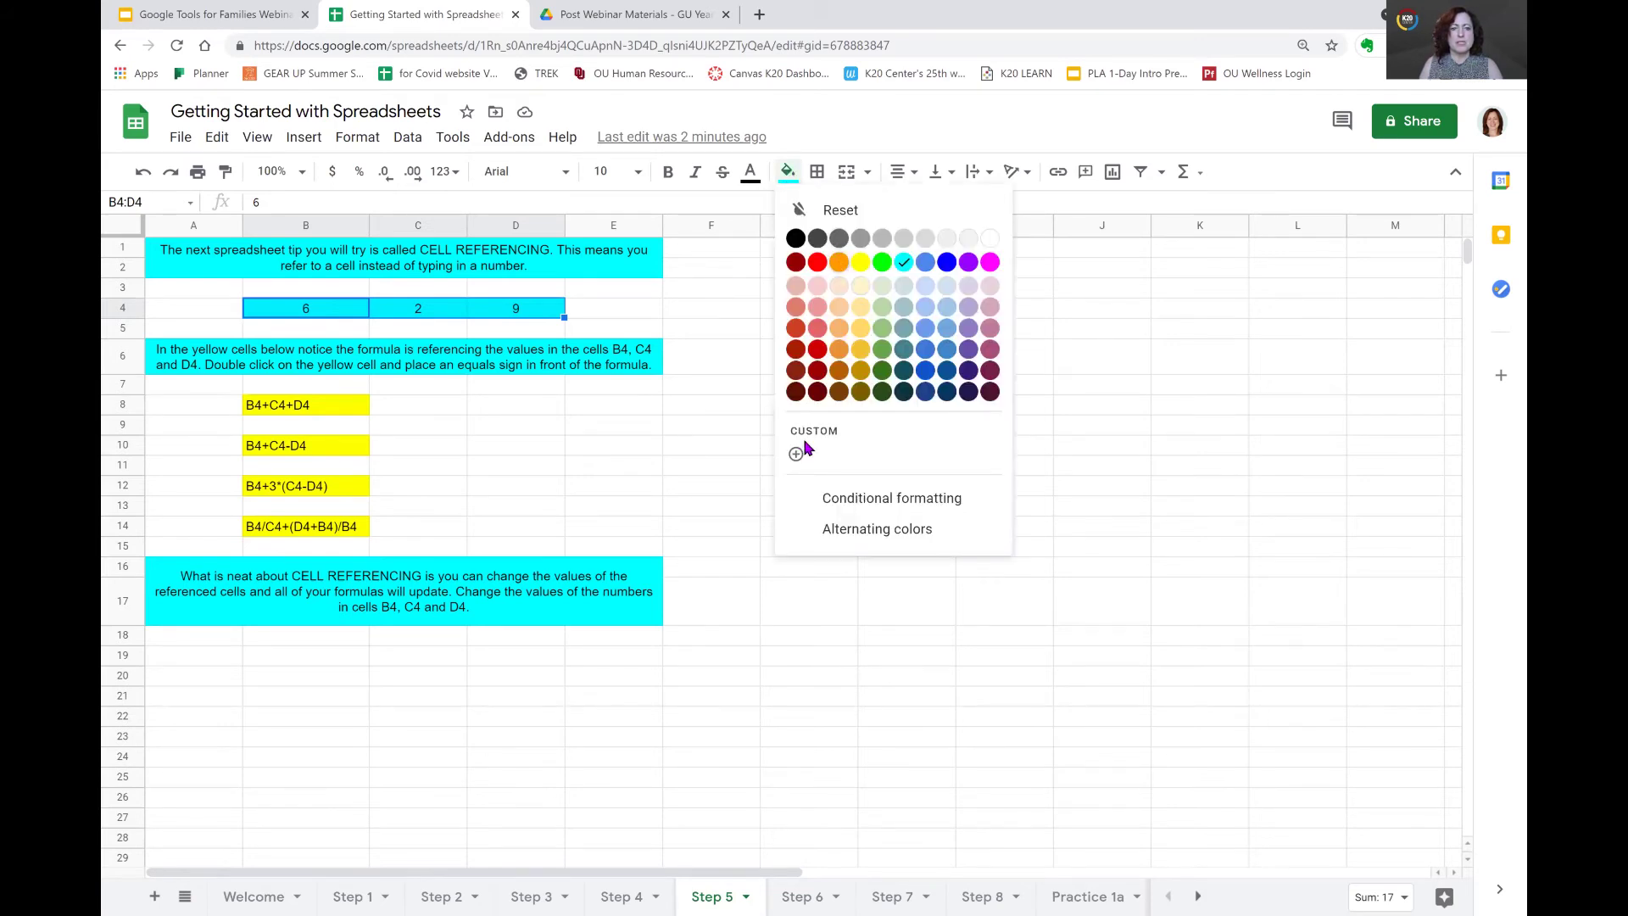
{"action": "left_click", "coordinate": [839, 349]}
{"action": "left_click", "coordinate": [801, 328]}
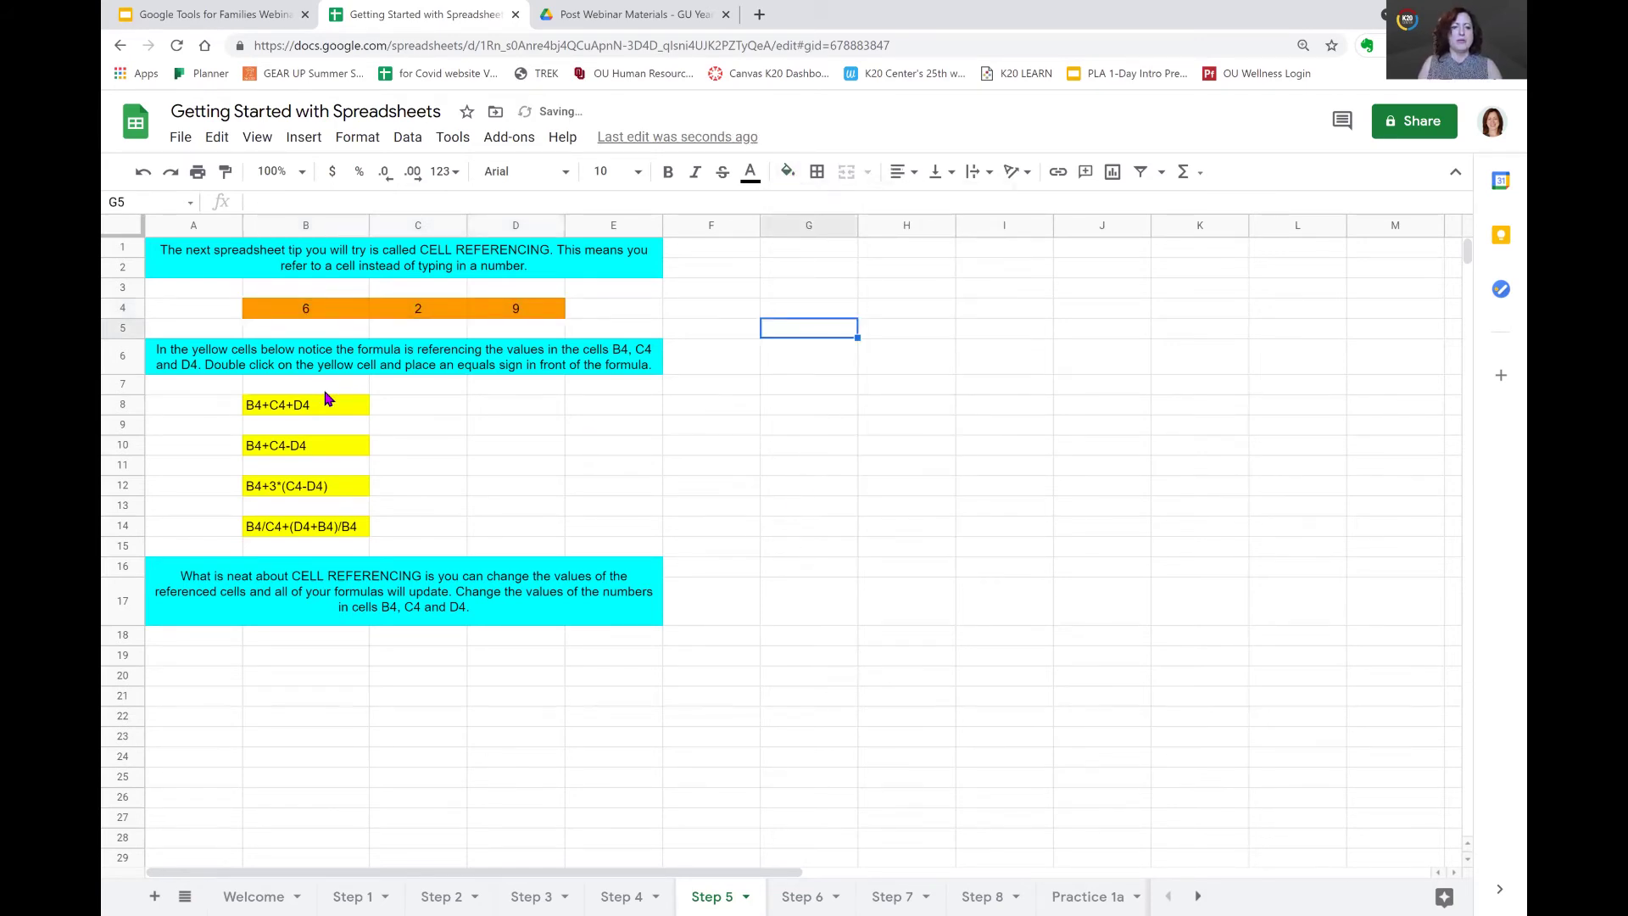
{"action": "left_click", "coordinate": [282, 313]}
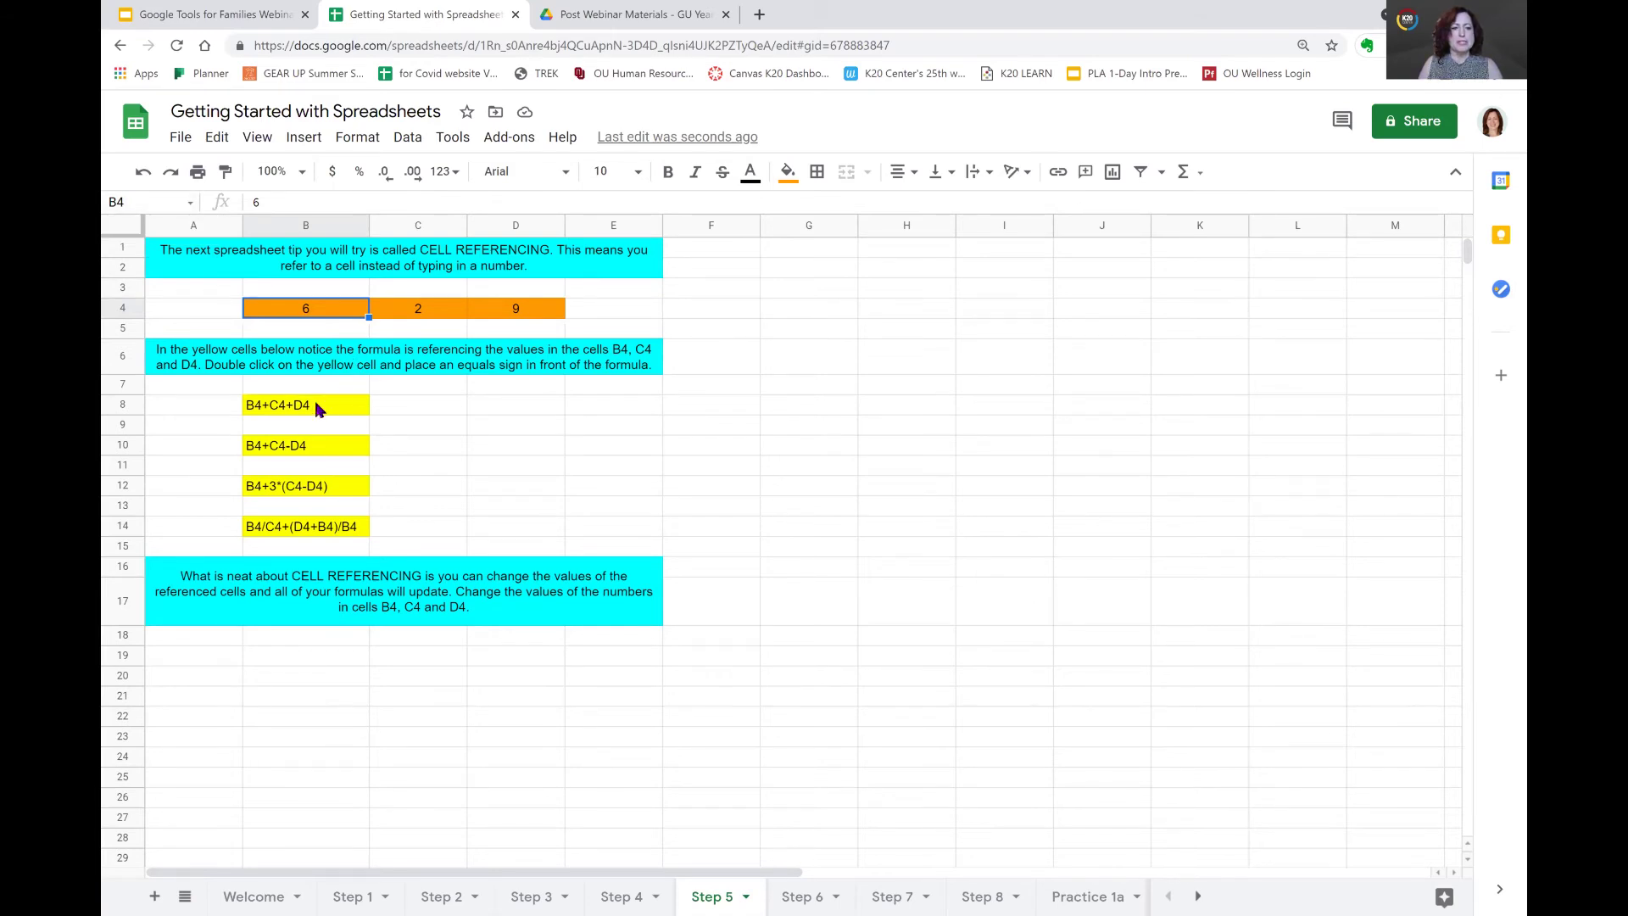
{"action": "left_click", "coordinate": [421, 311]}
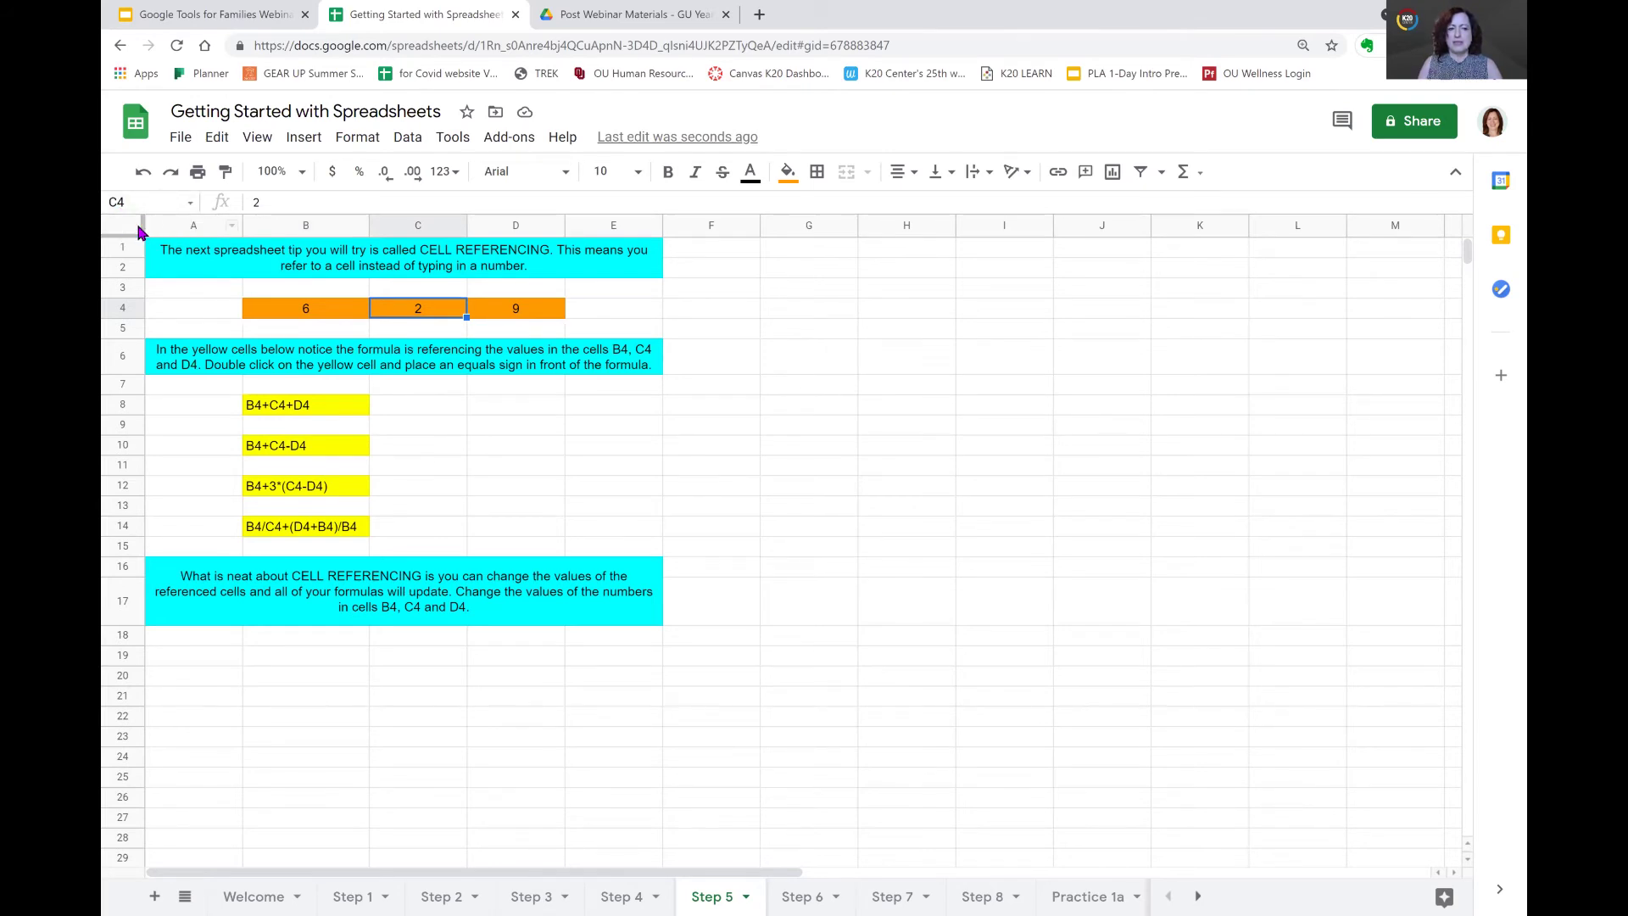
{"action": "left_click", "coordinate": [519, 312]}
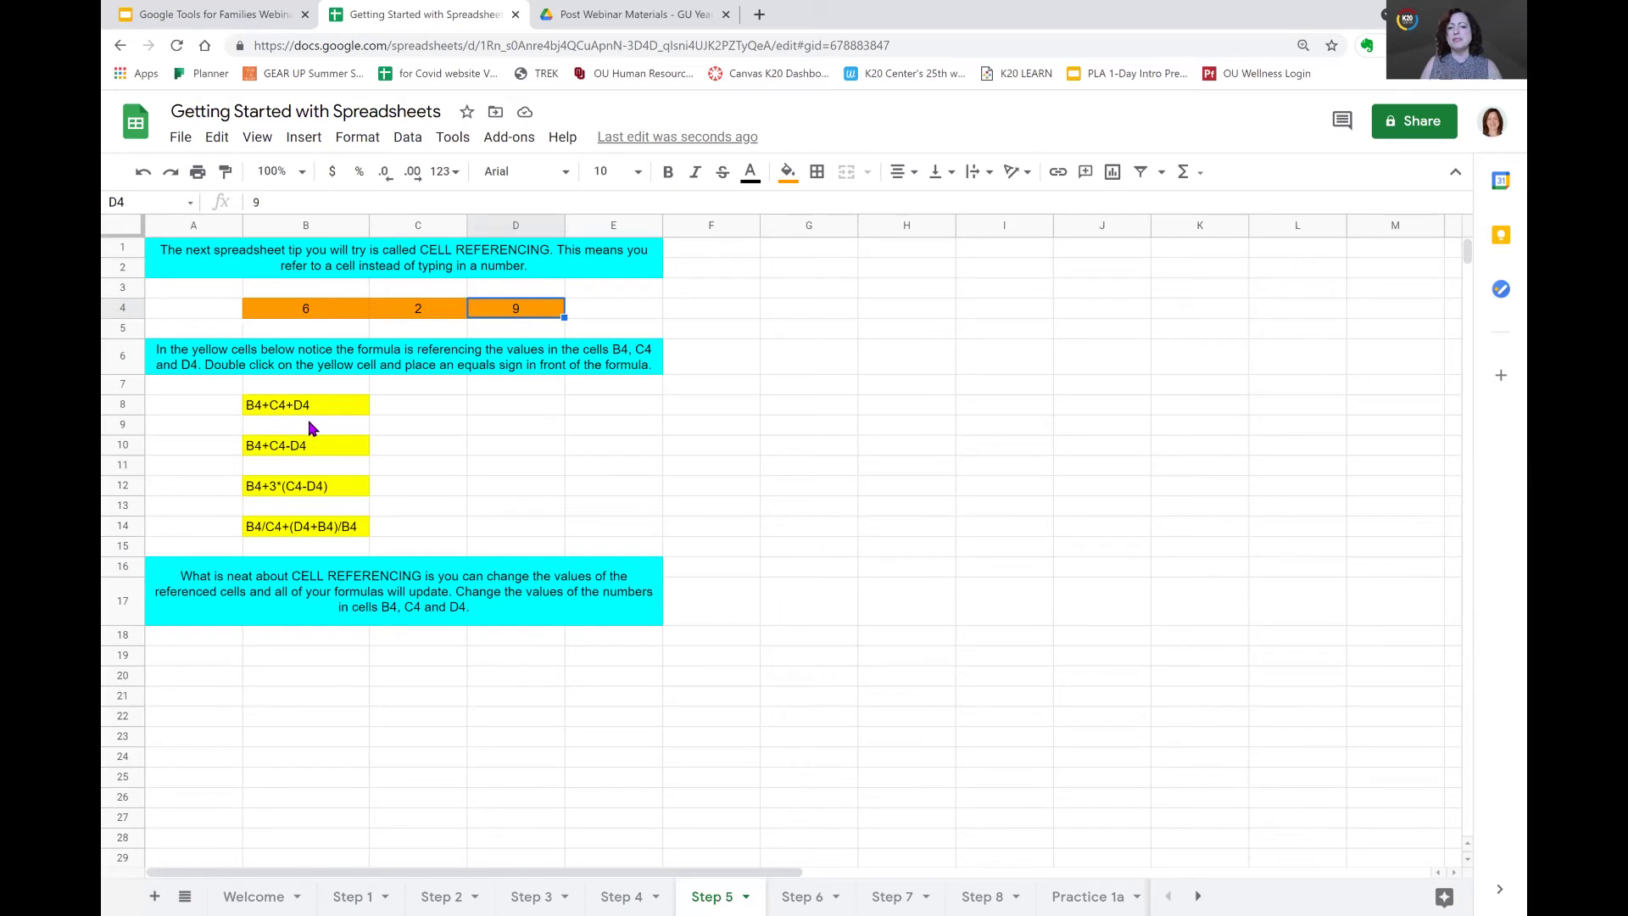
- Convert B8's B4+C4+D4 text into the formula =B4+C4+D4, displaying 17
{"action": "double_click", "coordinate": [247, 407]}
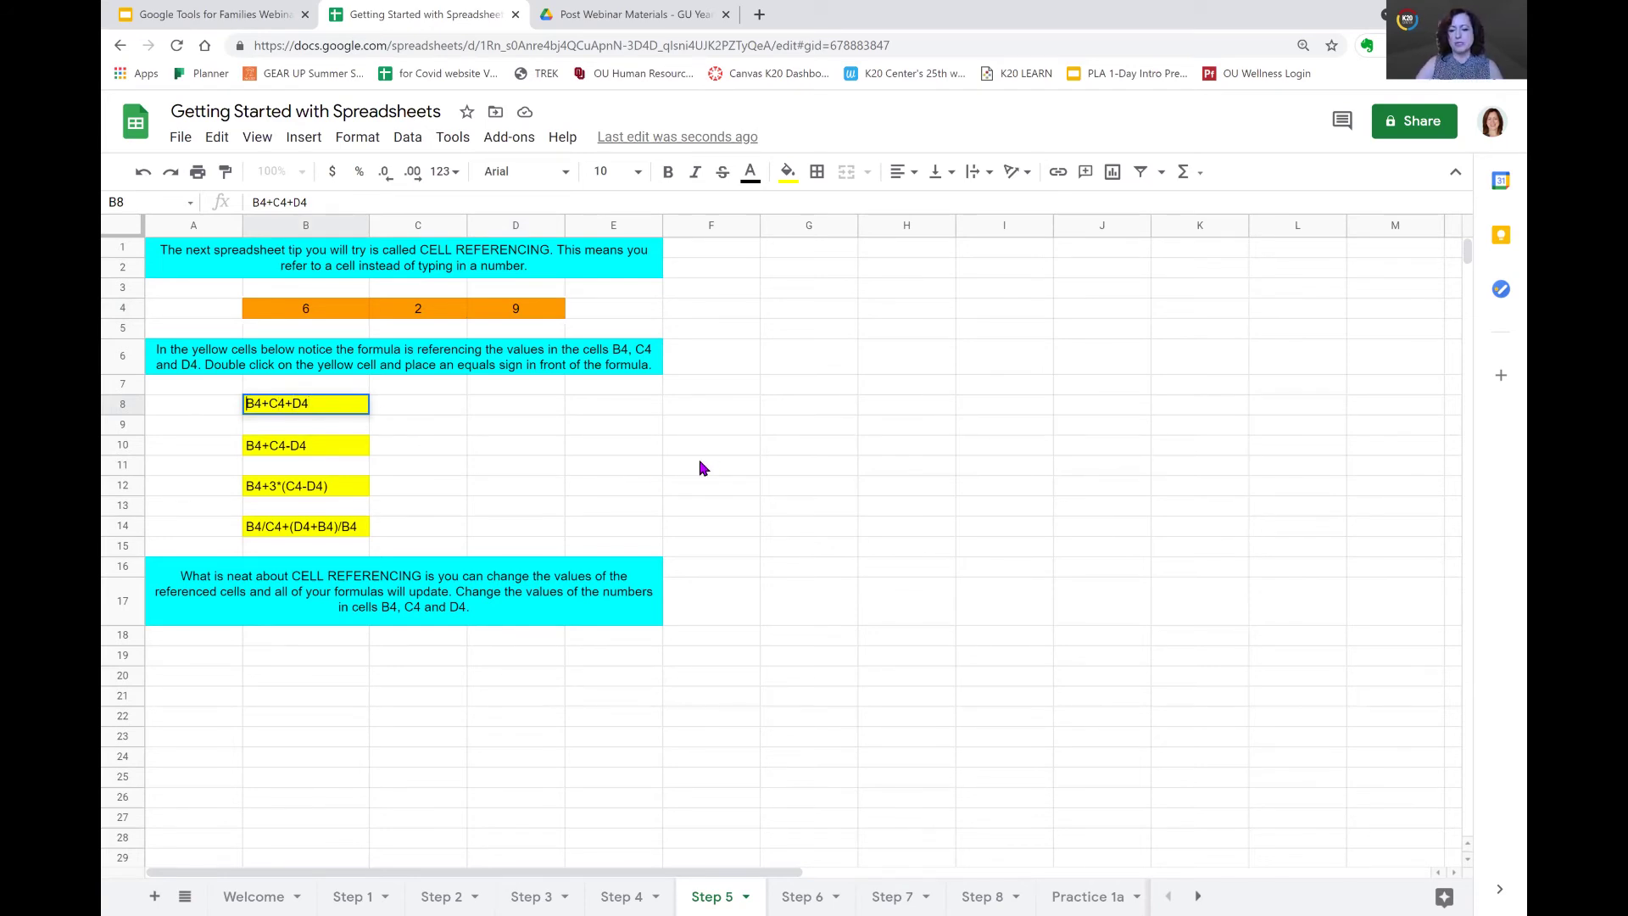
{"action": "key", "text": "Home"}
{"action": "type", "text": "="}
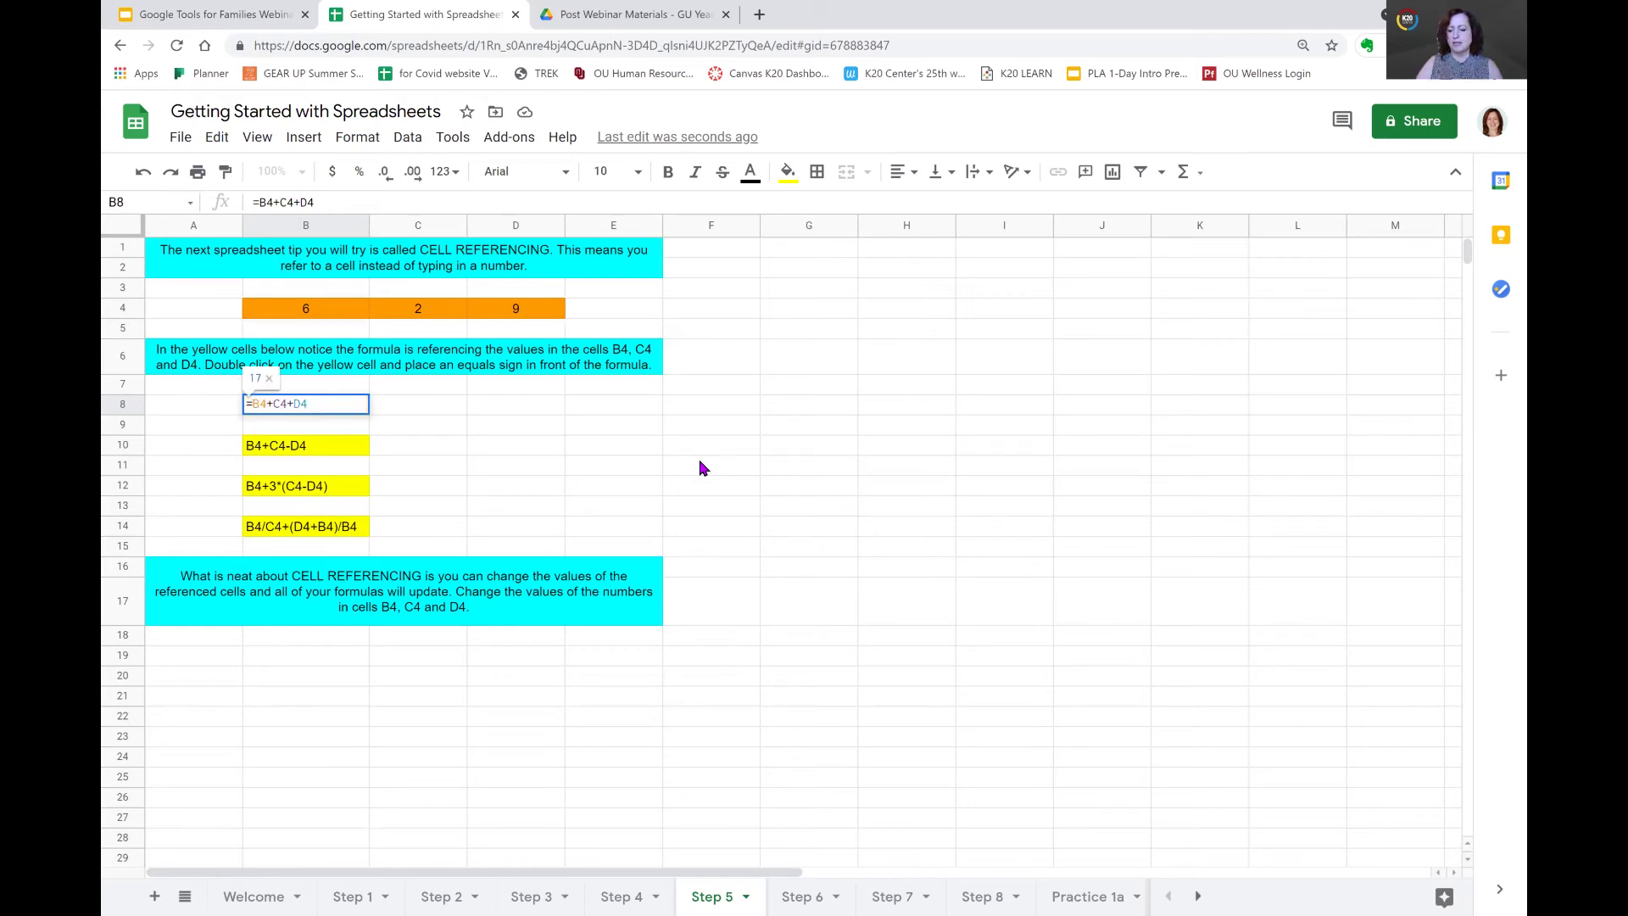
{"action": "key", "text": "Return"}
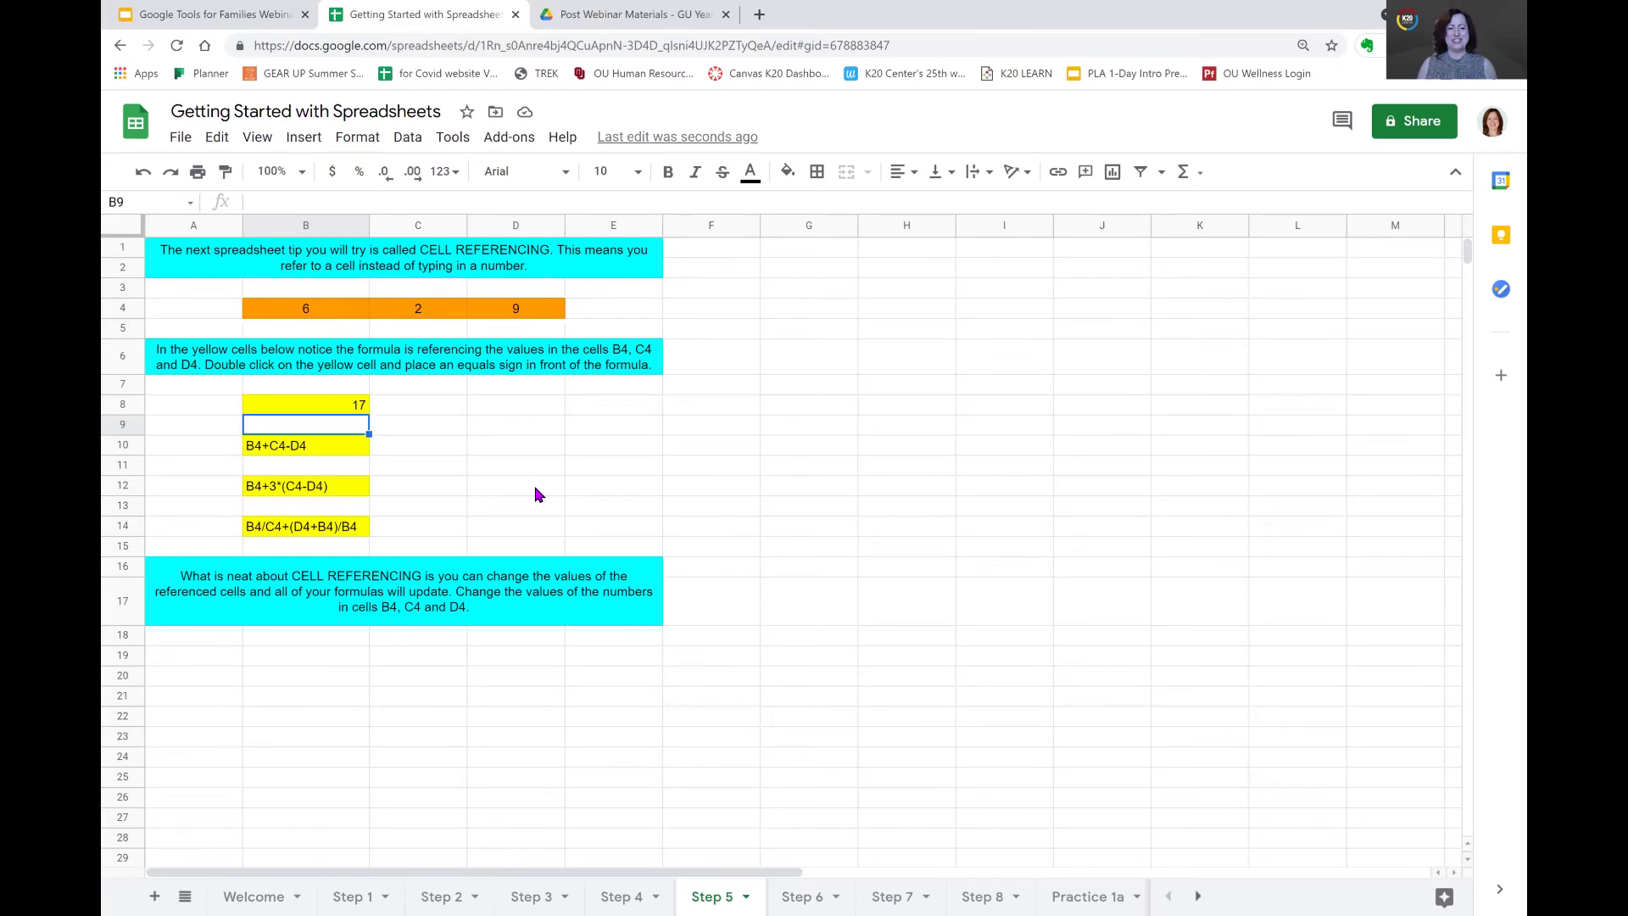
{"action": "left_click", "coordinate": [497, 407]}
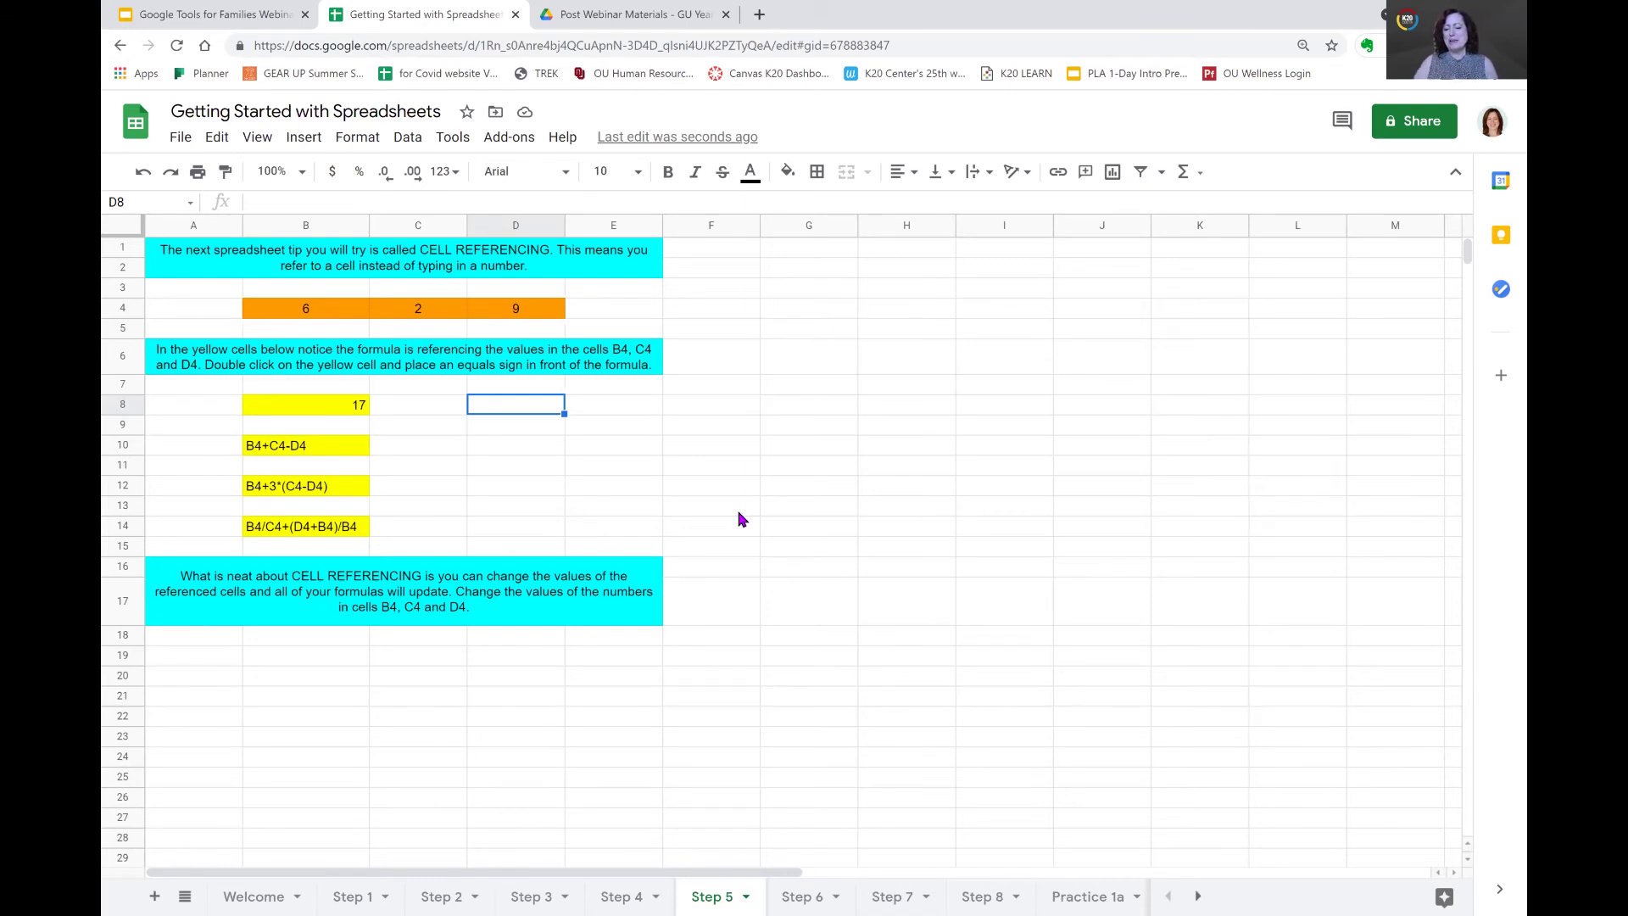
- Build =B4+C4+D4 in D8 by referencing the orange cells, displaying 17
{"action": "type", "text": "="}
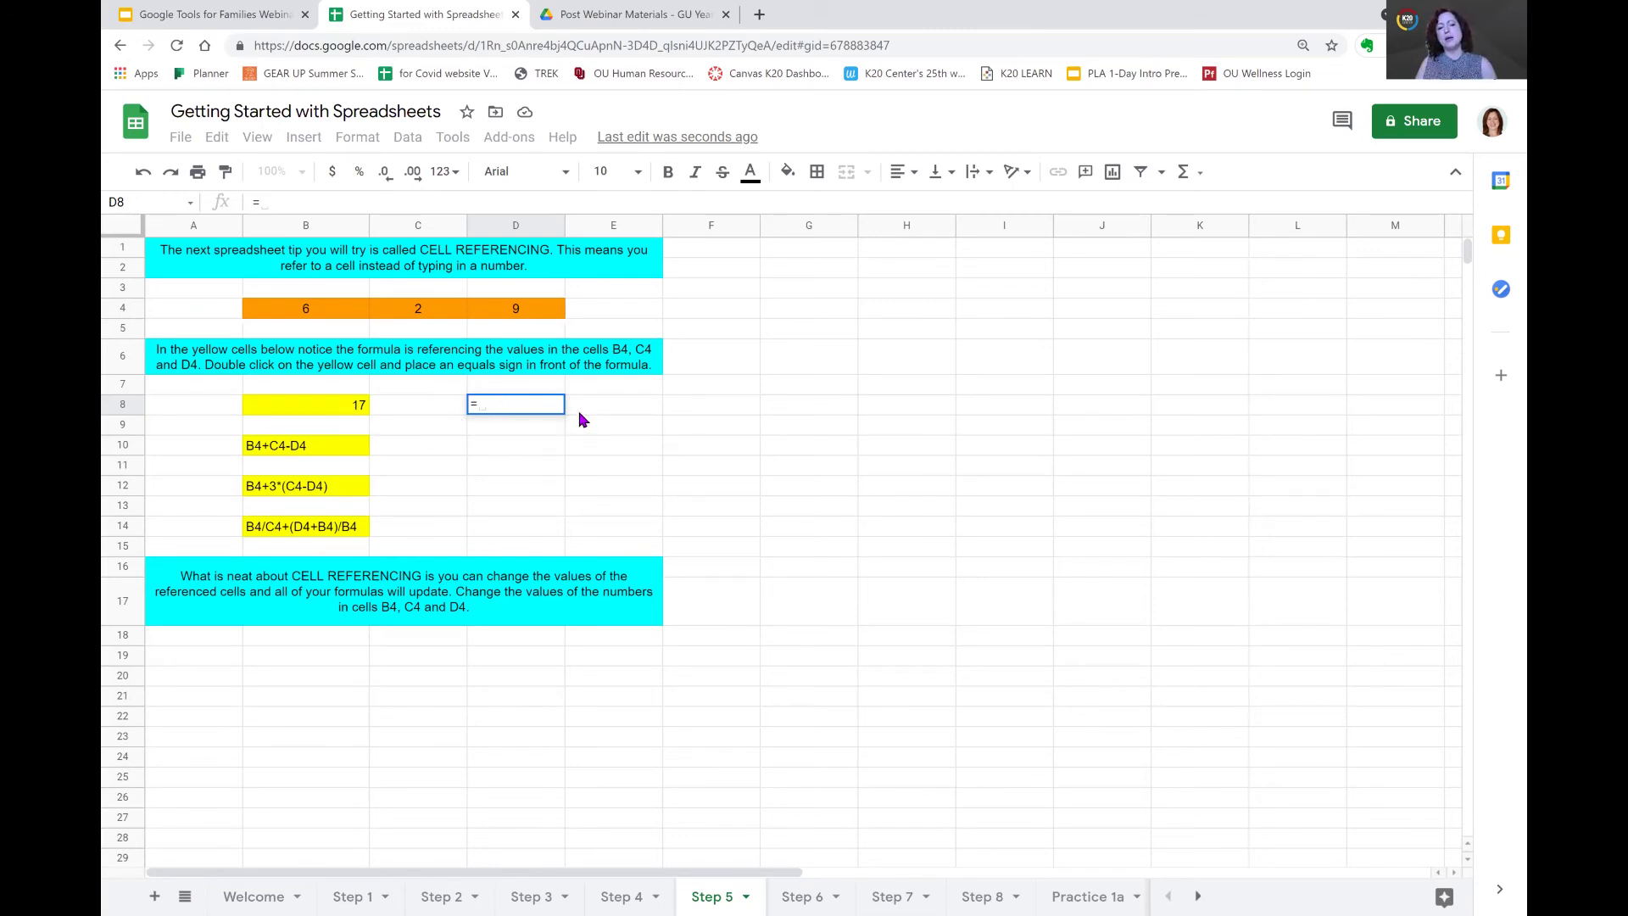
{"action": "left_click", "coordinate": [311, 313]}
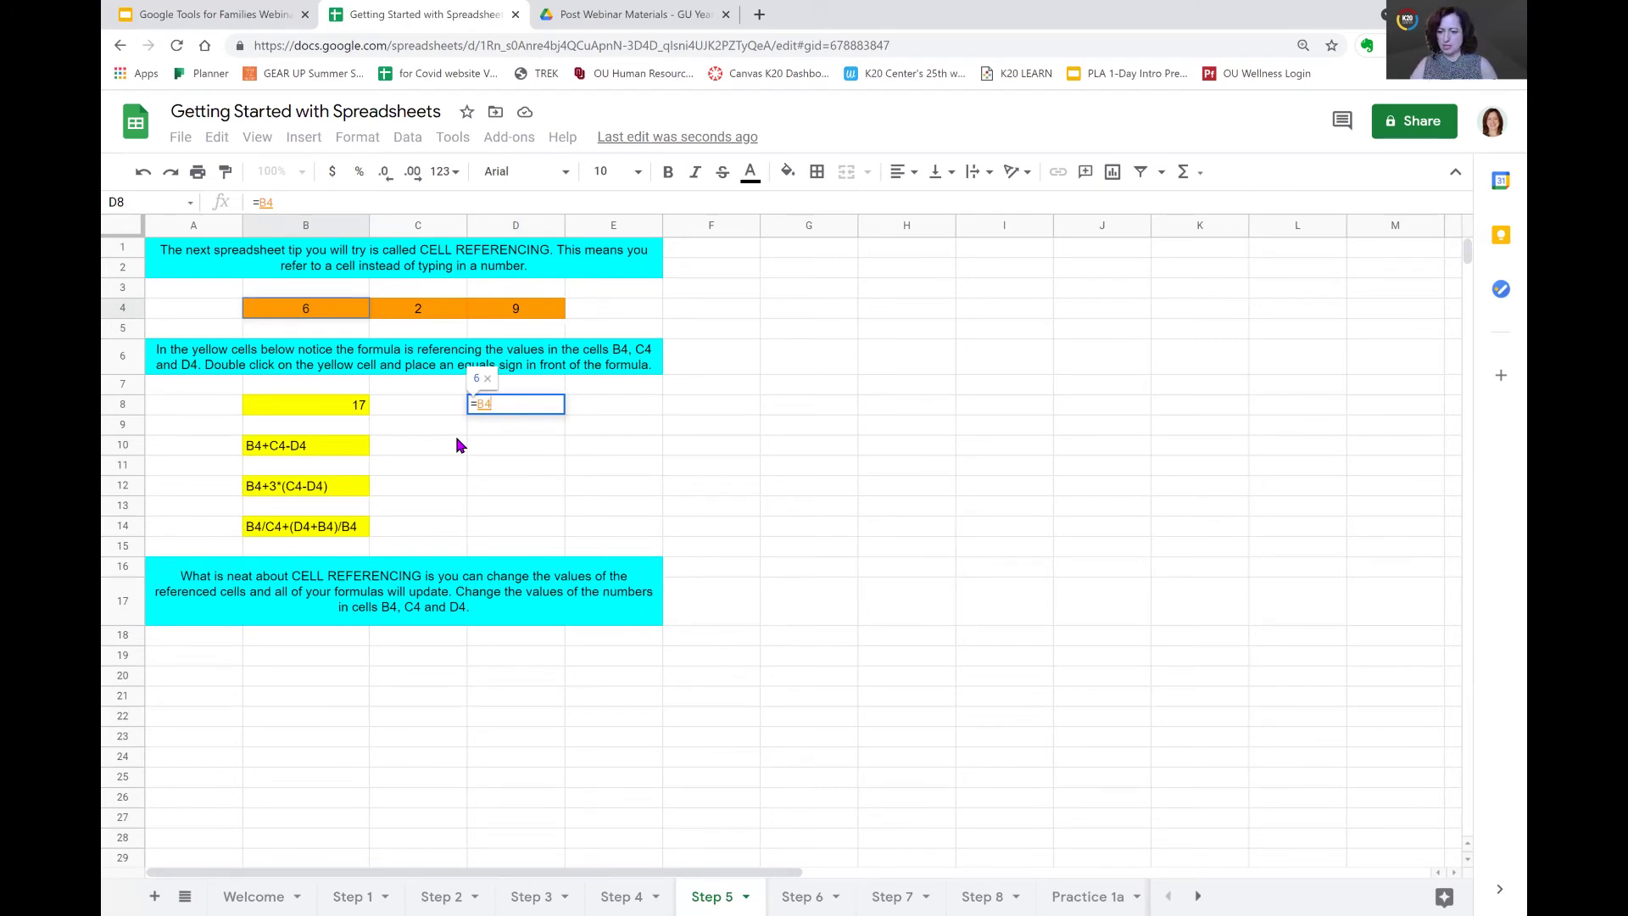
{"action": "type", "text": "+"}
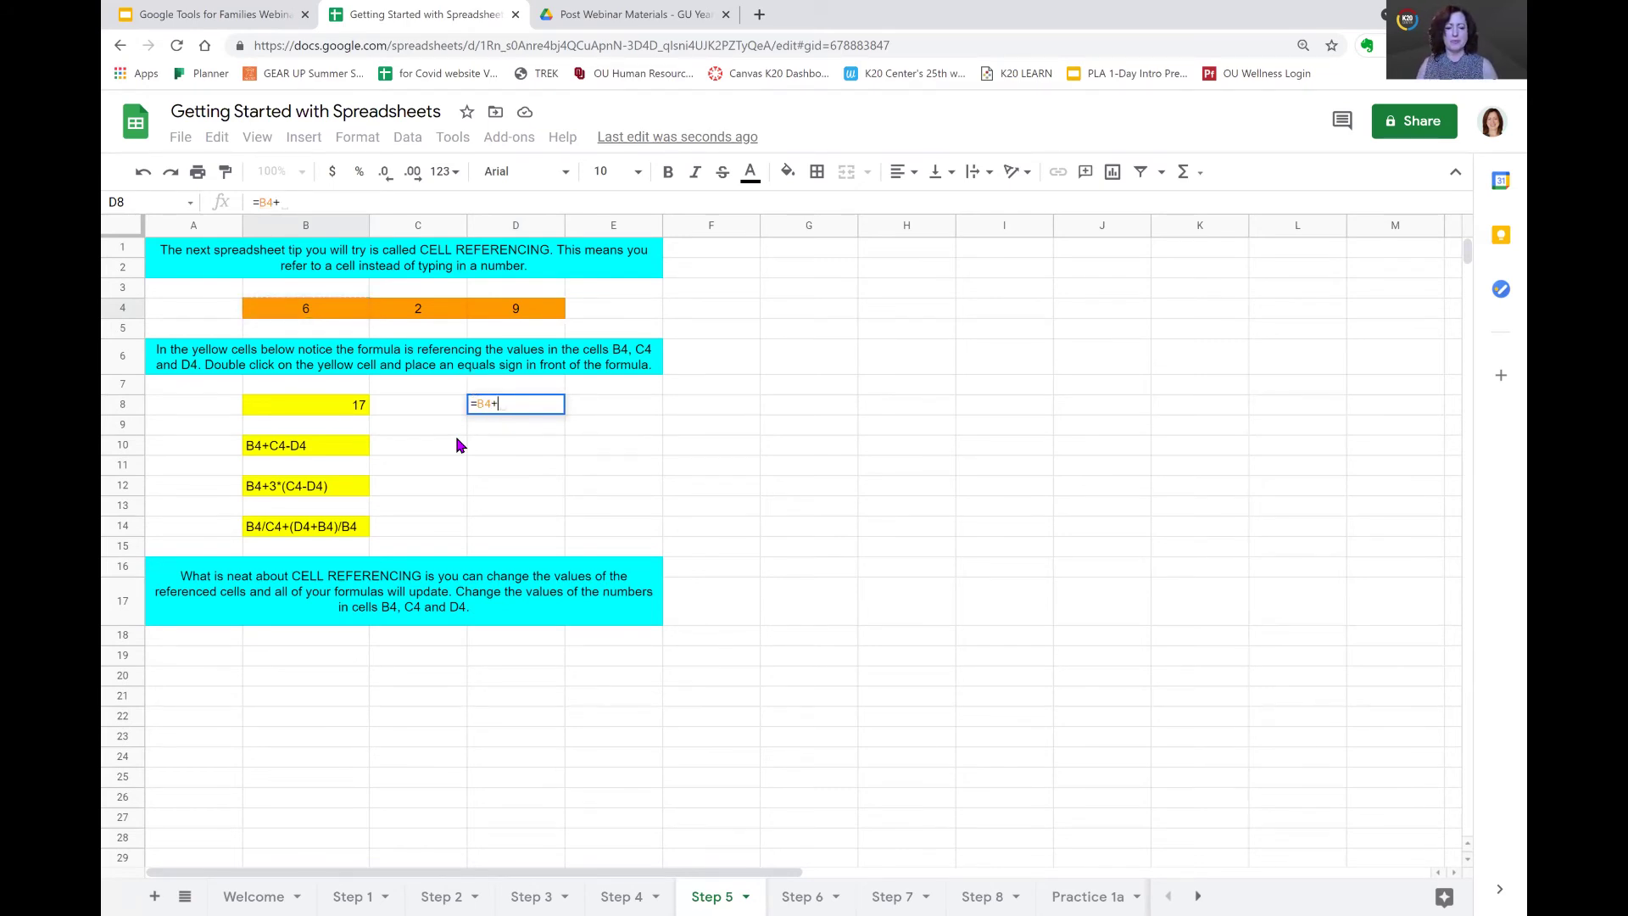
{"action": "left_click", "coordinate": [432, 321]}
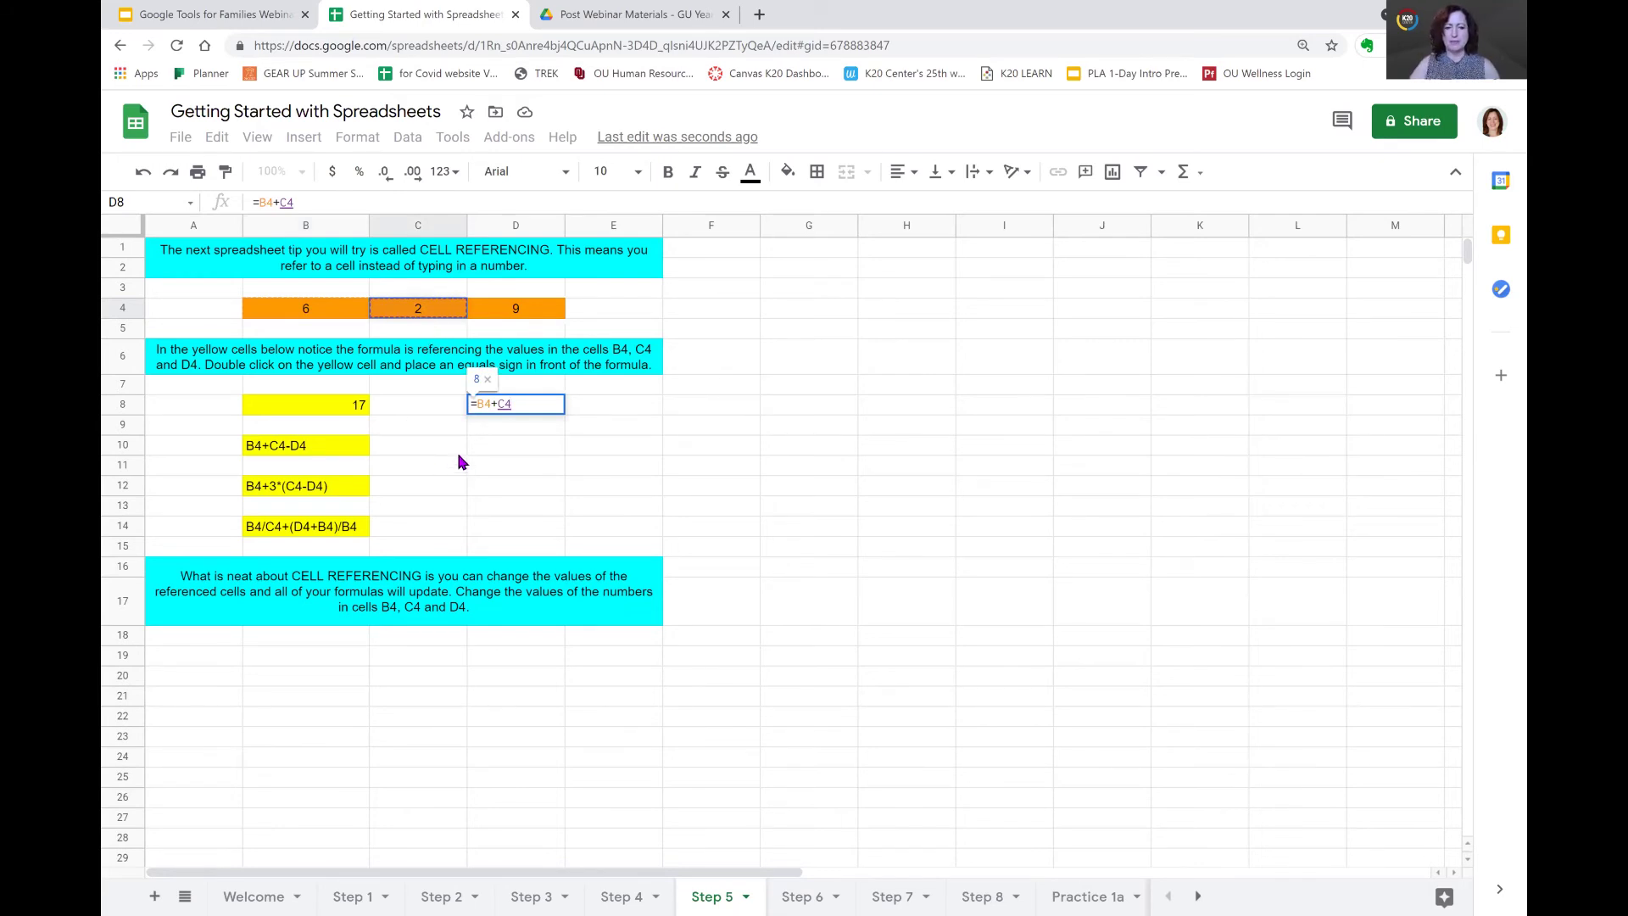
{"action": "type", "text": "+"}
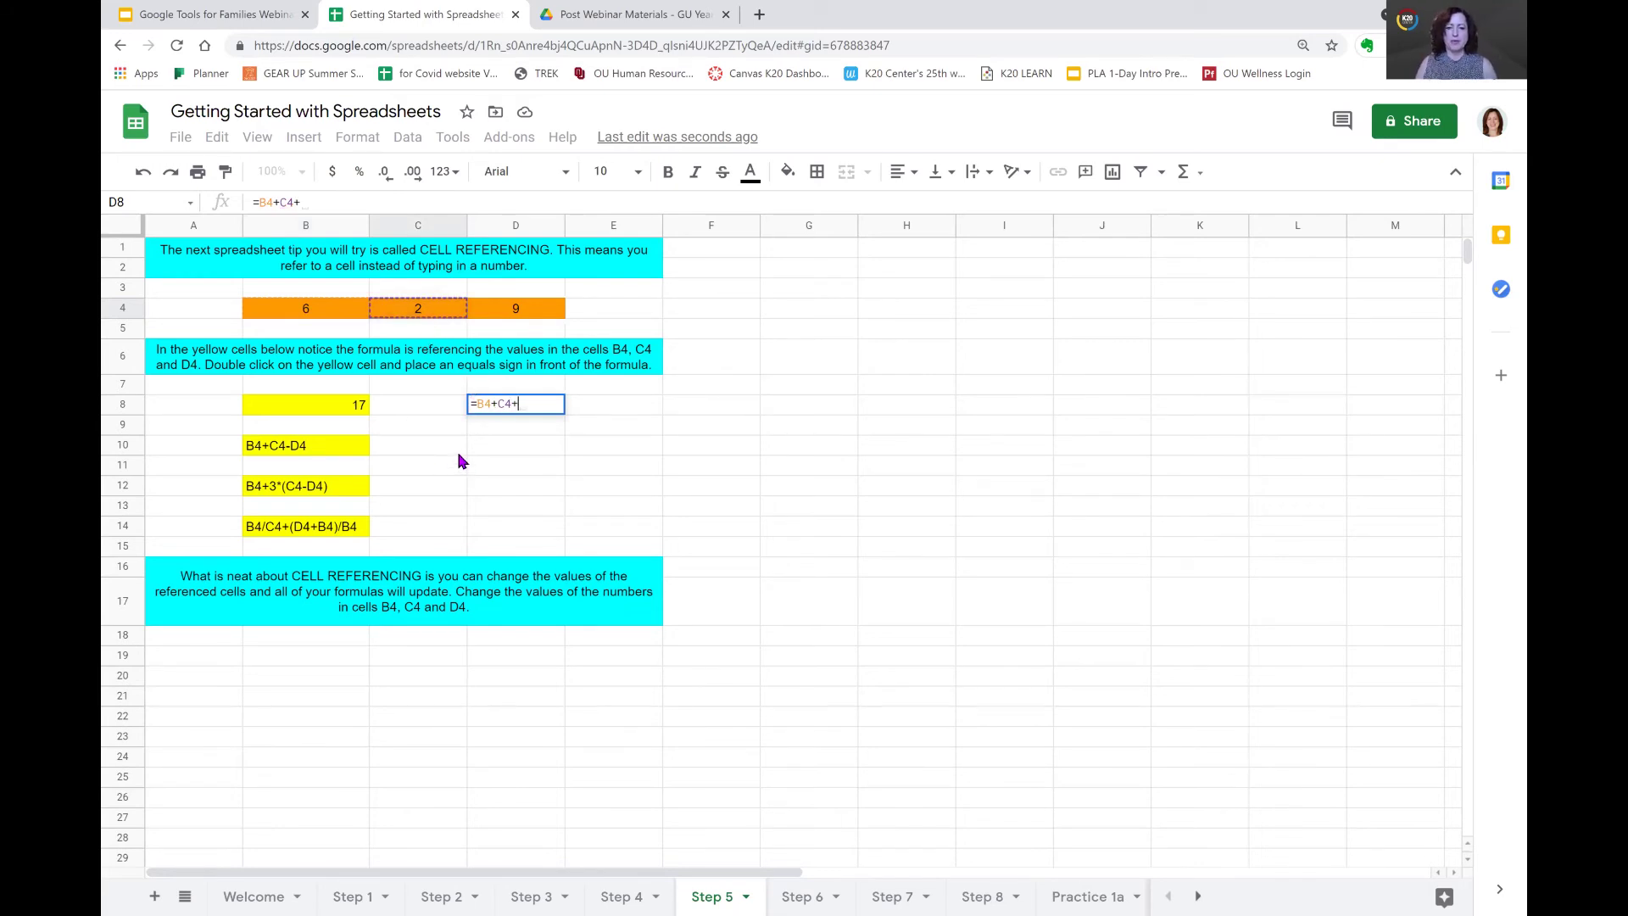
{"action": "left_click", "coordinate": [534, 310]}
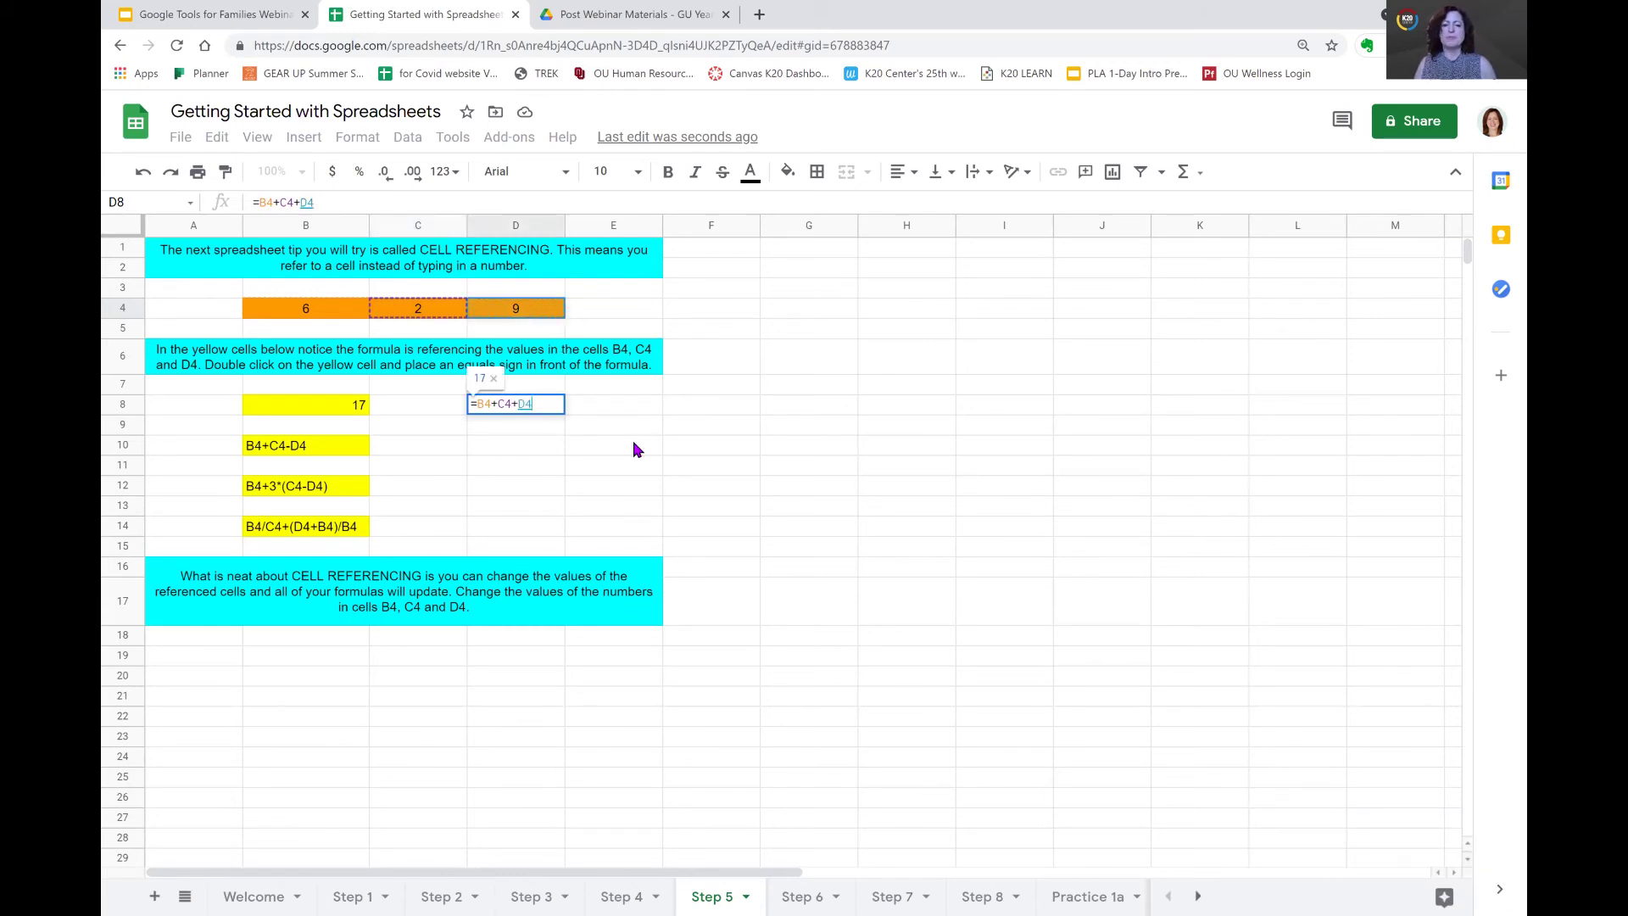
{"action": "key", "text": "Return"}
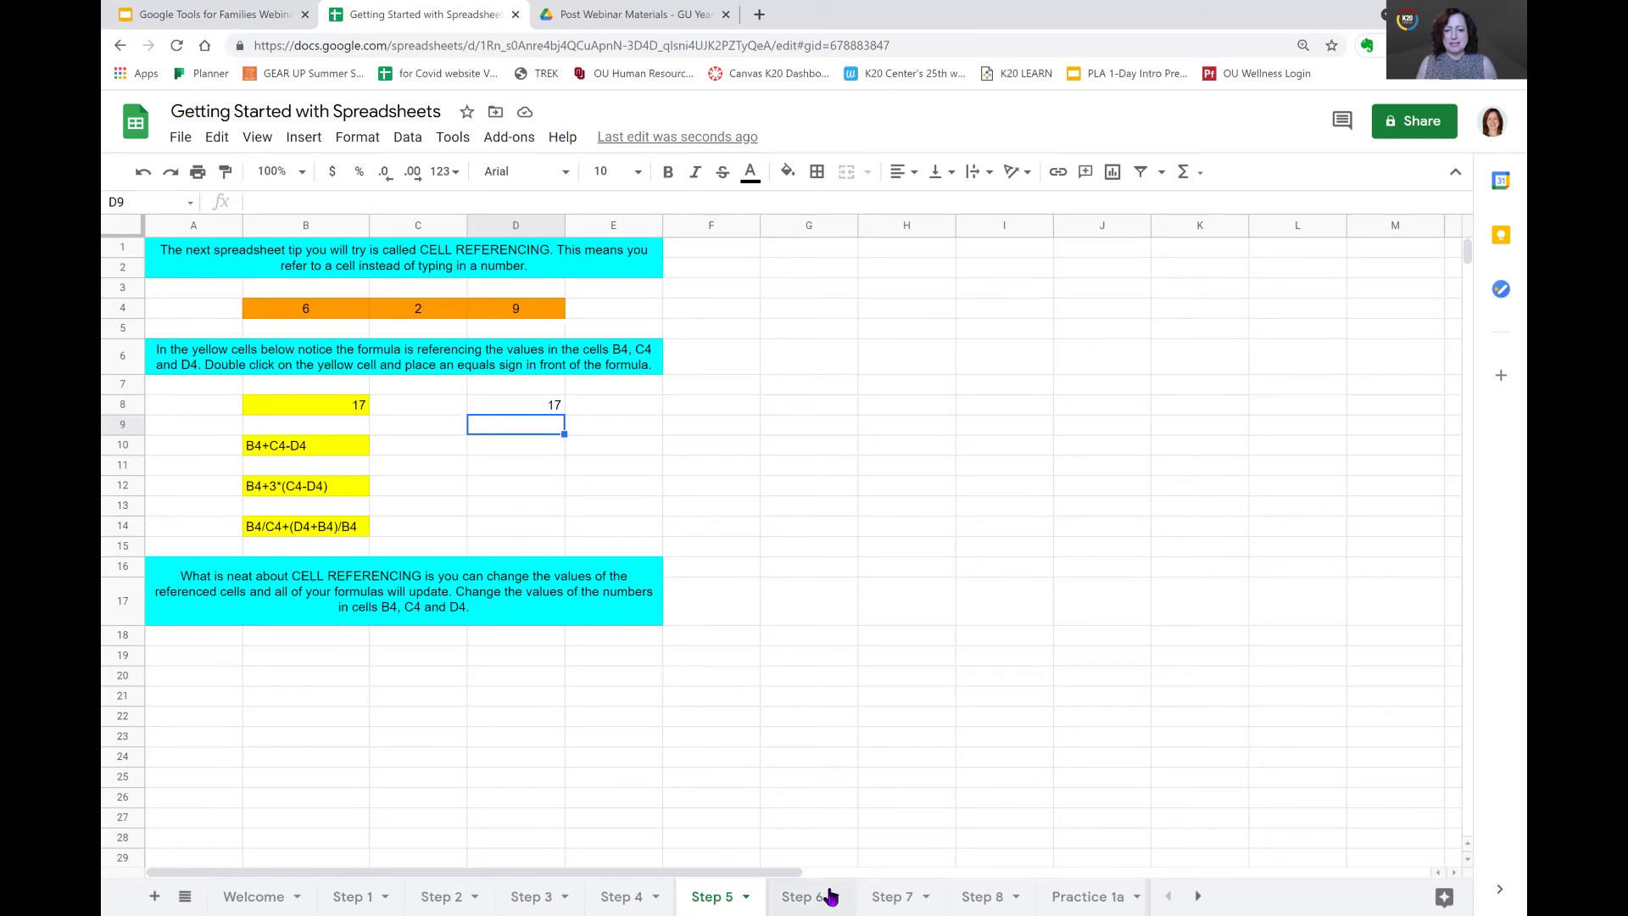
{"action": "left_click", "coordinate": [830, 896]}
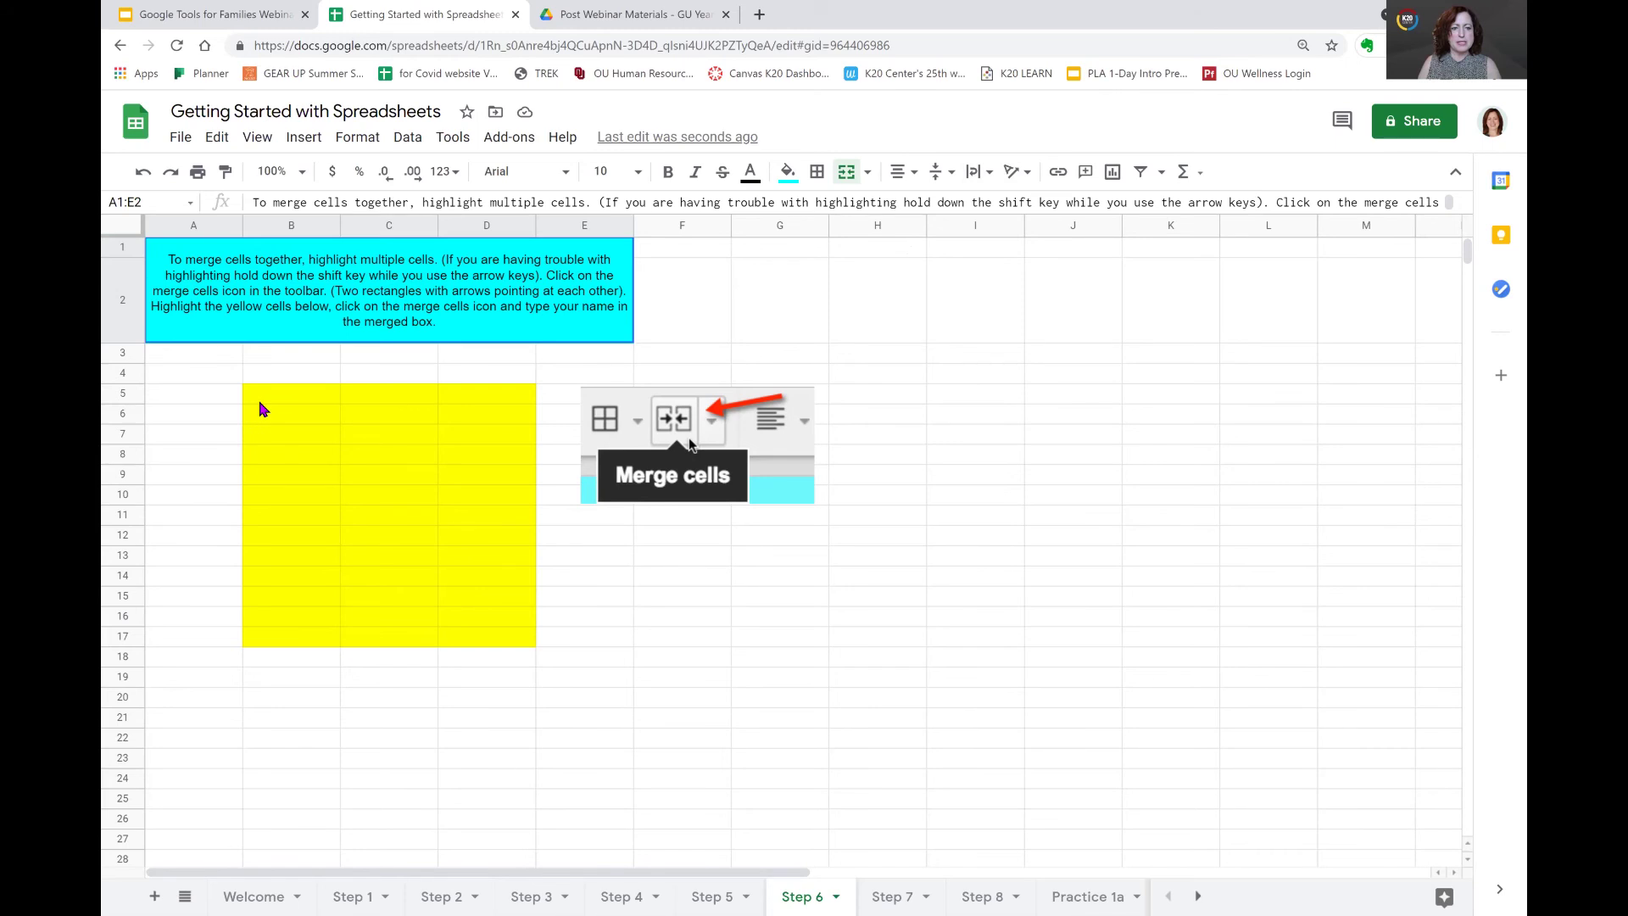
- Give the yellow block B5:D17 all borders, then merge it into one cell
{"action": "left_click_drag", "start_coordinate": [263, 405], "coordinate": [524, 650]}
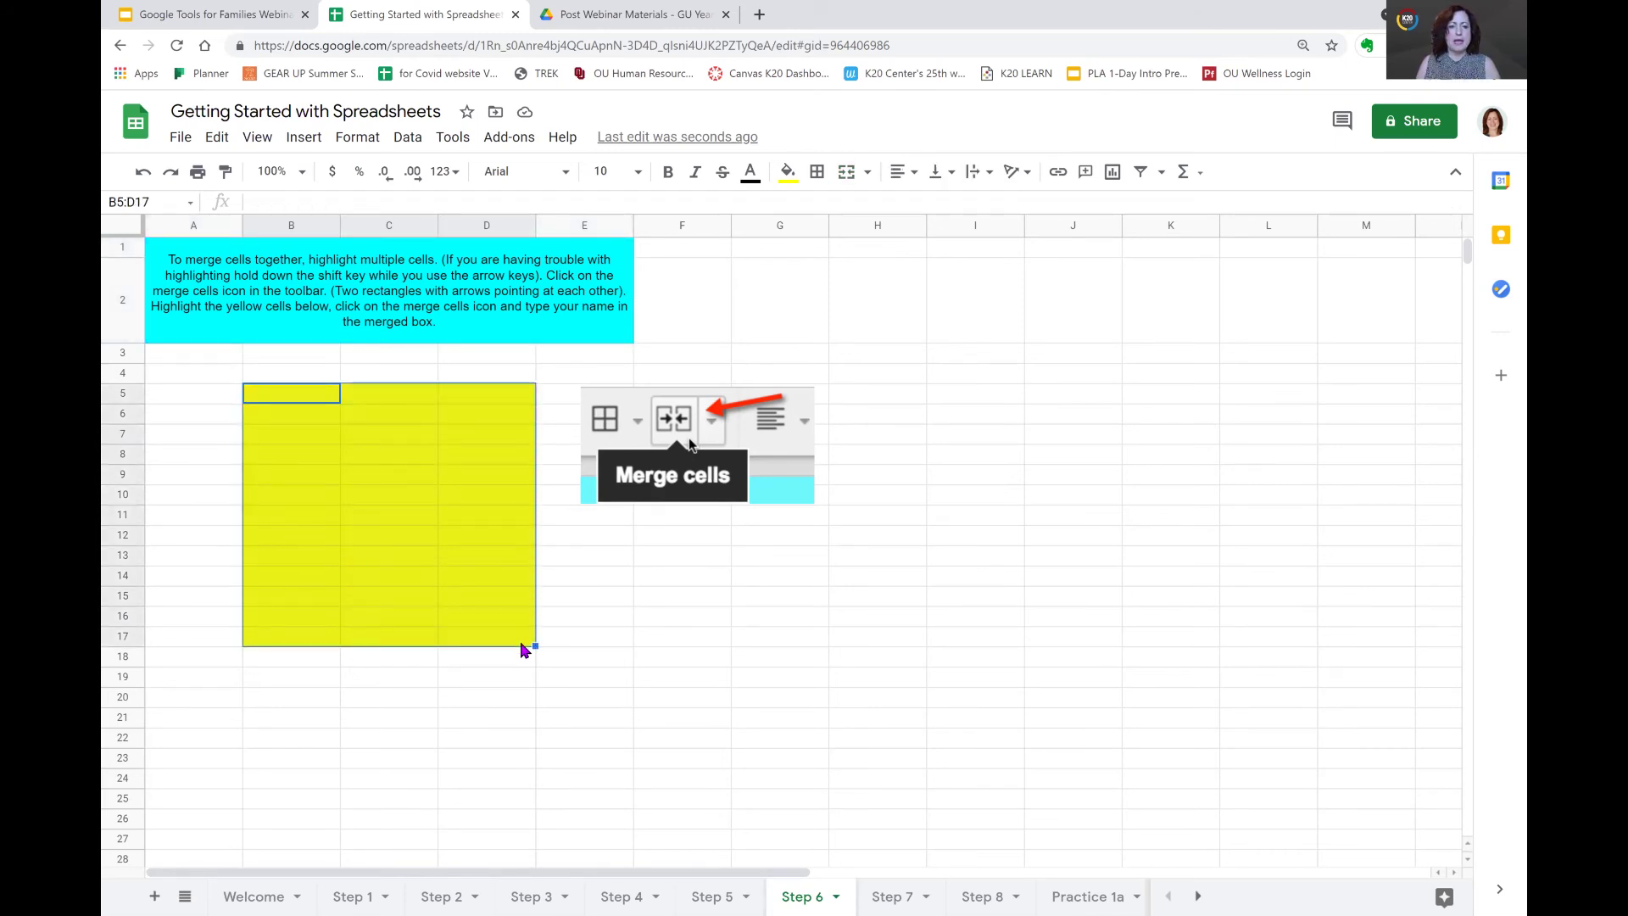
{"action": "left_click", "coordinate": [817, 173]}
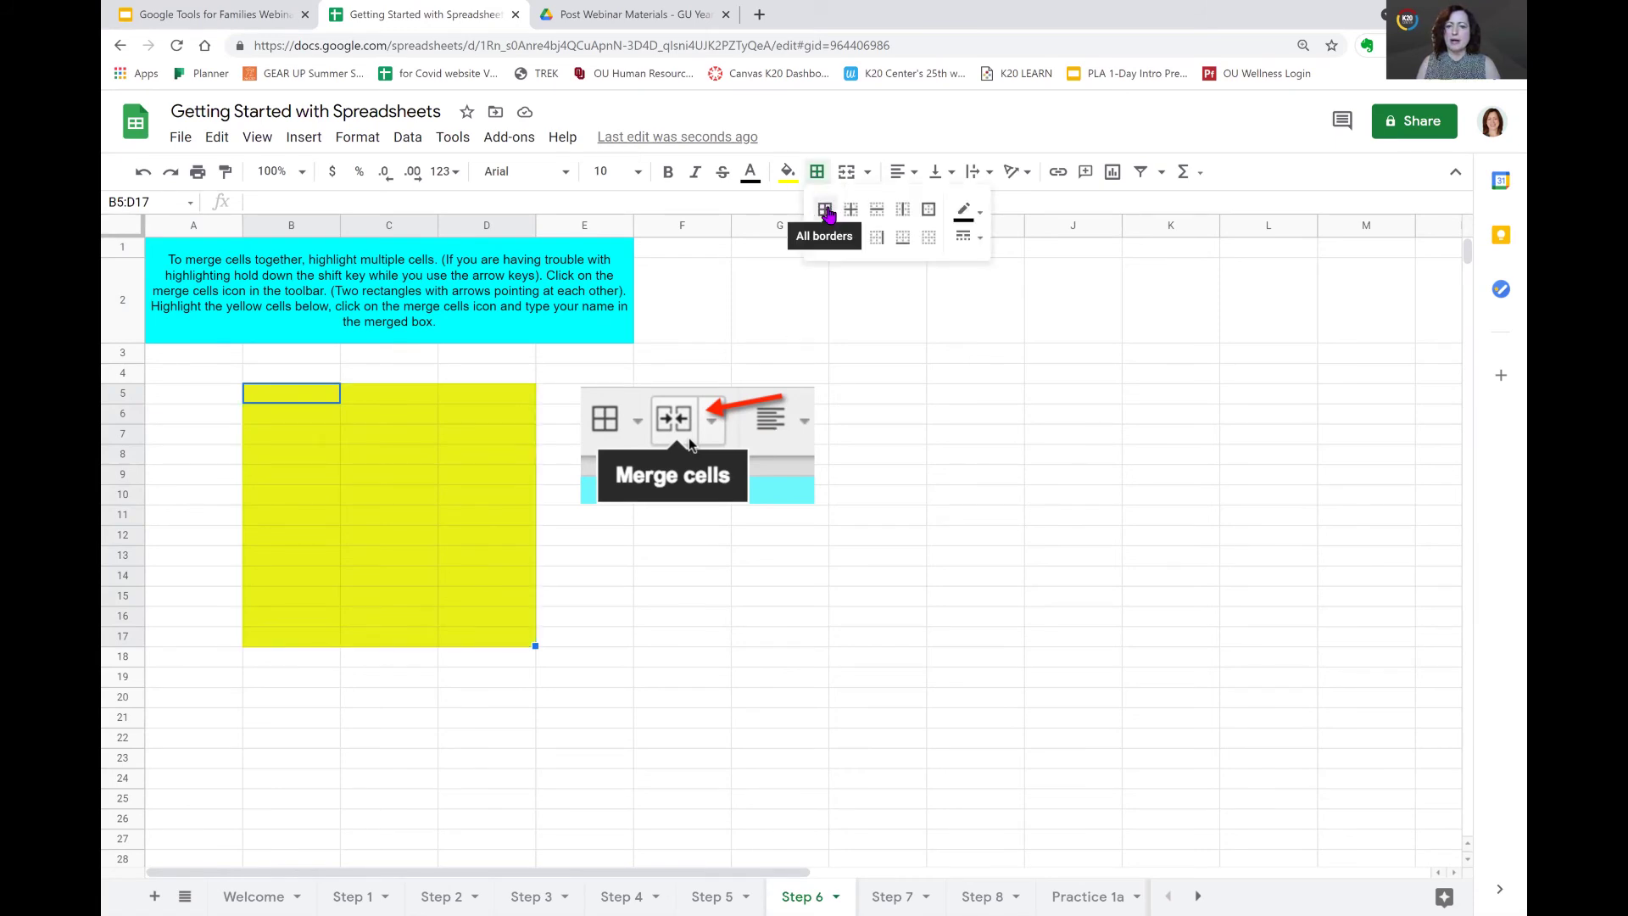
{"action": "left_click", "coordinate": [827, 212]}
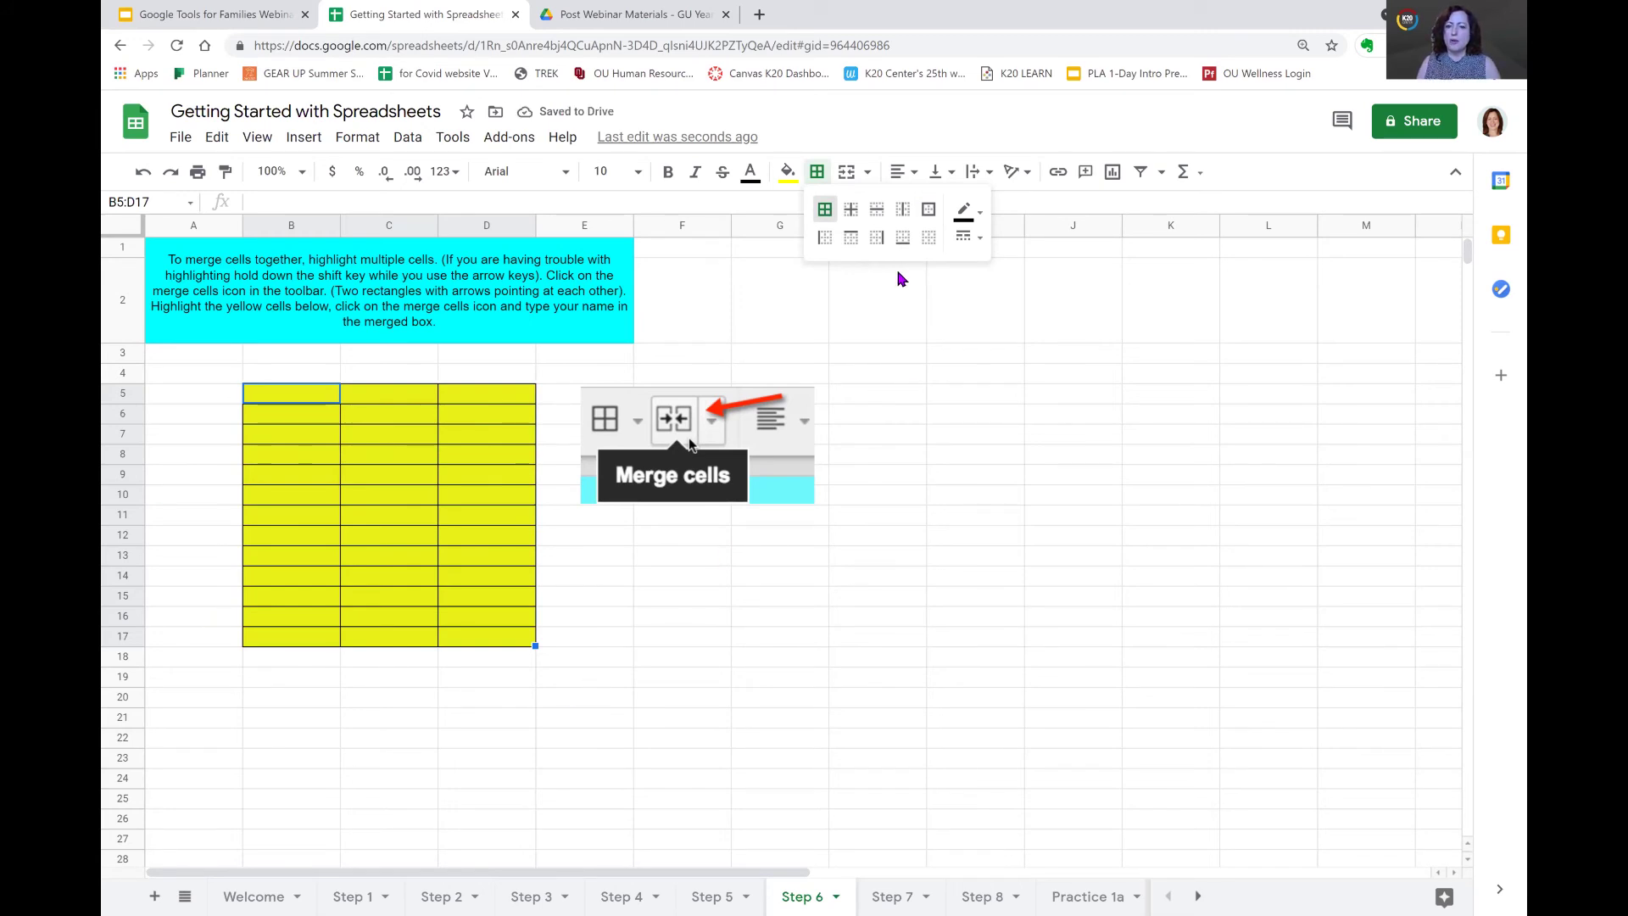
{"action": "left_click", "coordinate": [900, 395]}
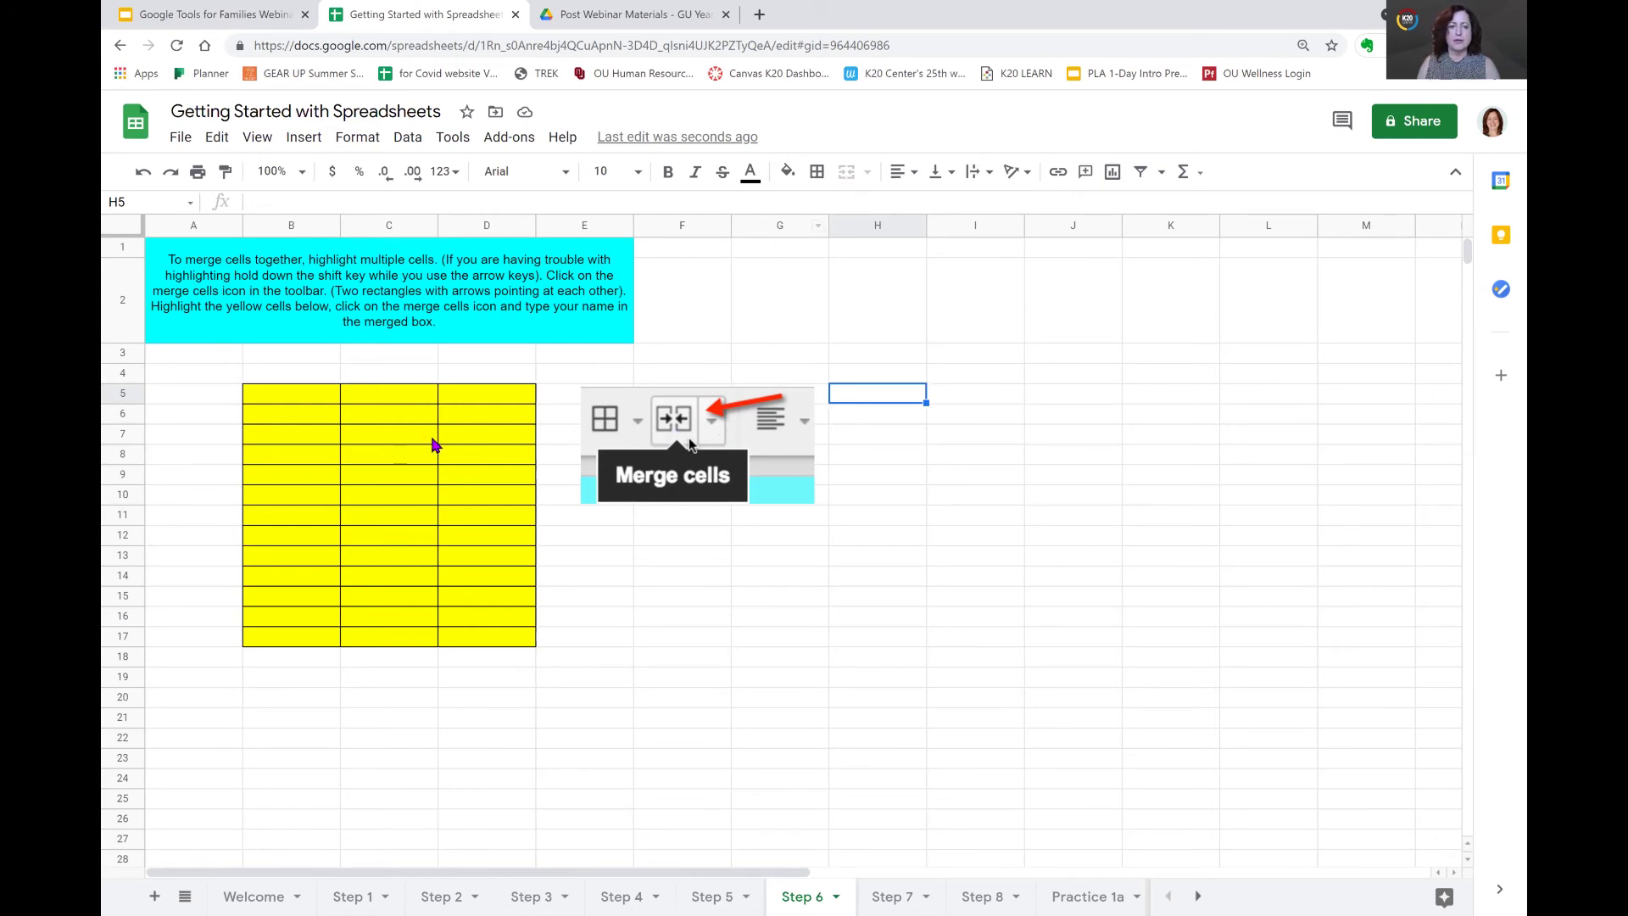
{"action": "left_click_drag", "start_coordinate": [284, 399], "coordinate": [518, 640]}
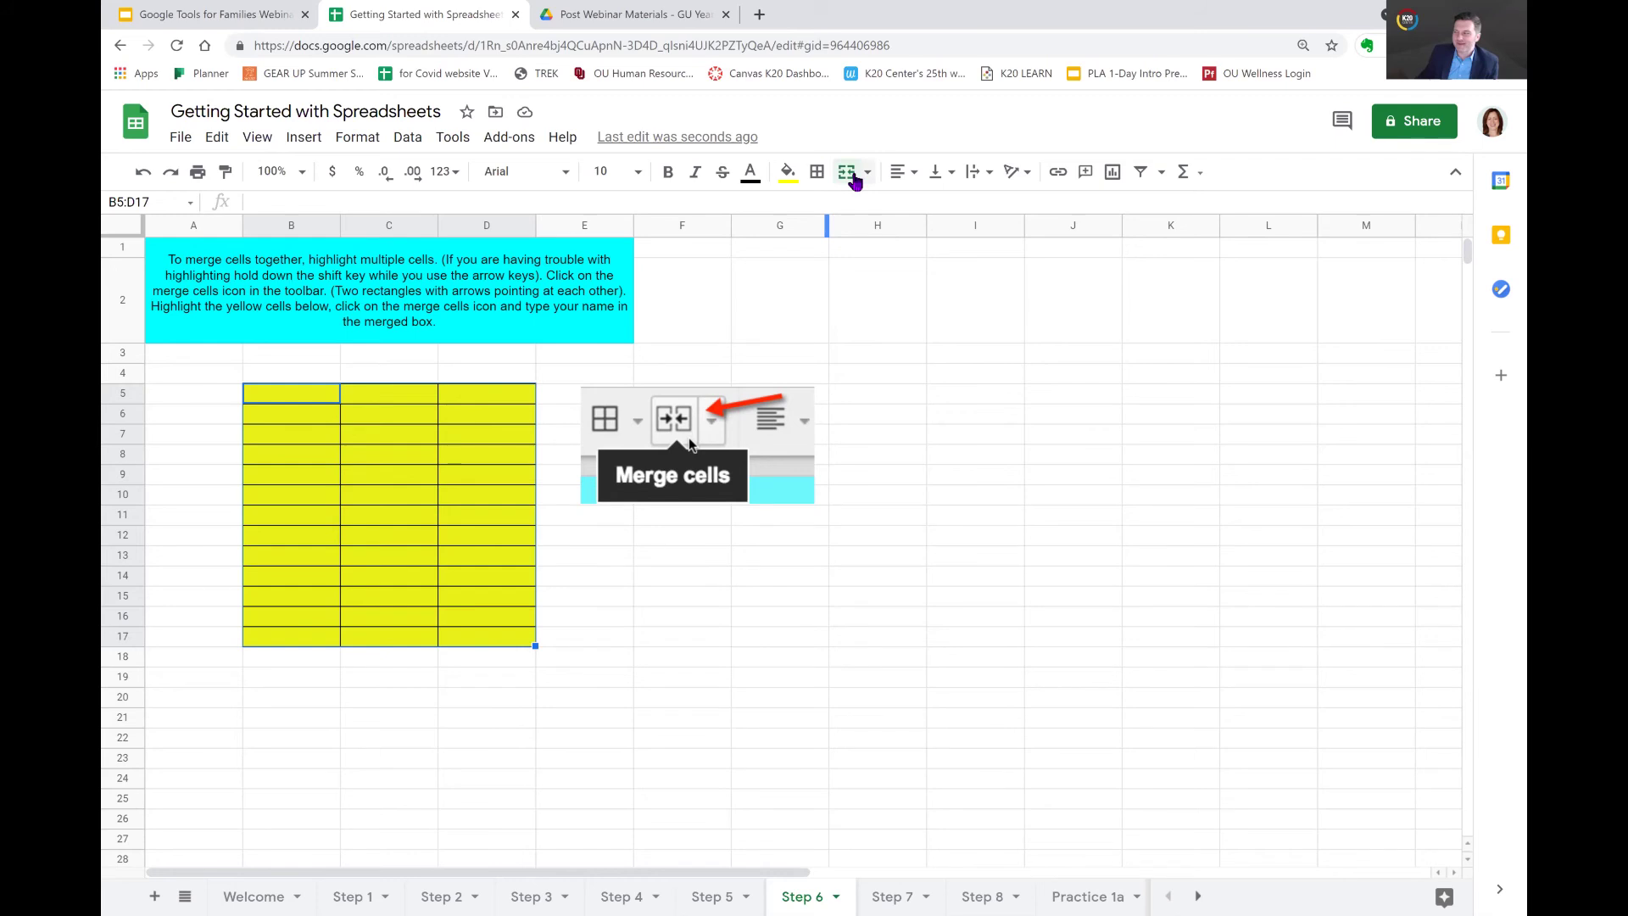
{"action": "left_click", "coordinate": [851, 174]}
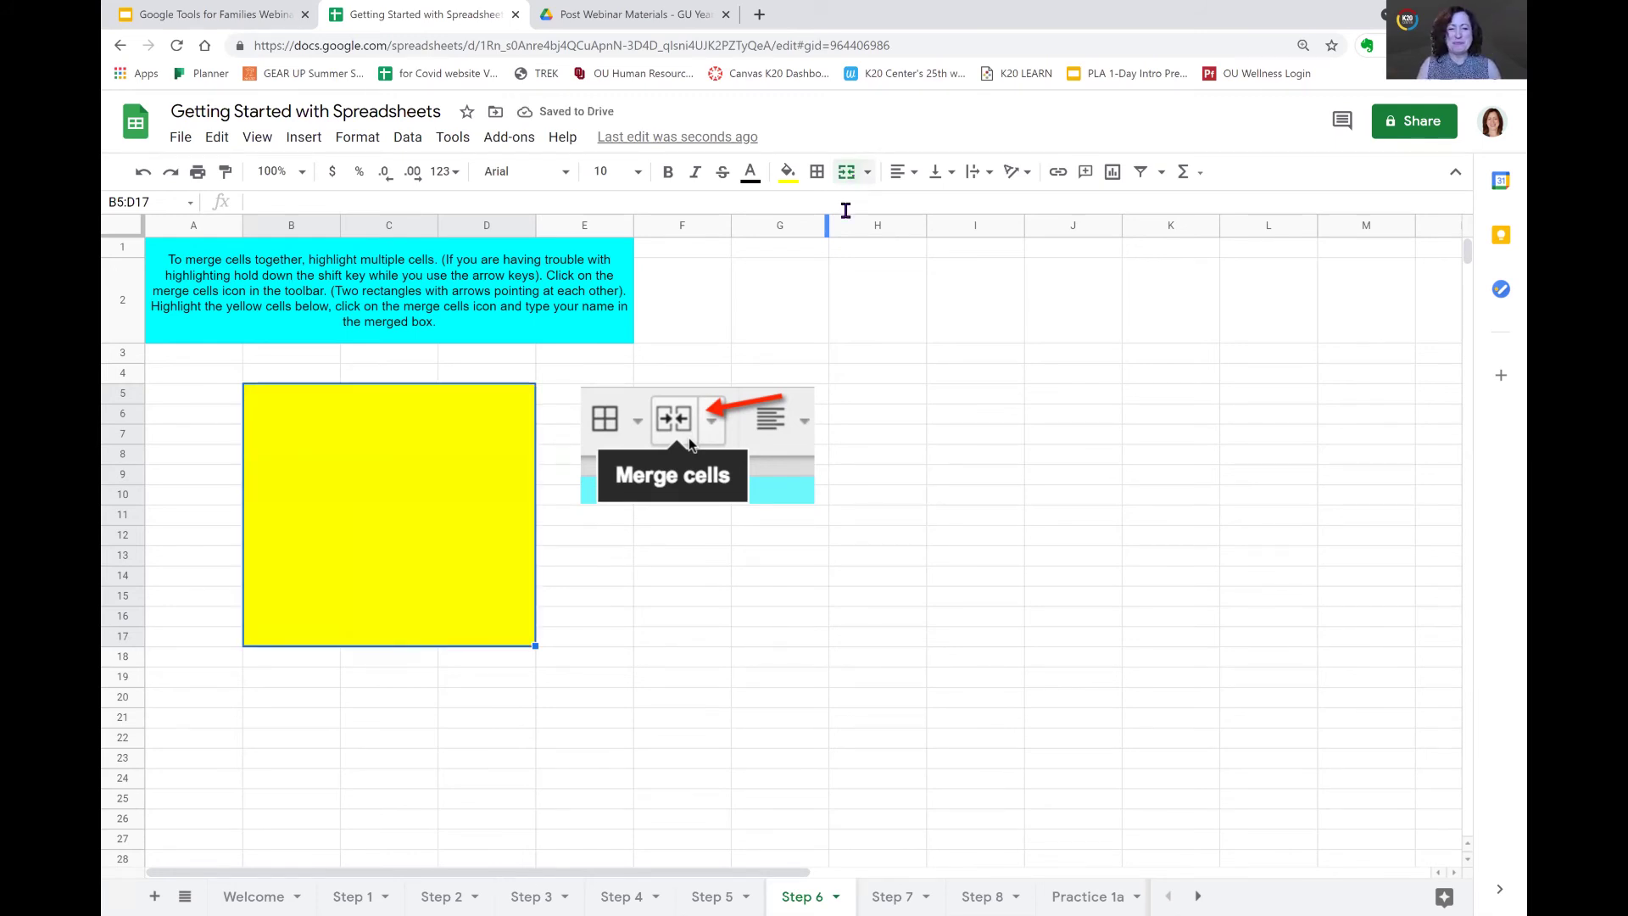
- Undo the B5:D17 merge, then merge the yellow cells into one cell again
{"action": "left_click", "coordinate": [693, 320]}
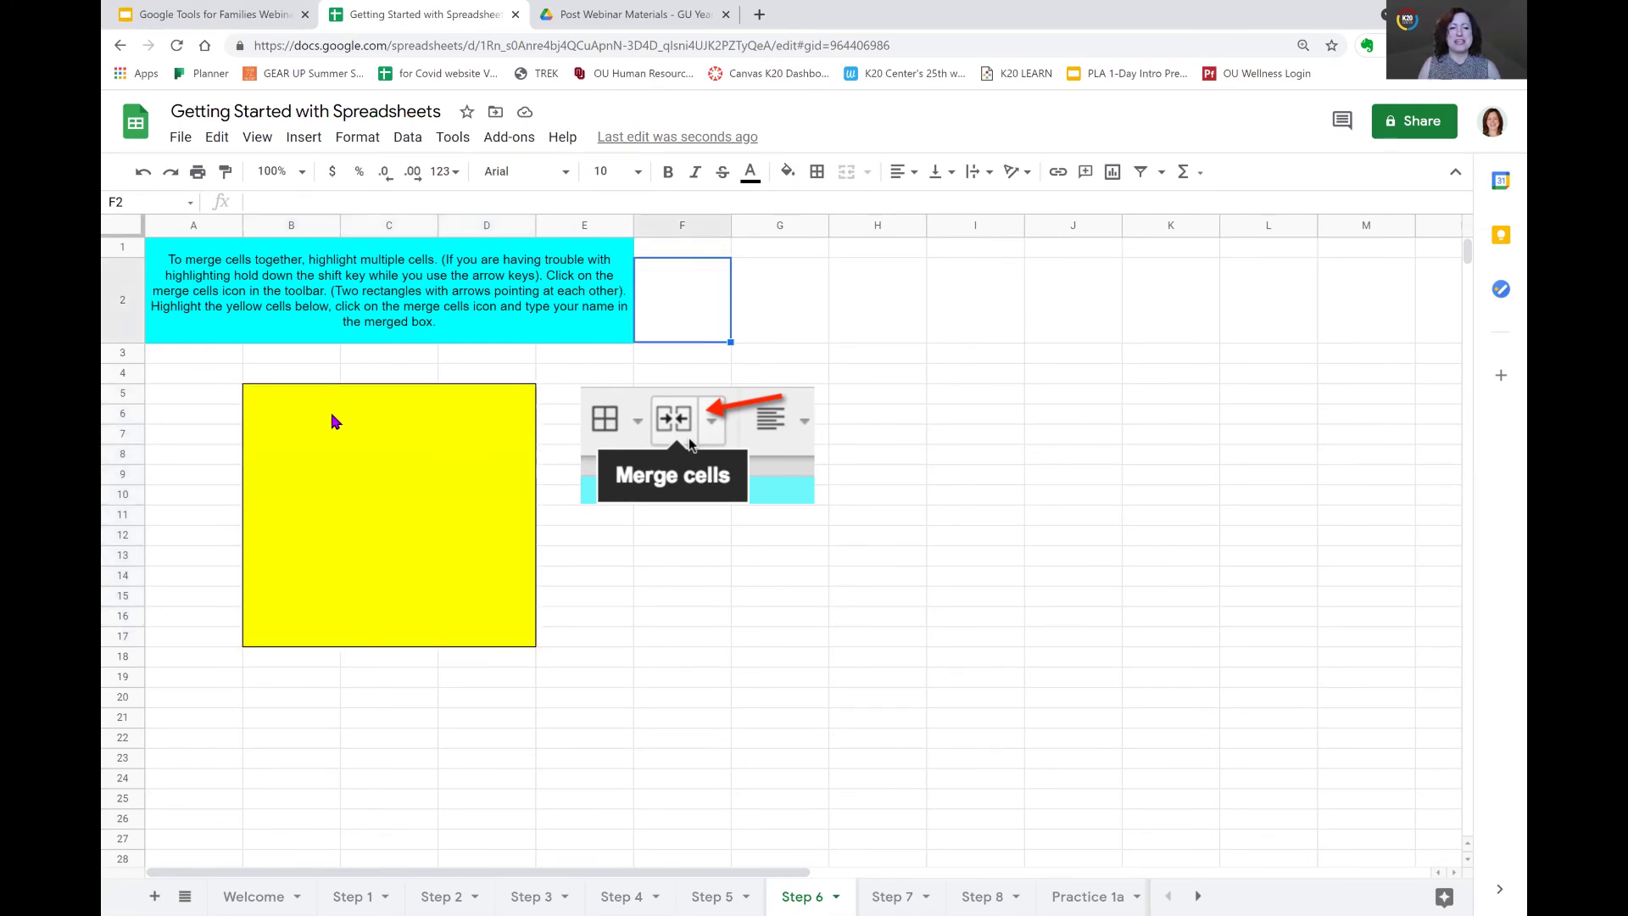
{"action": "left_click", "coordinate": [276, 407]}
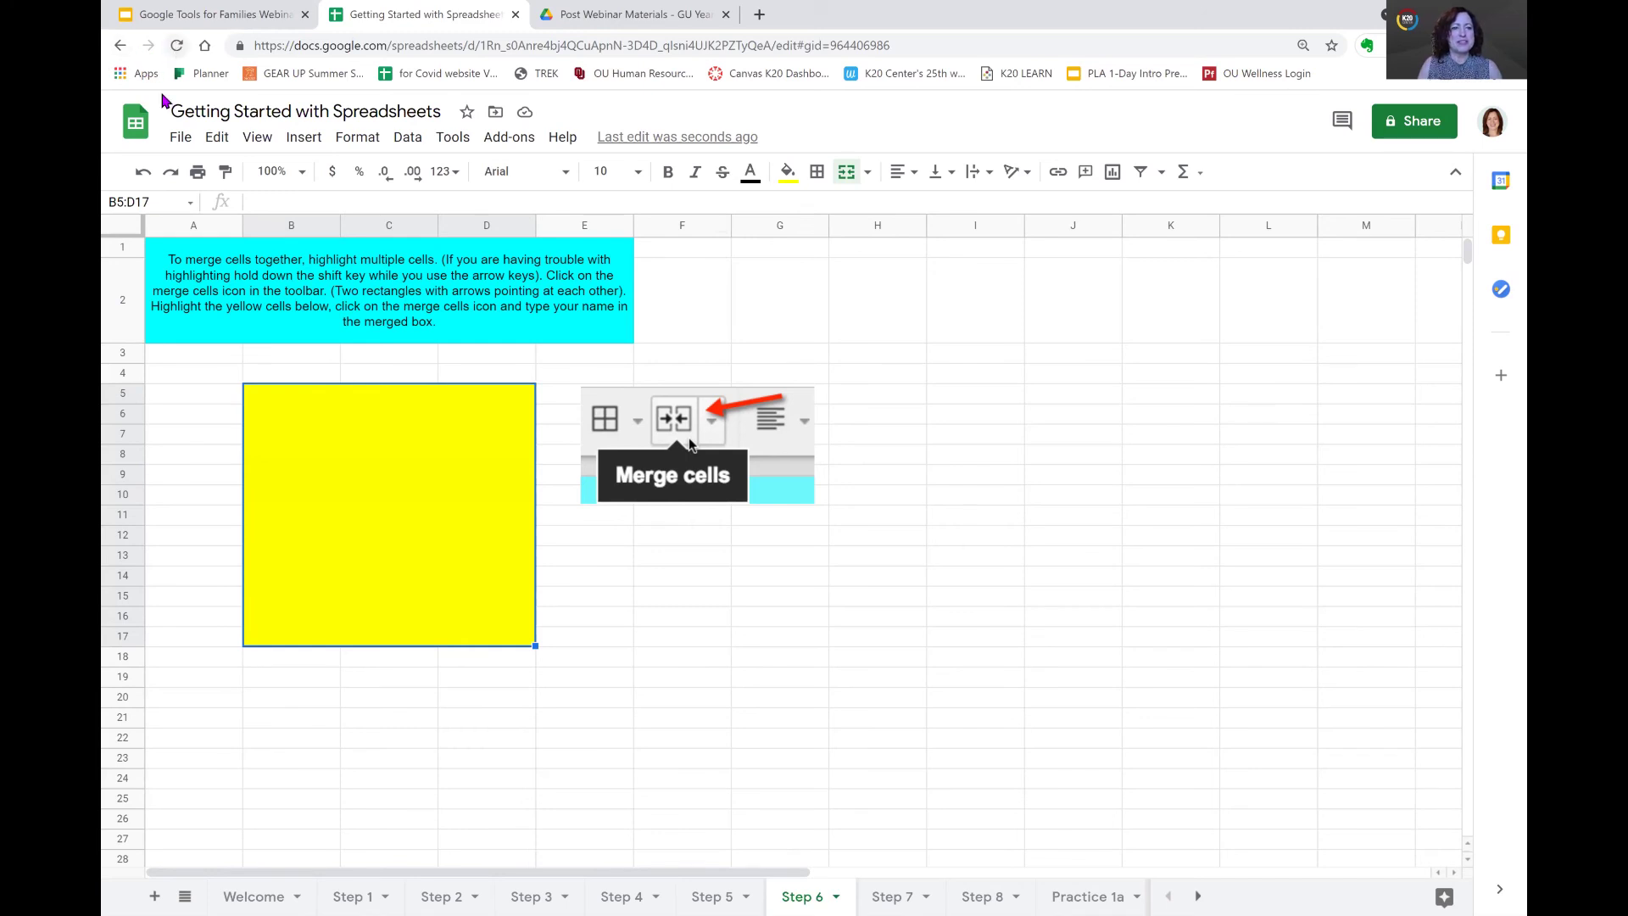
{"action": "key", "text": "ctrl+z"}
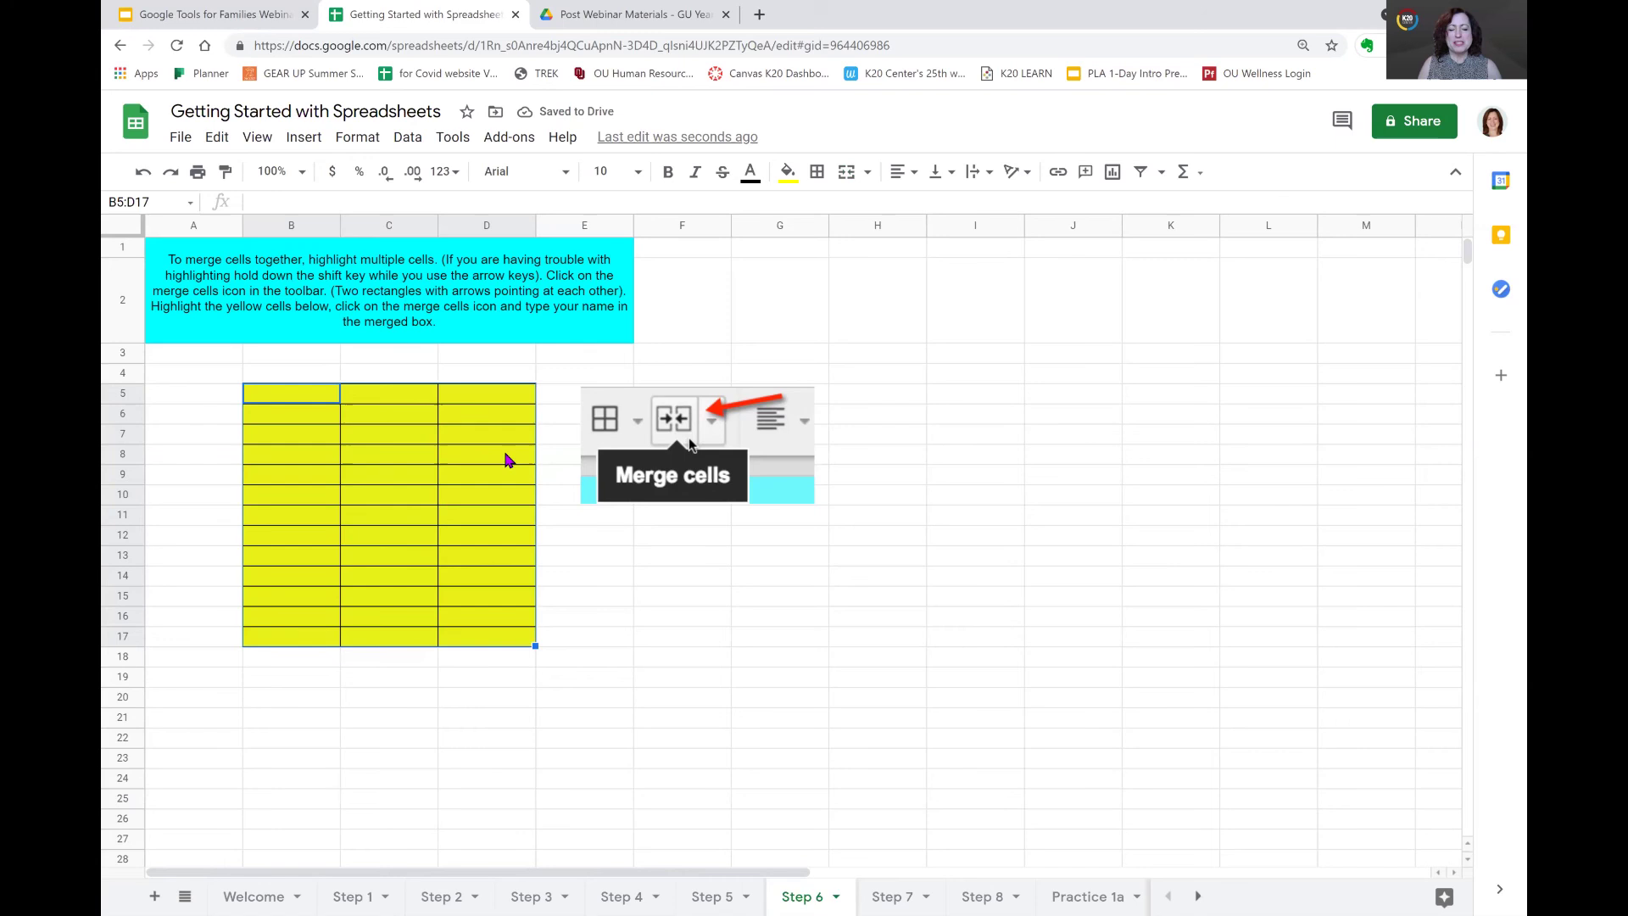
{"action": "mouse_move", "coordinate": [289, 408]}
{"action": "left_mouse_down"}
{"action": "mouse_move", "coordinate": [498, 421]}
{"action": "mouse_move", "coordinate": [513, 443]}
{"action": "mouse_move", "coordinate": [519, 644]}
{"action": "left_mouse_up"}
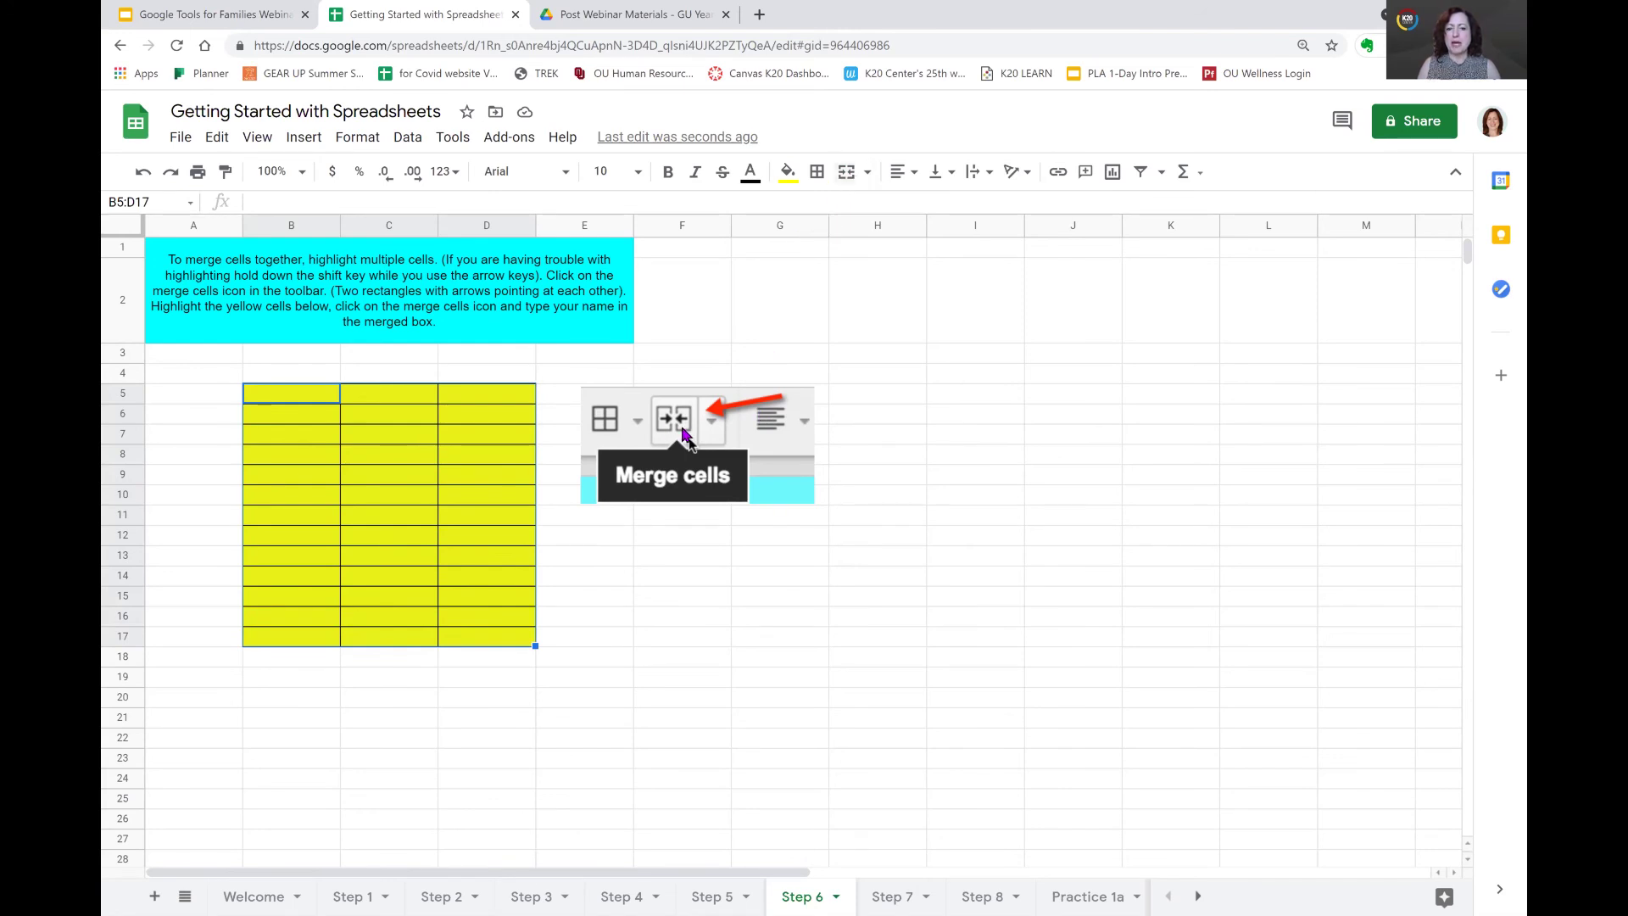
{"action": "left_click", "coordinate": [845, 174]}
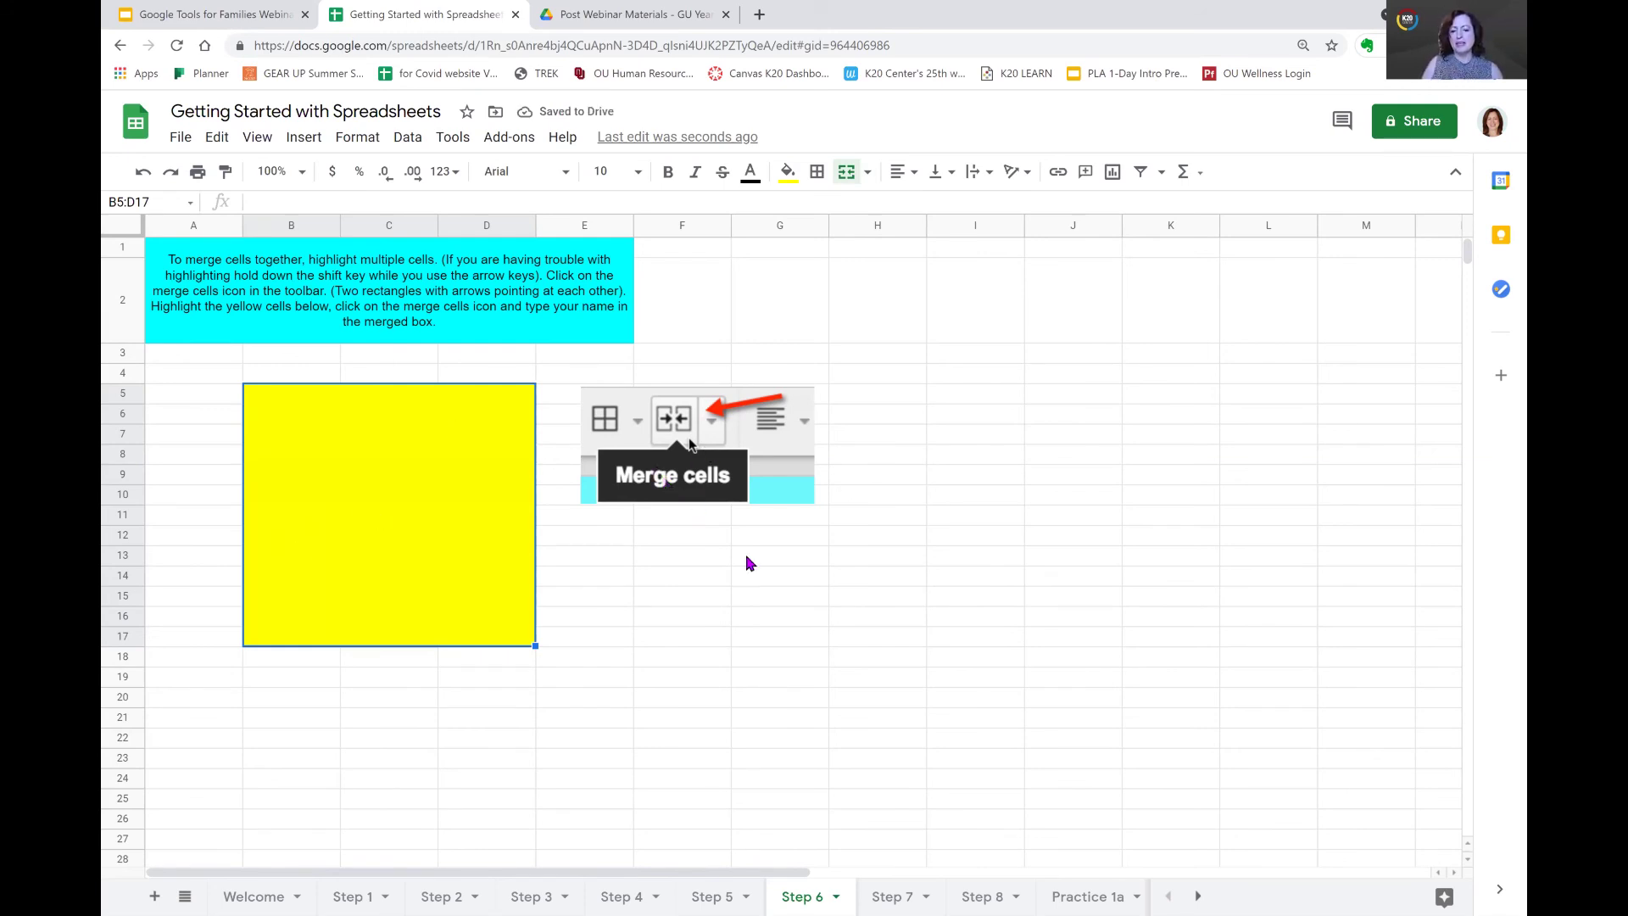
{"action": "left_click", "coordinate": [906, 895]}
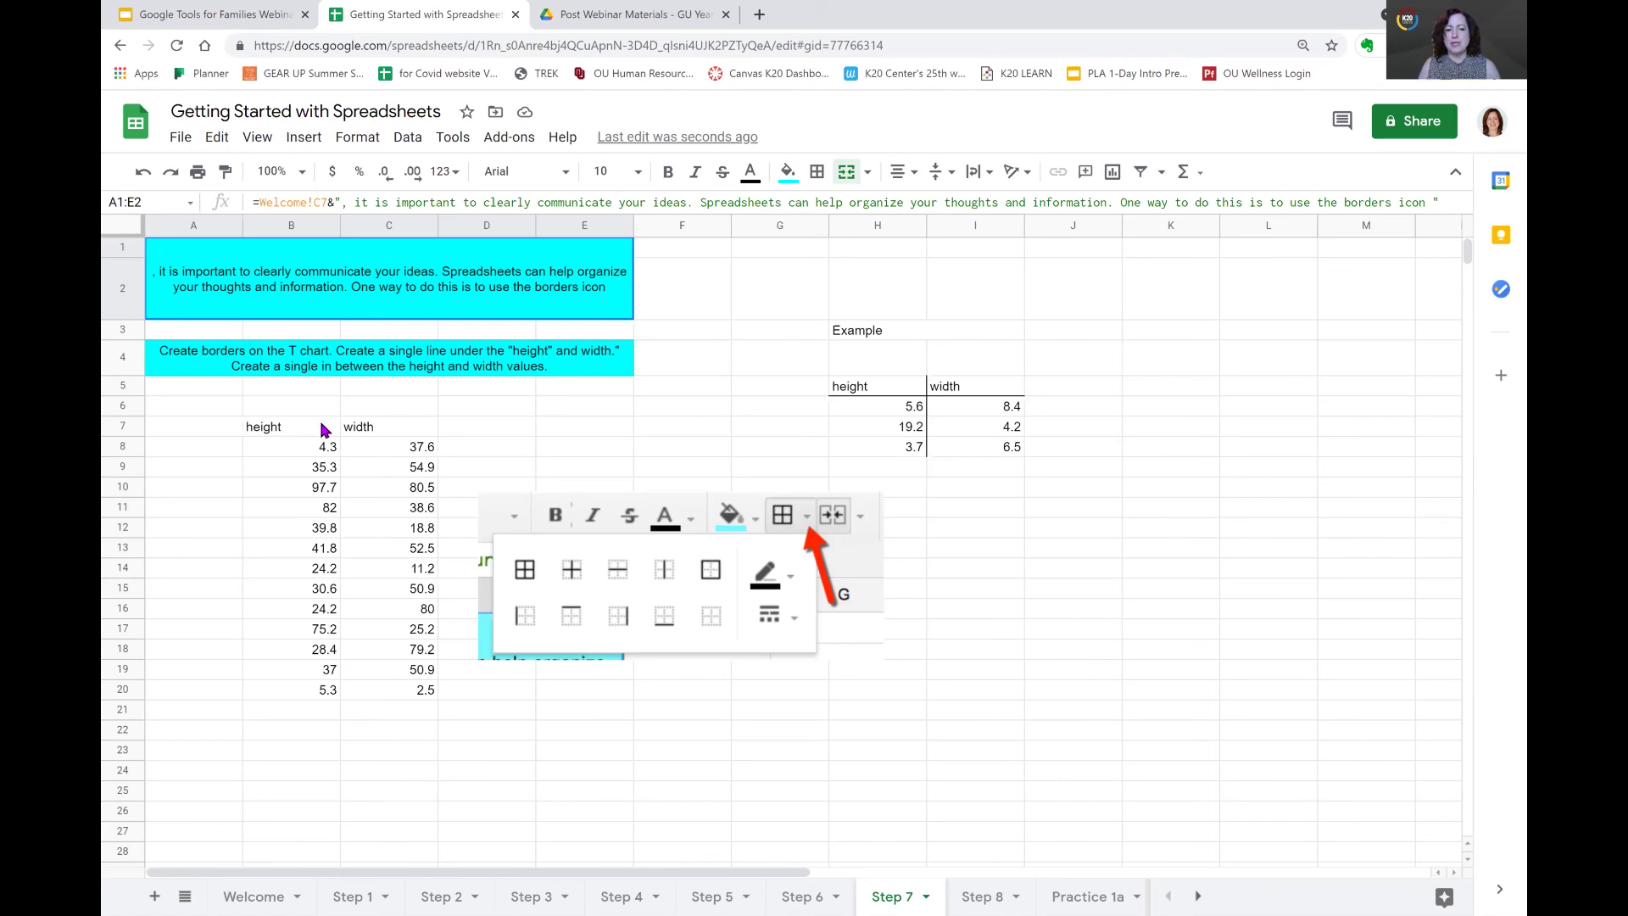
- Add a bottom border under the height and width headings in B7:C7
{"action": "left_click_drag", "start_coordinate": [319, 425], "coordinate": [421, 425]}
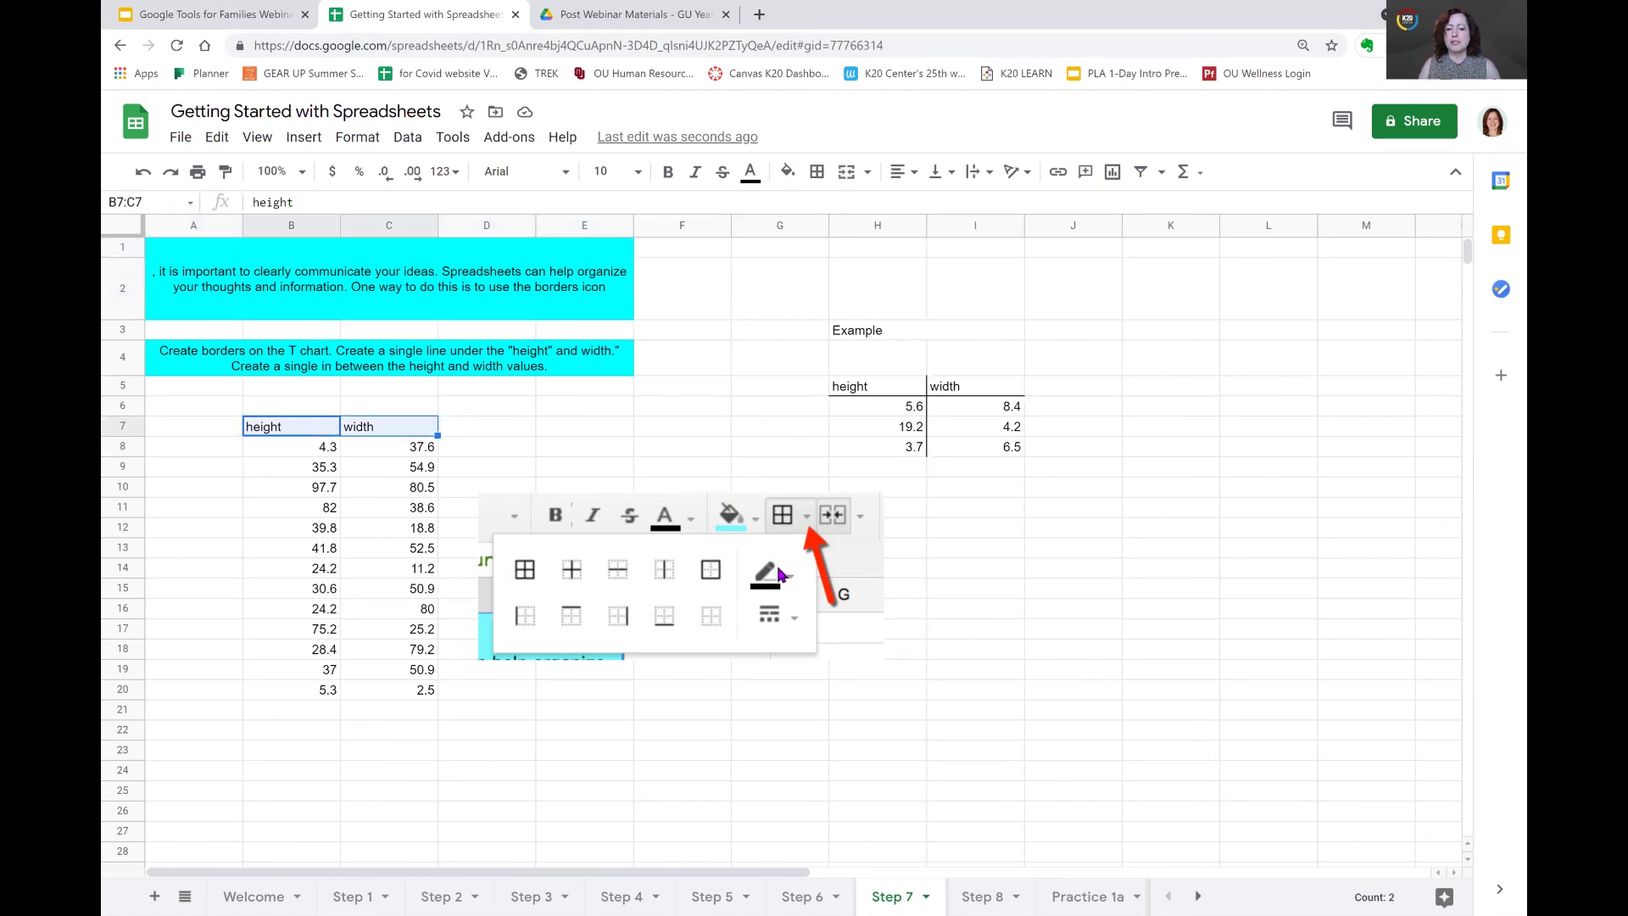
{"action": "left_click", "coordinate": [817, 173]}
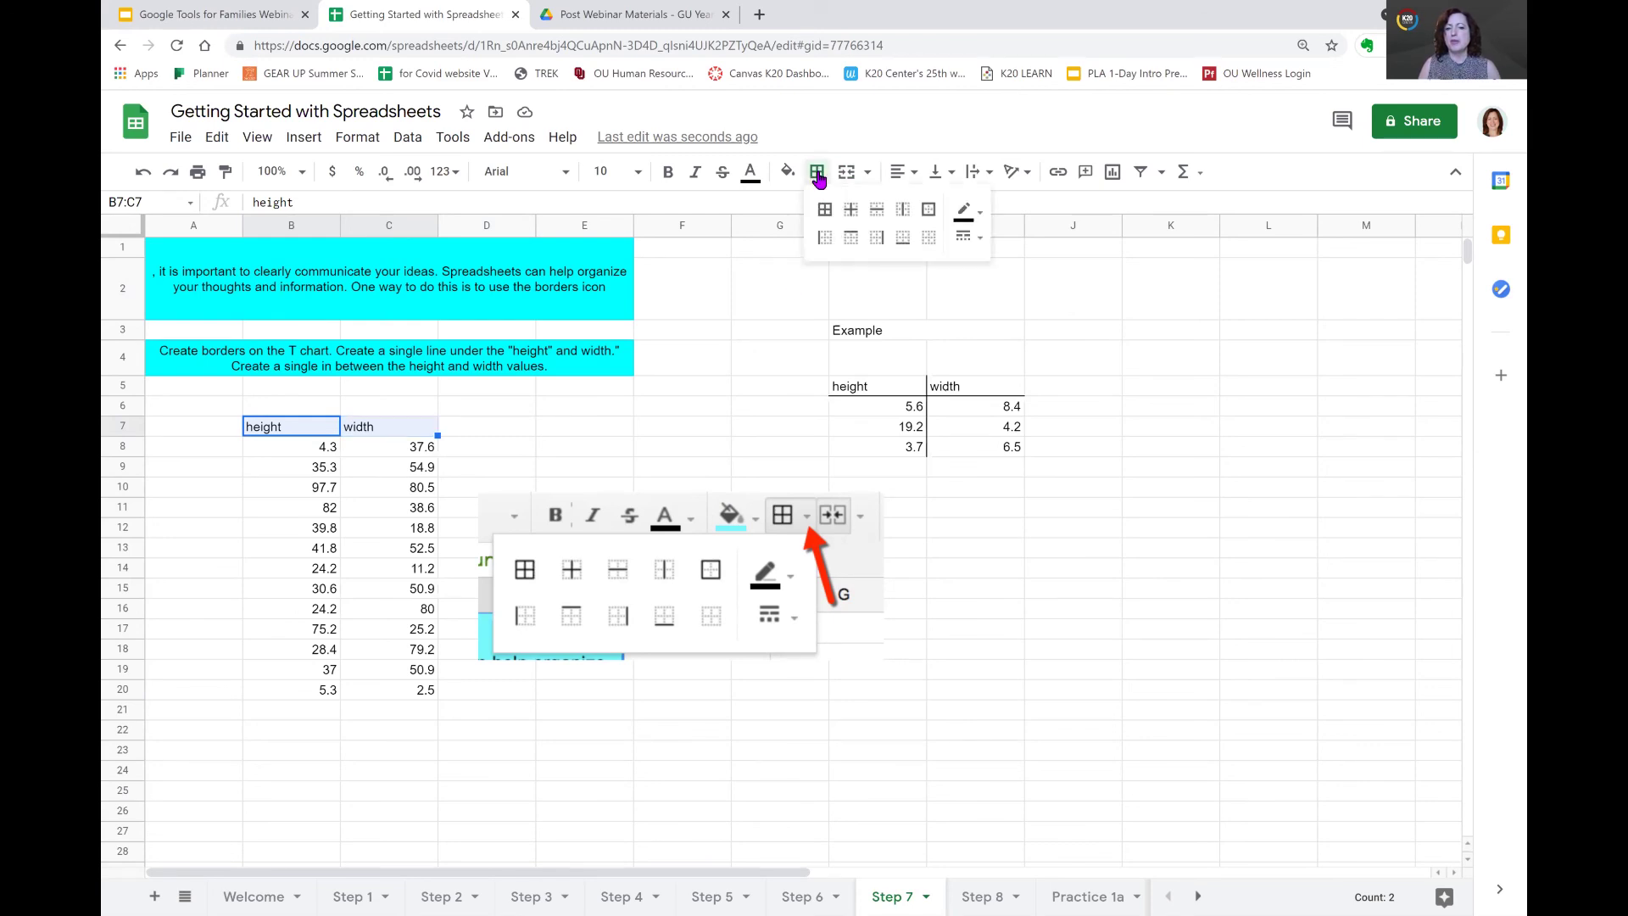
{"action": "left_click", "coordinate": [902, 240]}
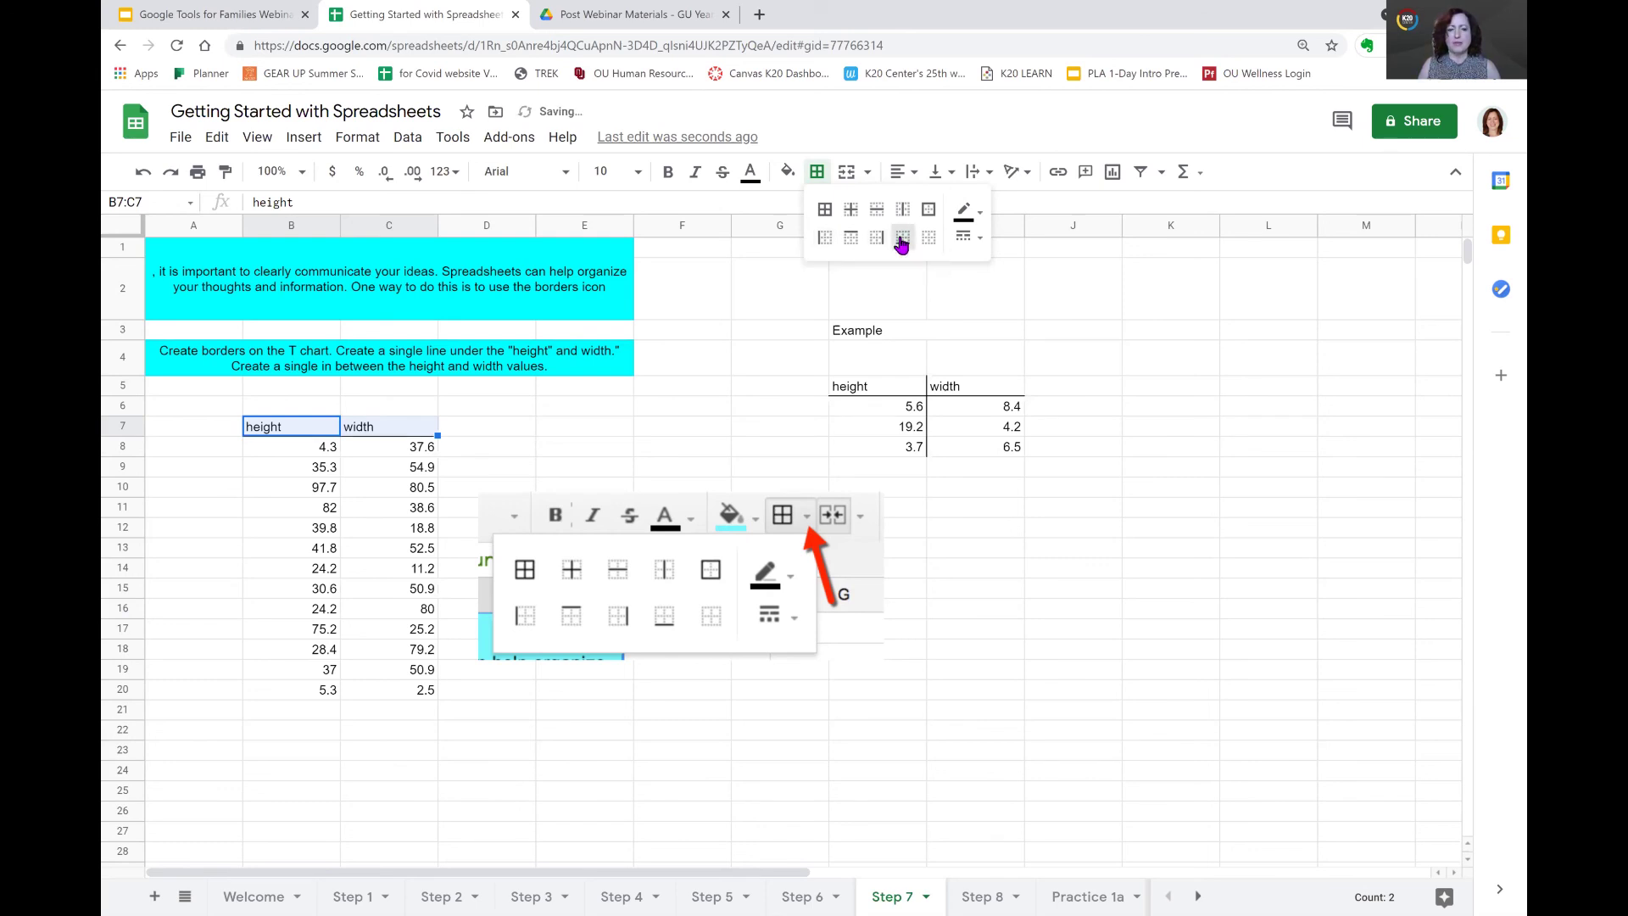
{"action": "left_click", "coordinate": [683, 385]}
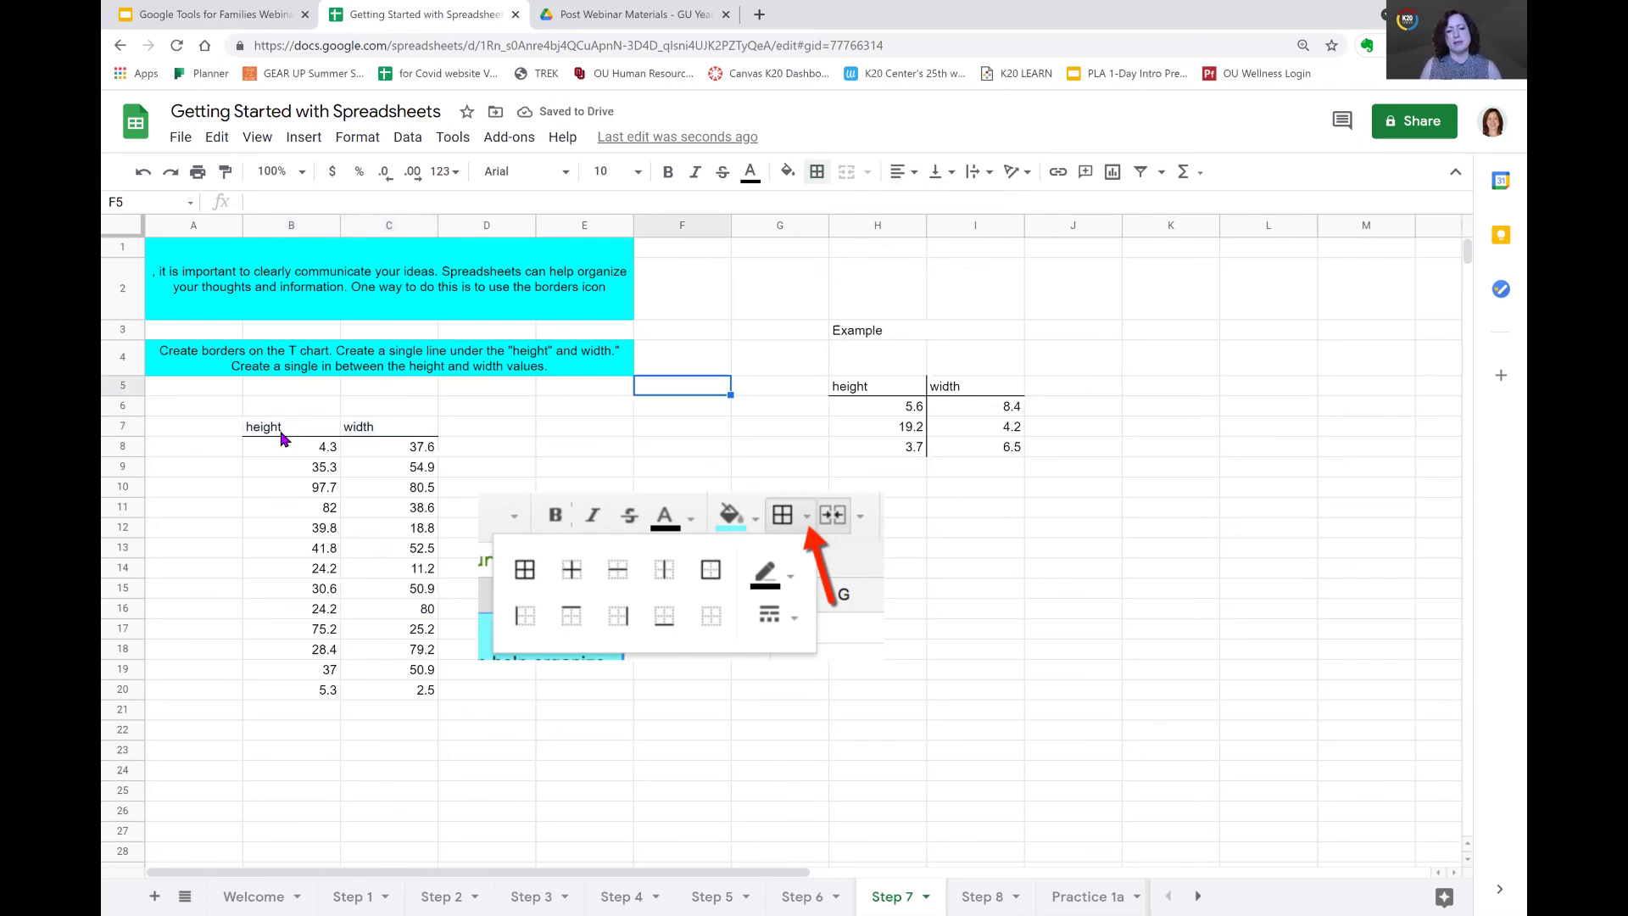
- Add a right border along the height column B7:B20 to complete the T chart
{"action": "left_click_drag", "start_coordinate": [292, 431], "coordinate": [299, 706]}
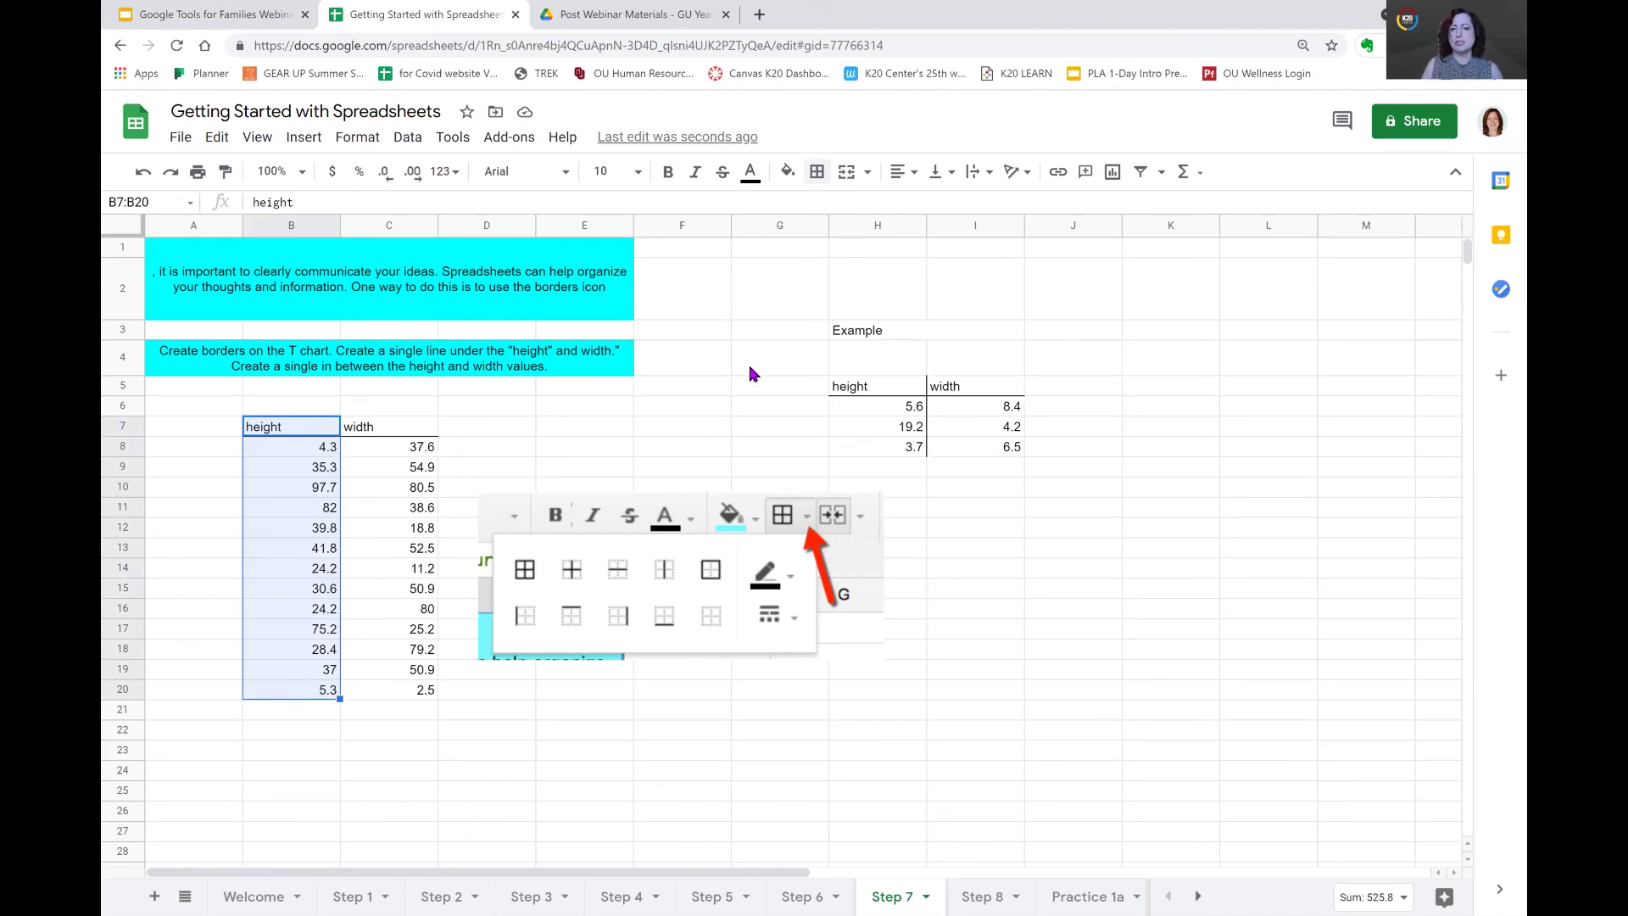
{"action": "left_click", "coordinate": [815, 173]}
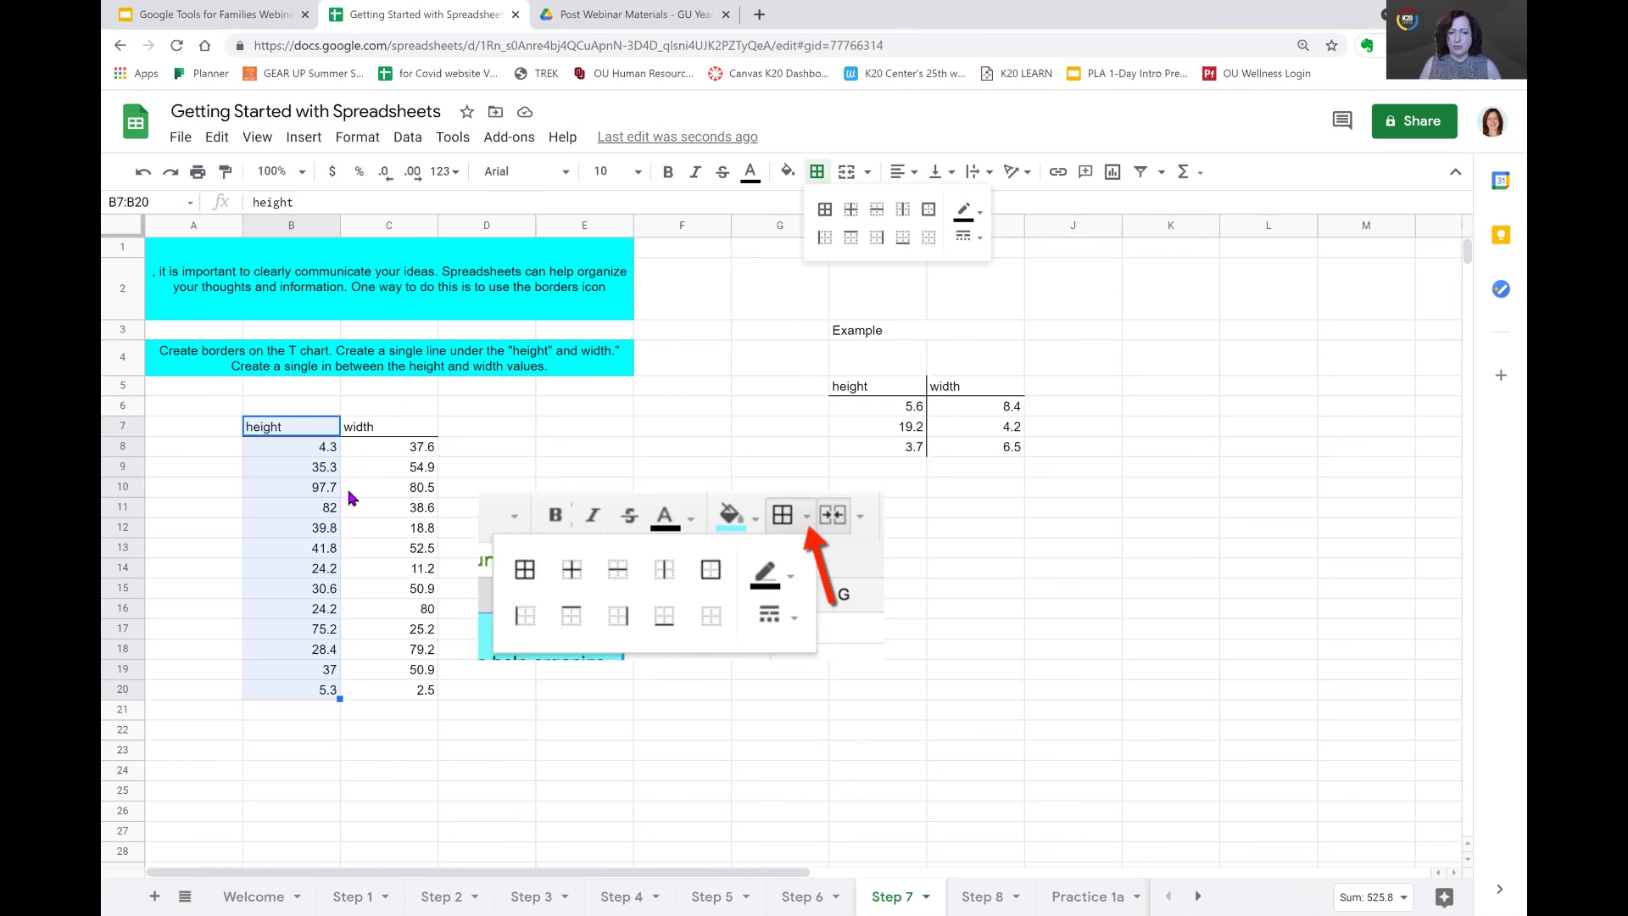
{"action": "left_click", "coordinate": [877, 240]}
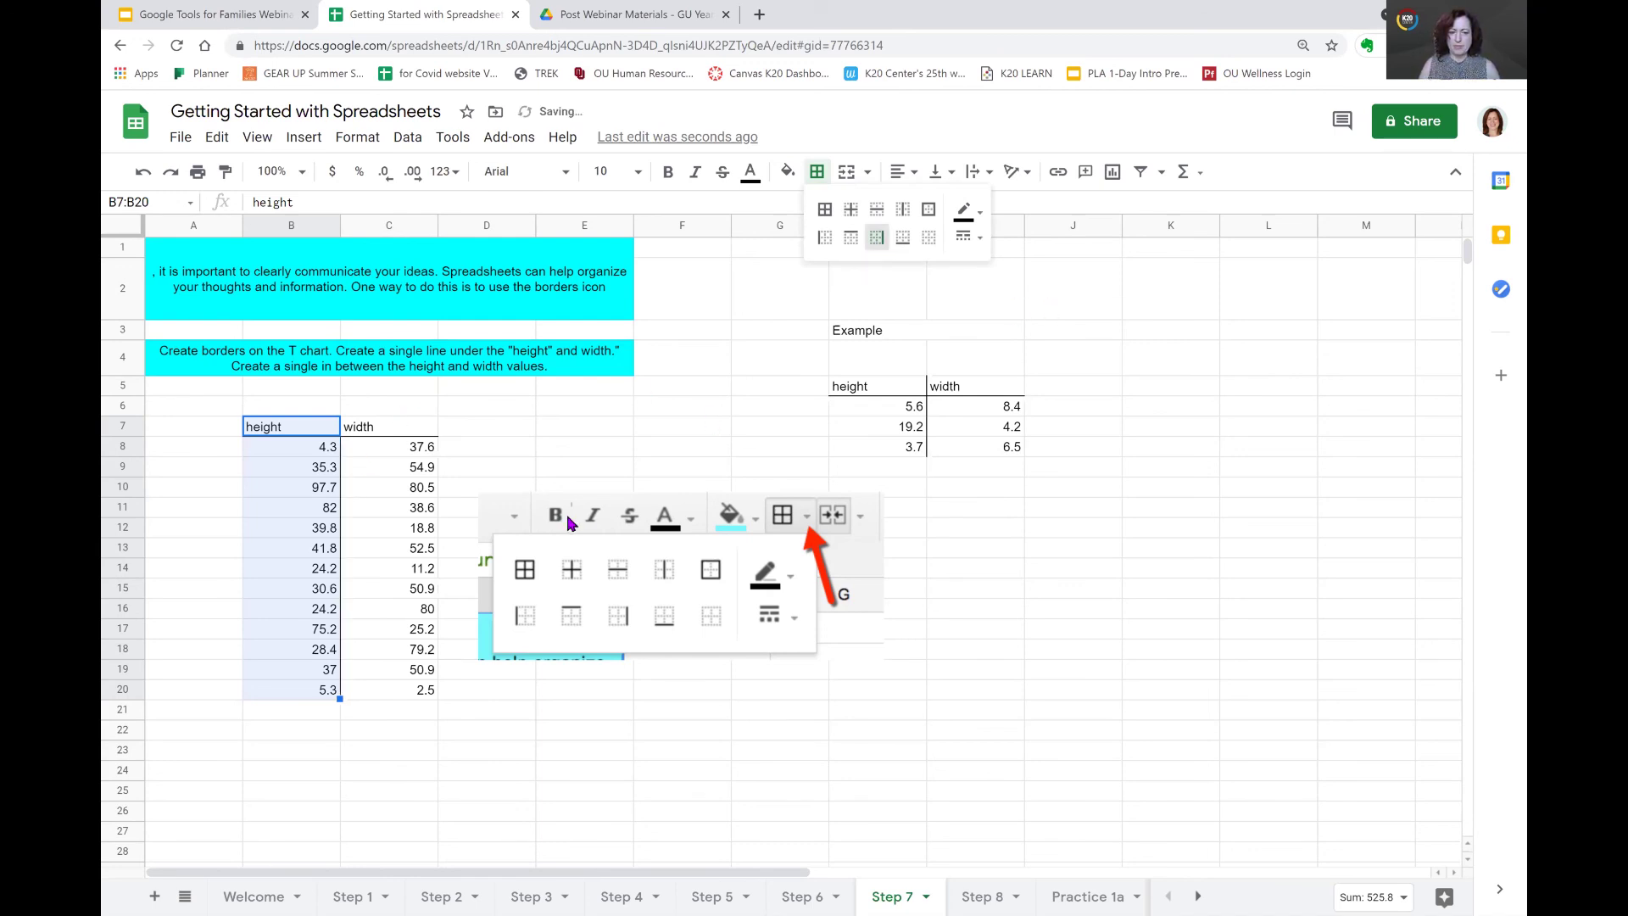
{"action": "left_click", "coordinate": [577, 471]}
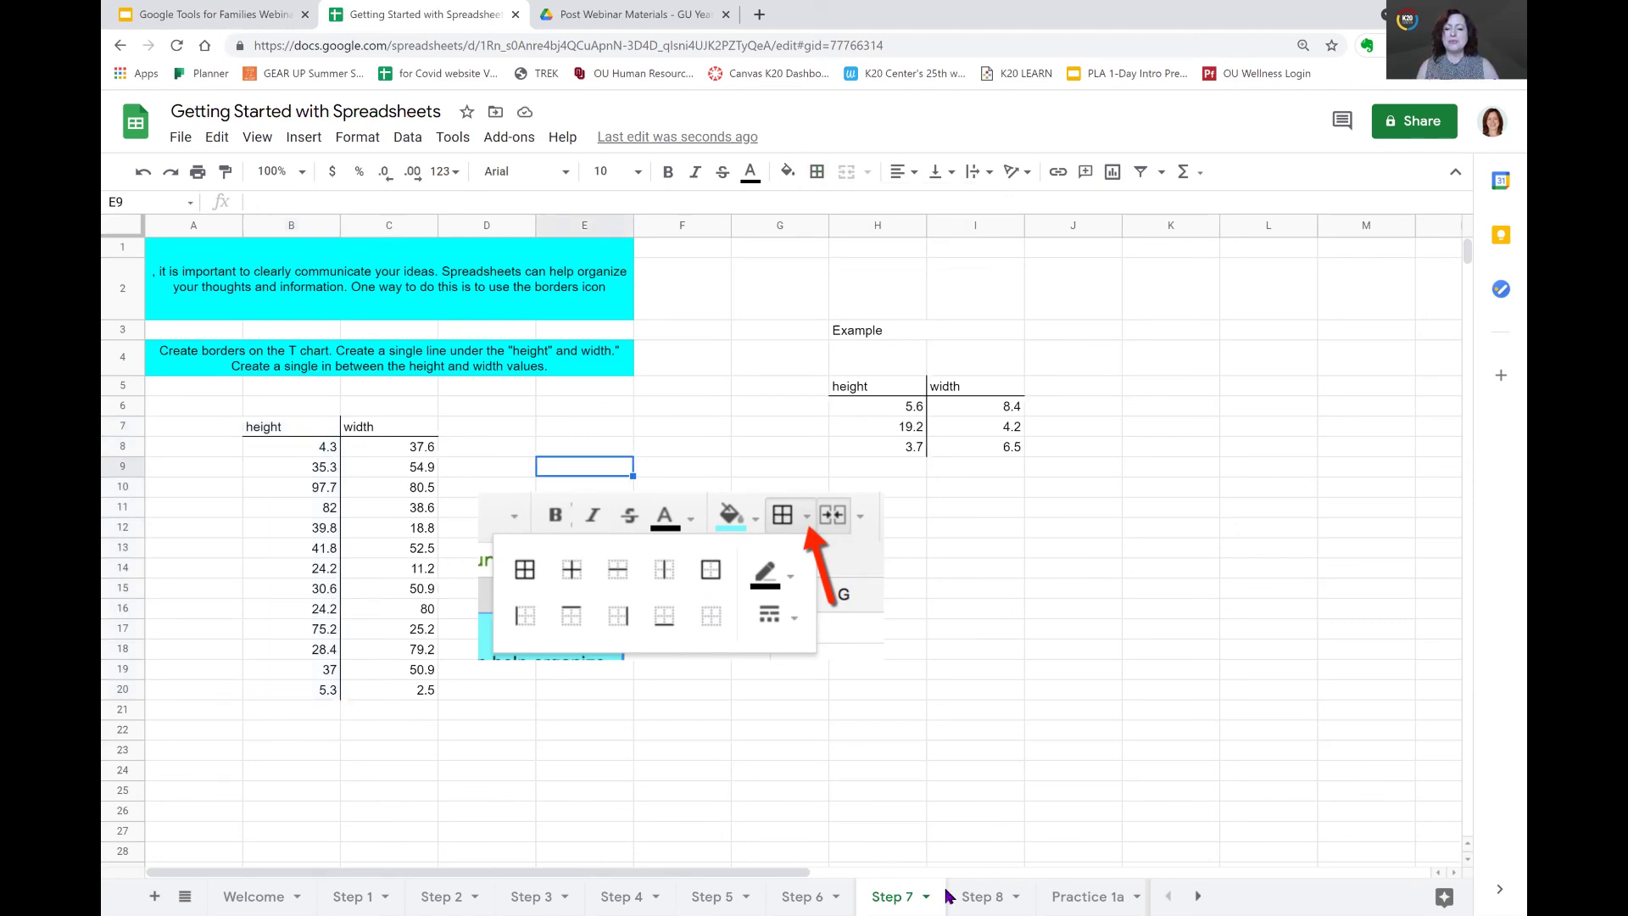
{"action": "left_click", "coordinate": [979, 897]}
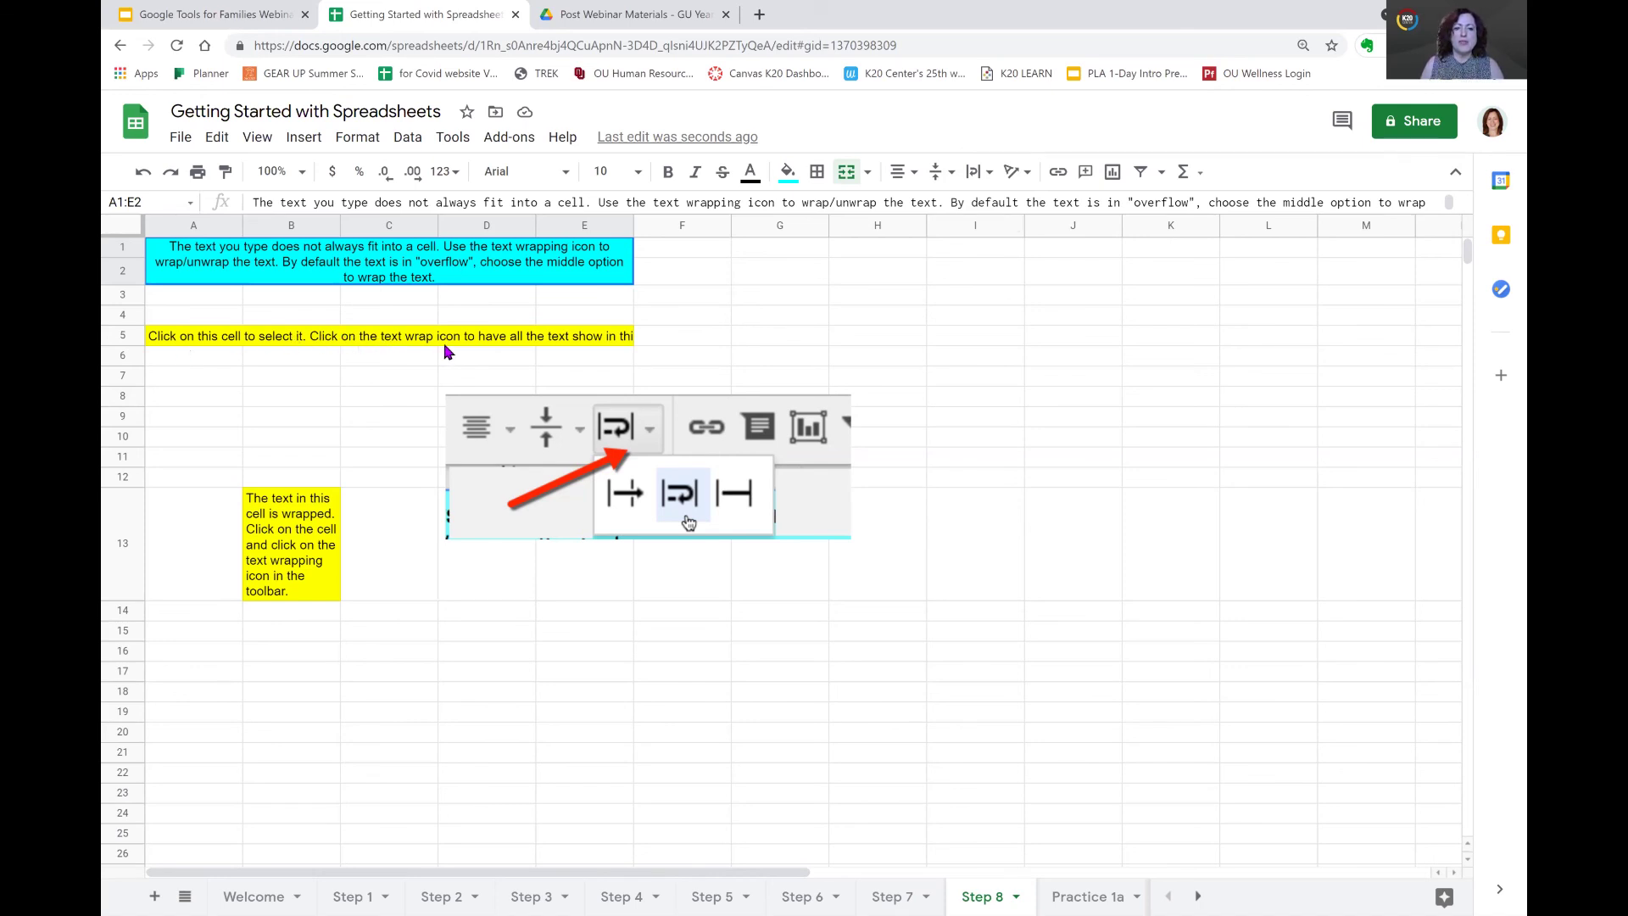
- Wrap the long yellow instruction in merged cell A5:E5 onto three lines, making row 5 taller
{"action": "left_click", "coordinate": [207, 343]}
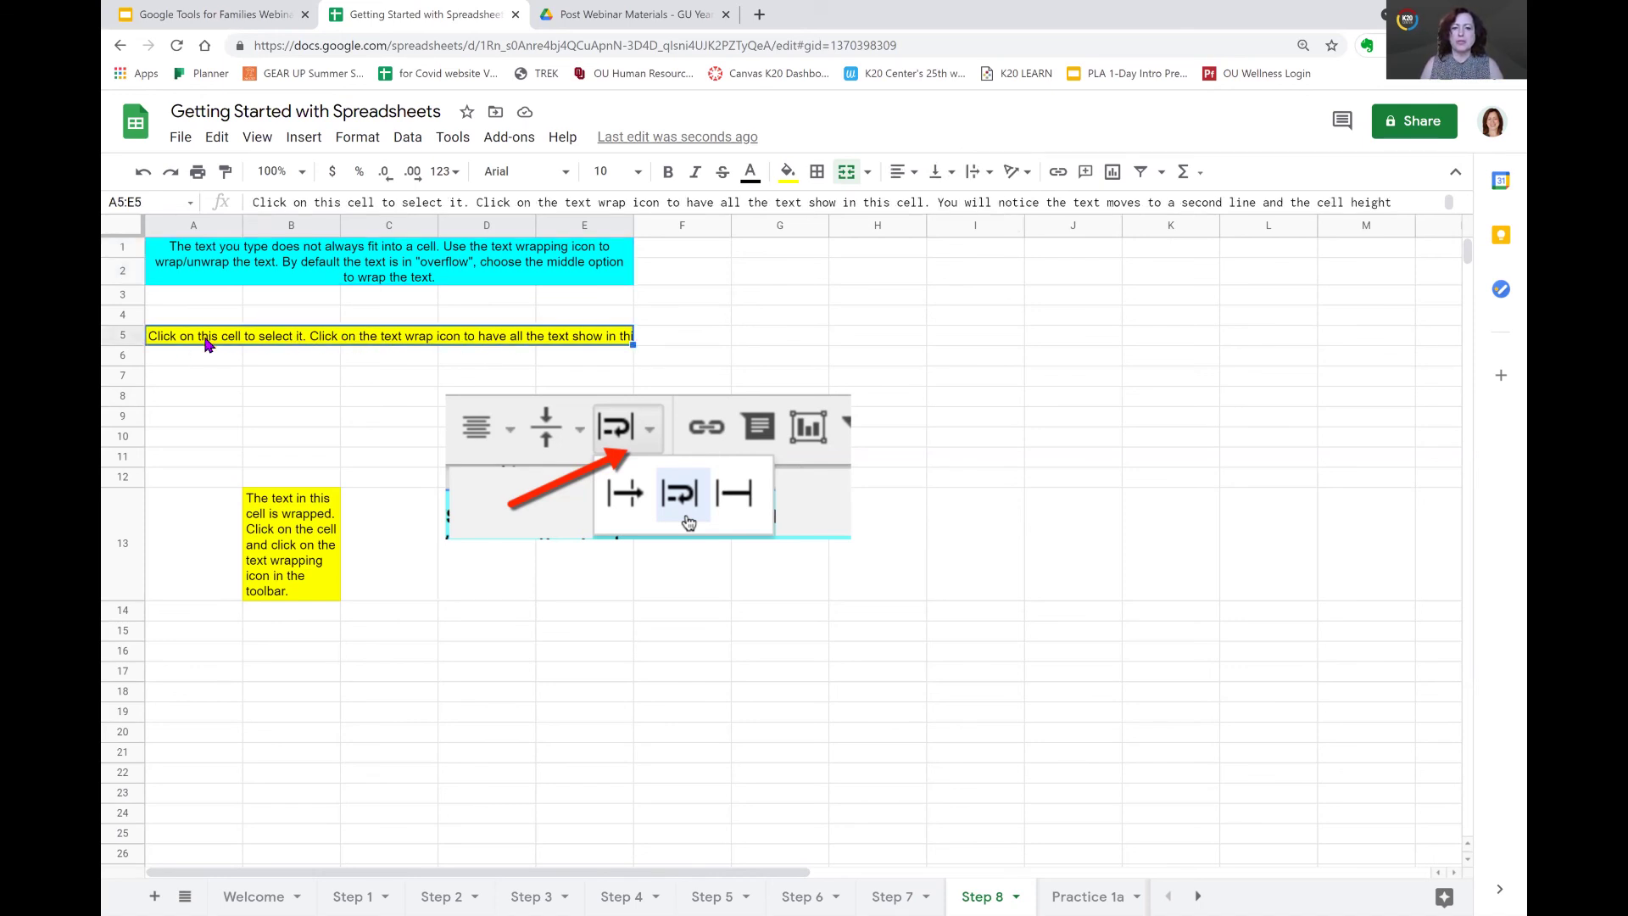
{"action": "left_click", "coordinate": [981, 178]}
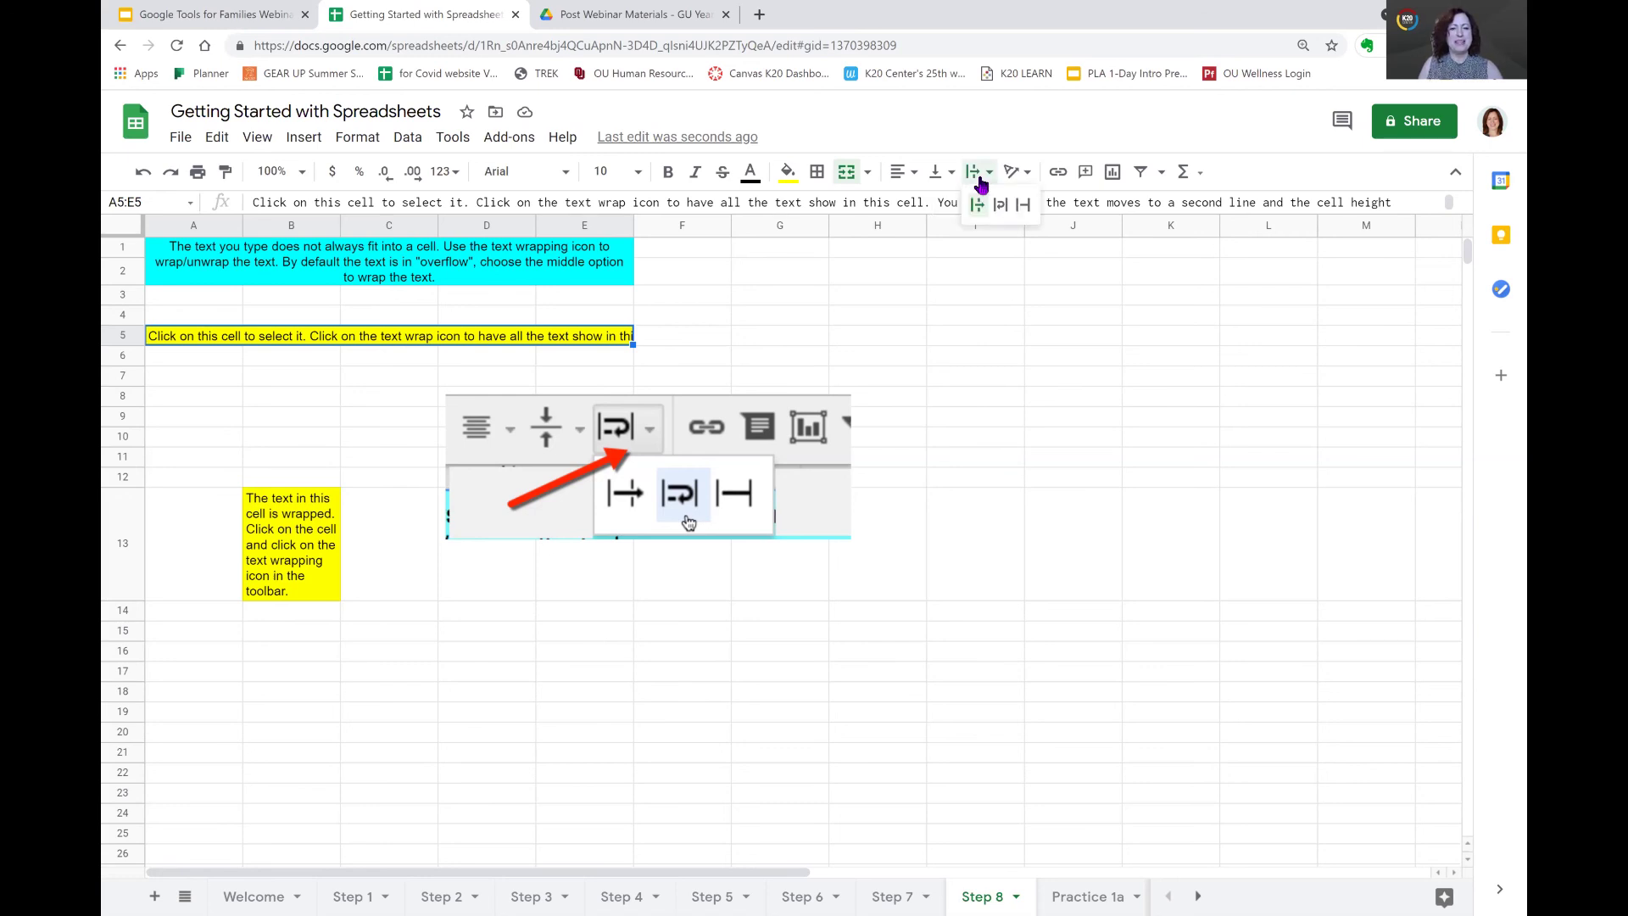
{"action": "left_click", "coordinate": [1003, 217]}
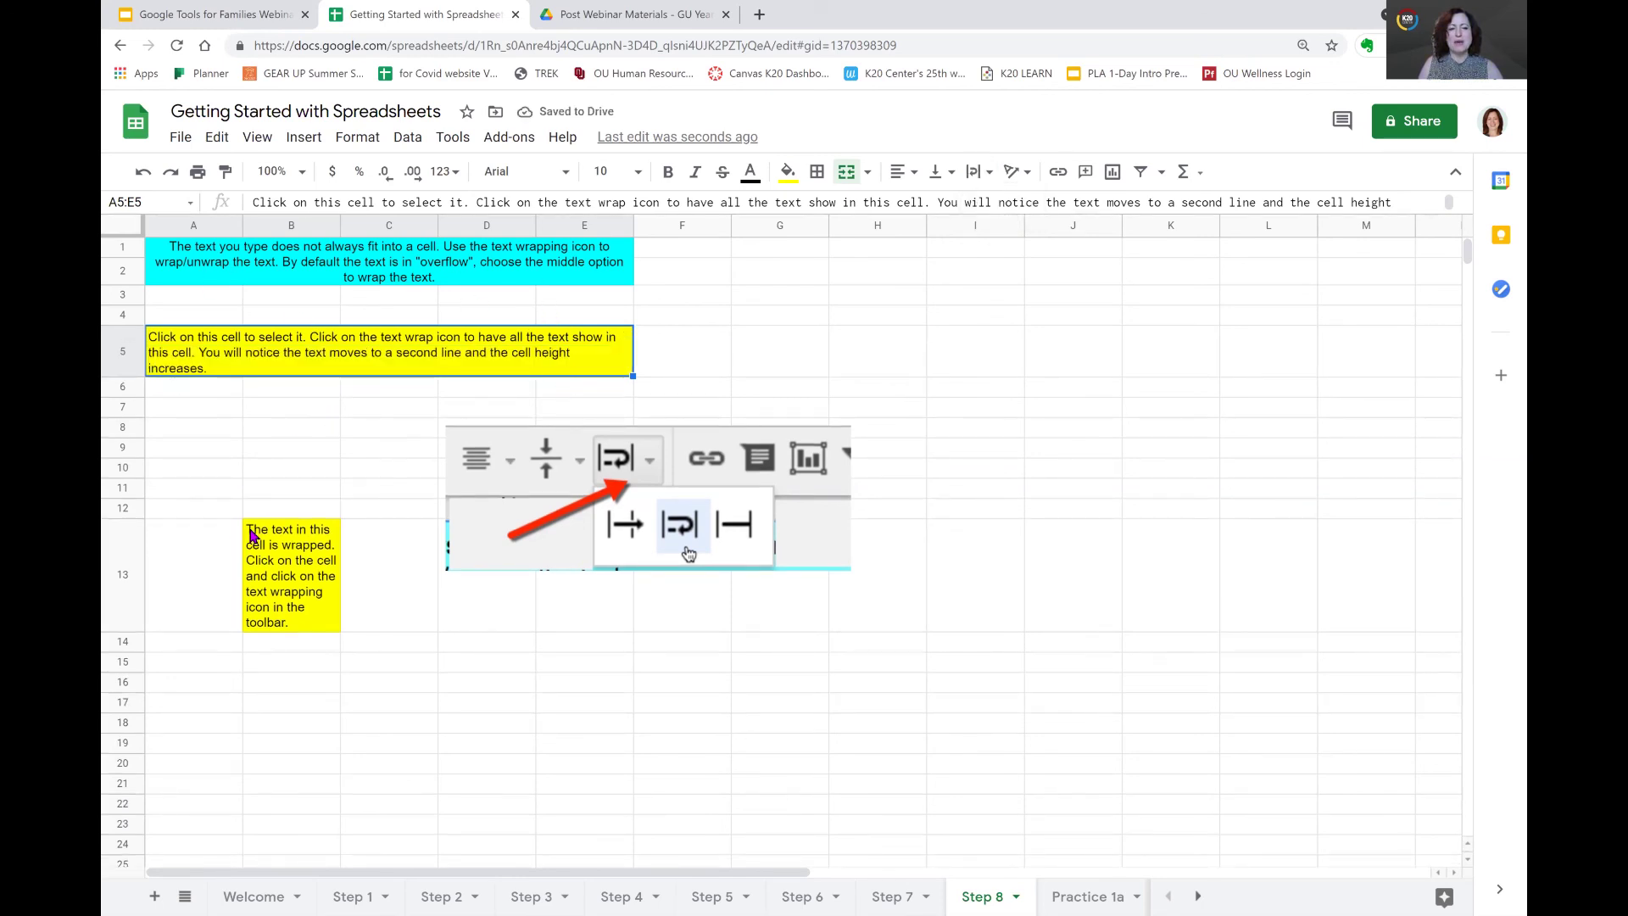
{"action": "left_click", "coordinate": [289, 534]}
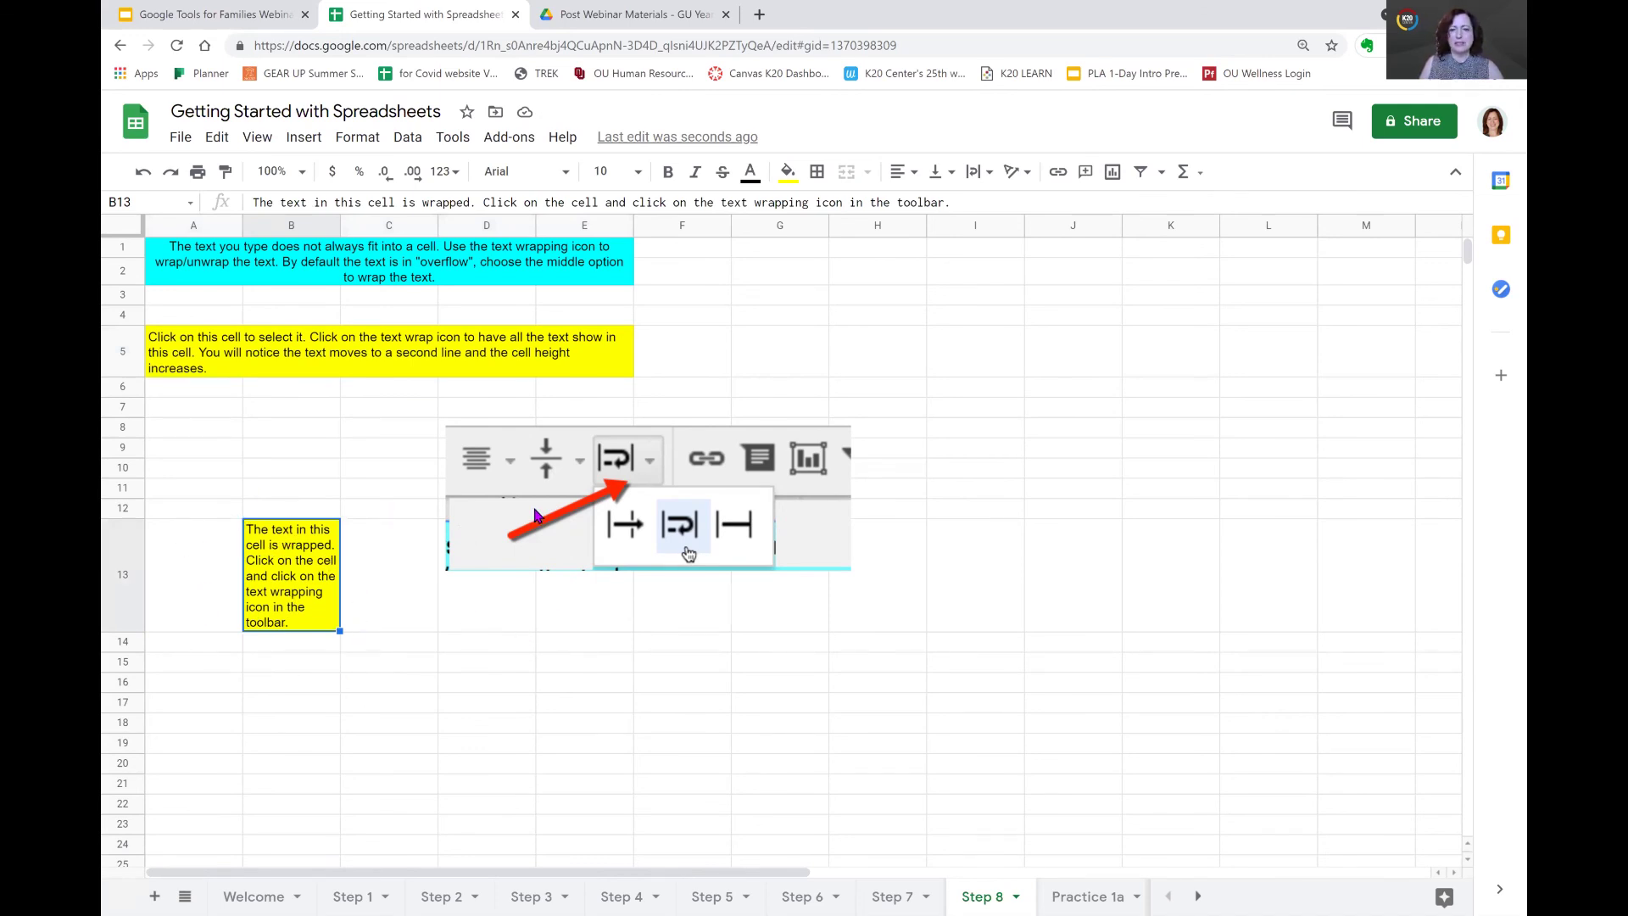
- Set cell B13's text wrapping to Overflow so its text runs on one line
{"action": "left_click", "coordinate": [982, 176]}
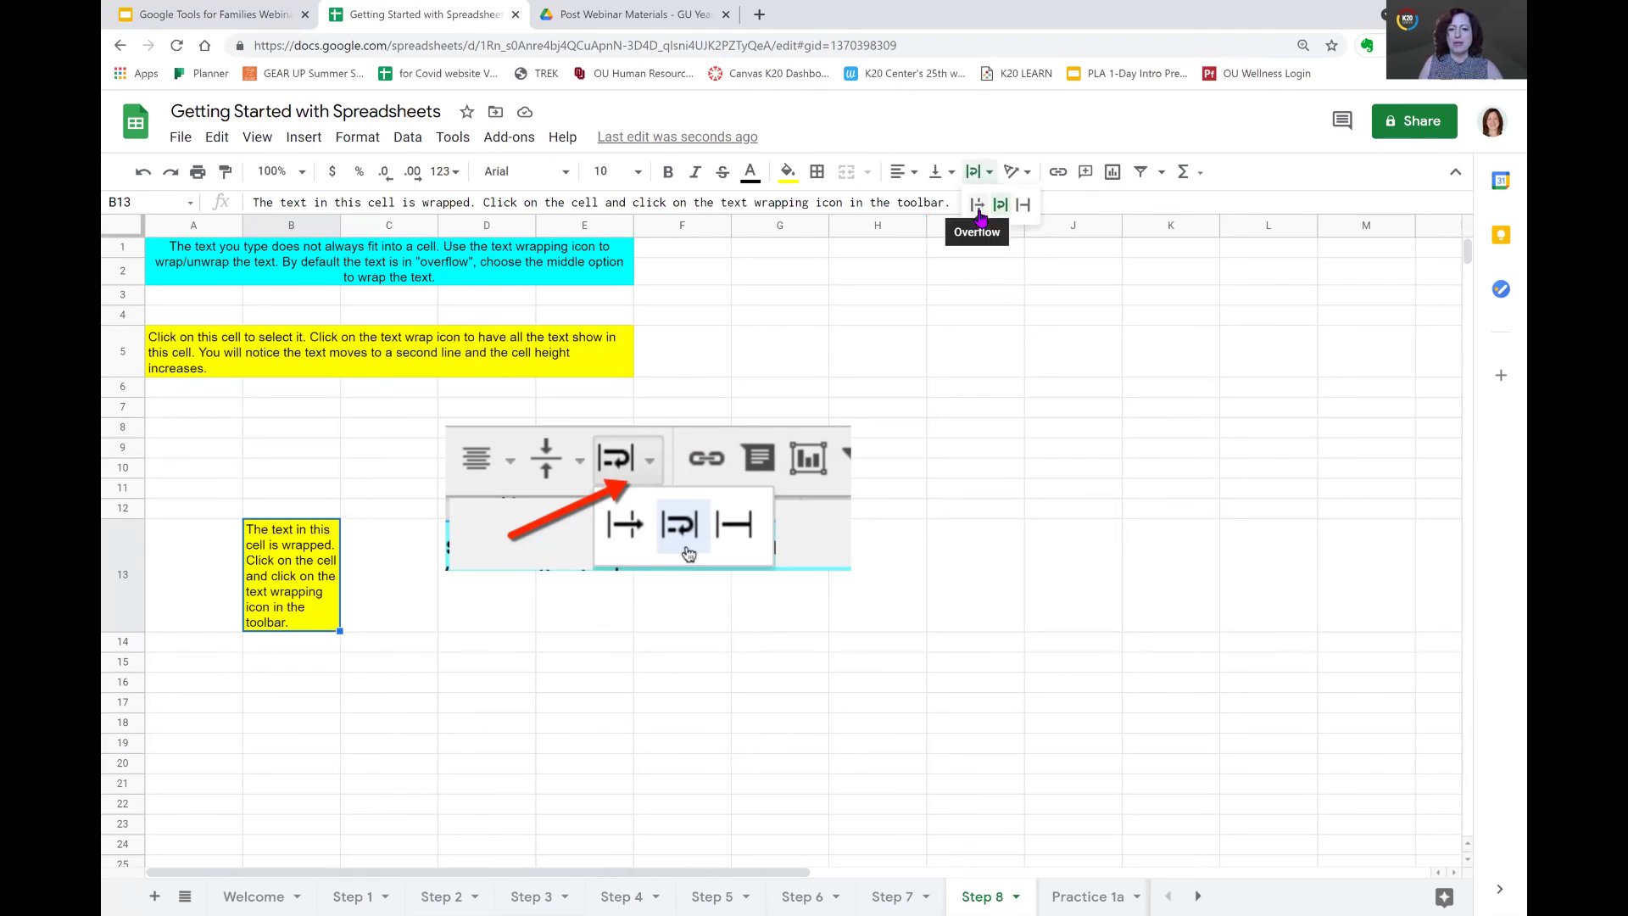
{"action": "left_click", "coordinate": [979, 207]}
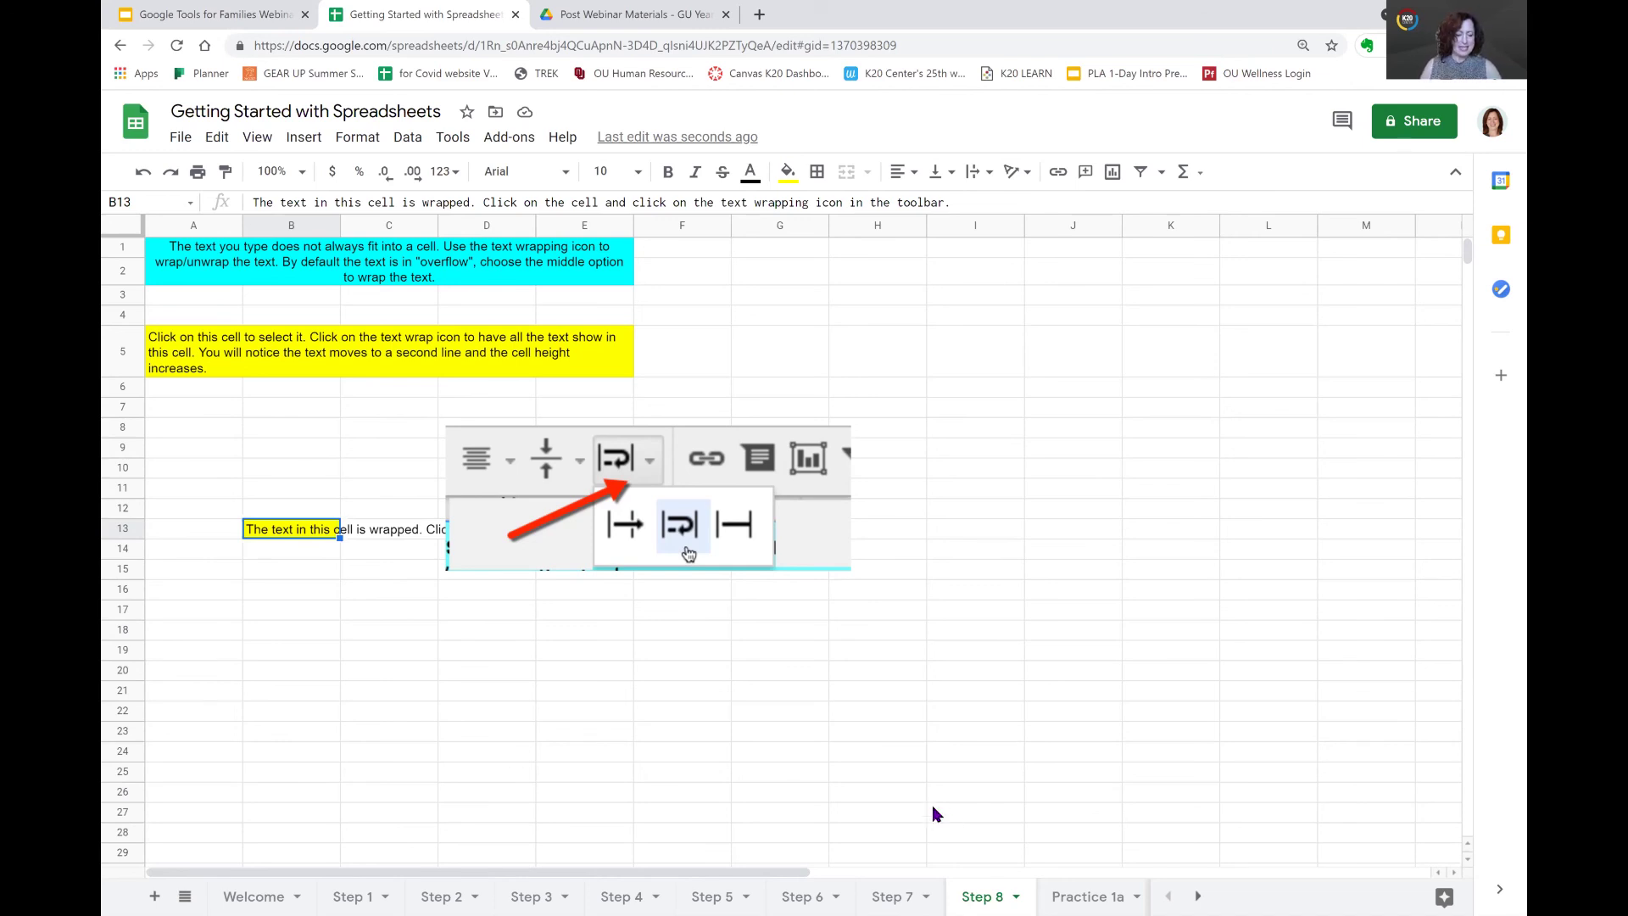
{"action": "left_click", "coordinate": [1199, 896]}
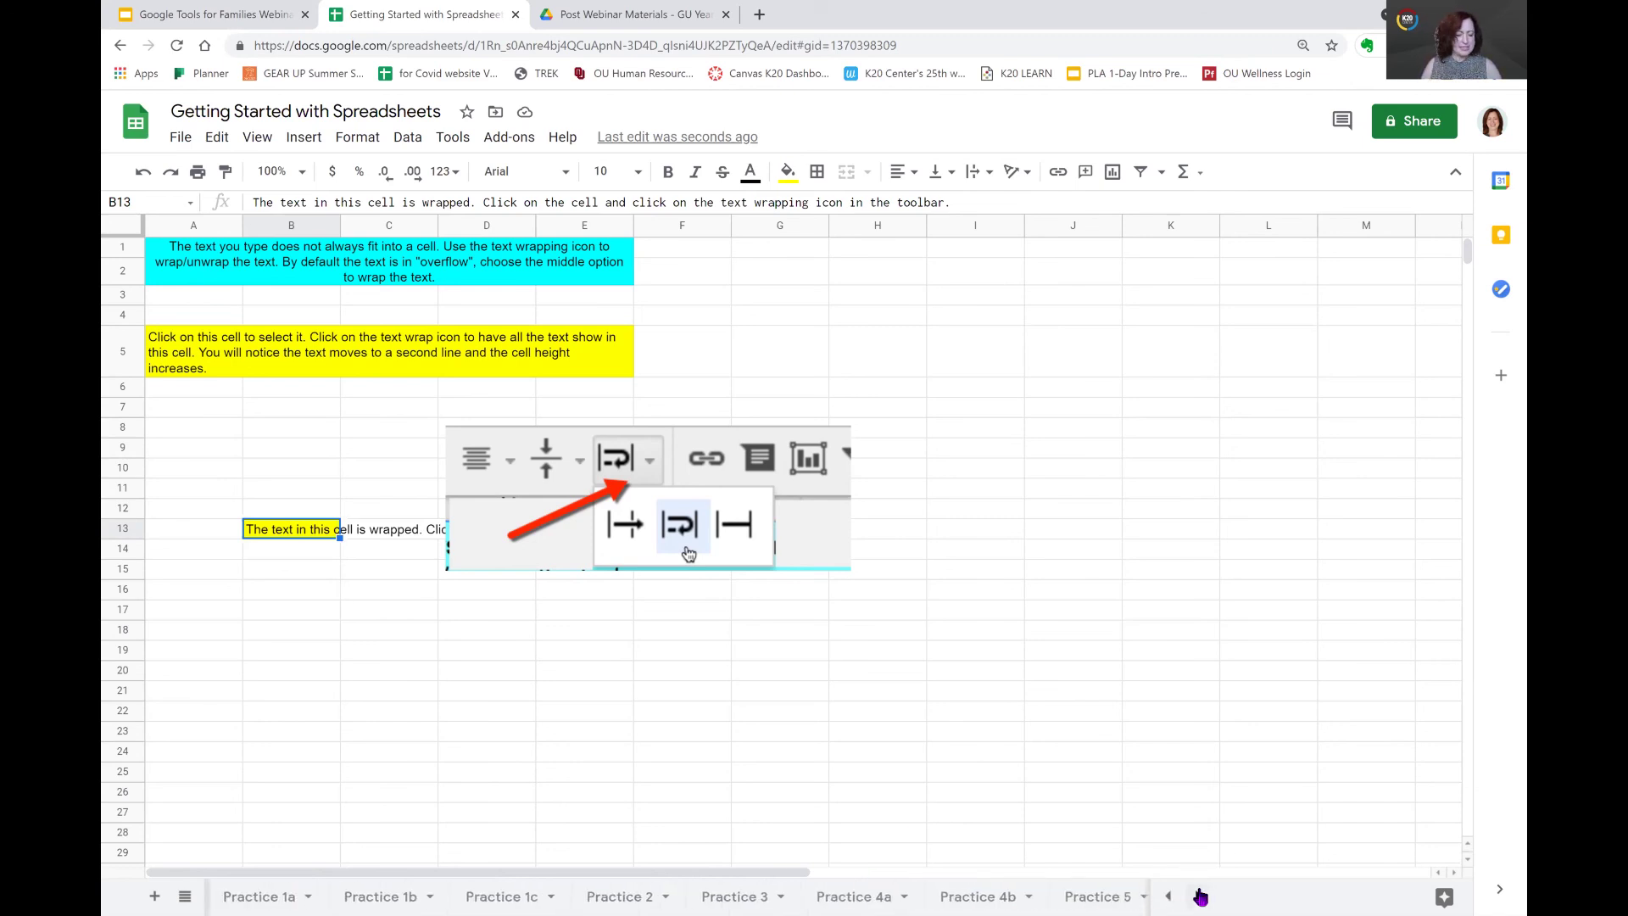
{"action": "left_click", "coordinate": [1201, 896]}
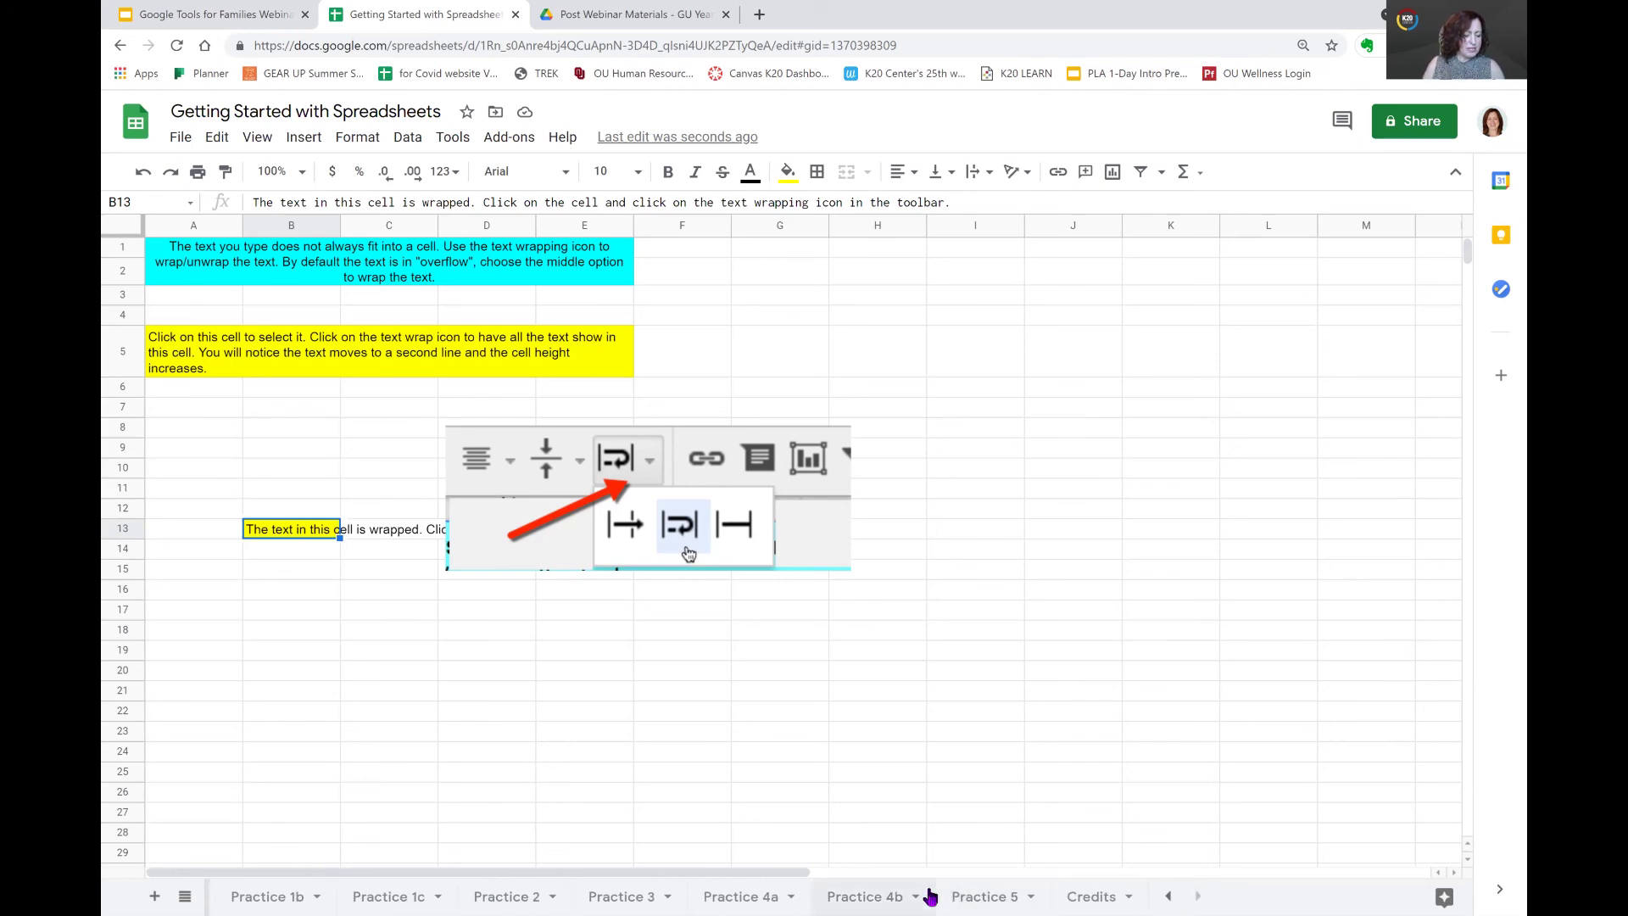